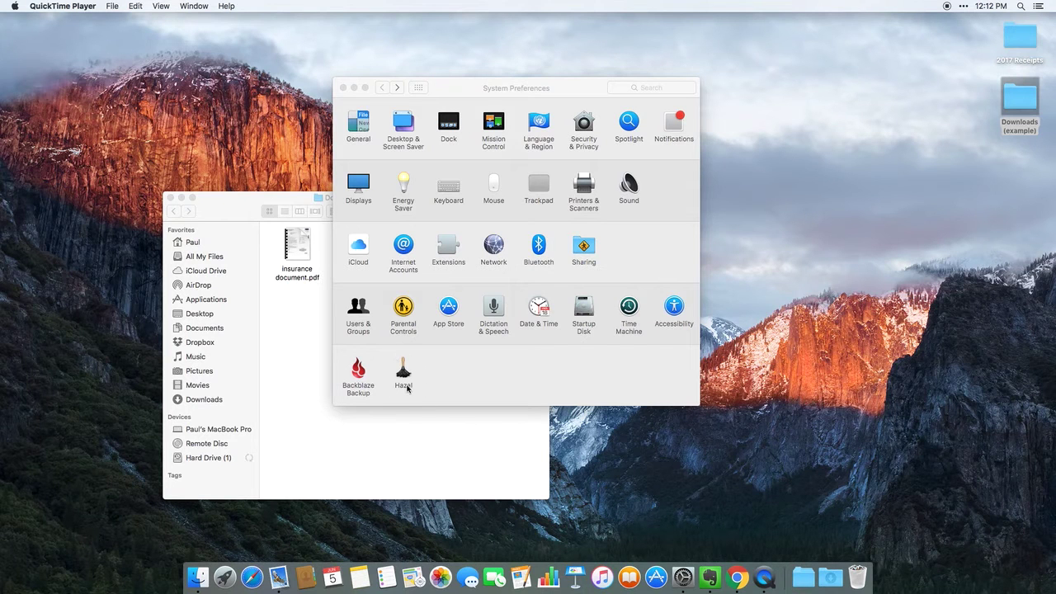
# Open the Hazel preferences and look through the rules of the monitored folders, from Desktop to 2017 Receipts
pyautogui.click(419, 383)
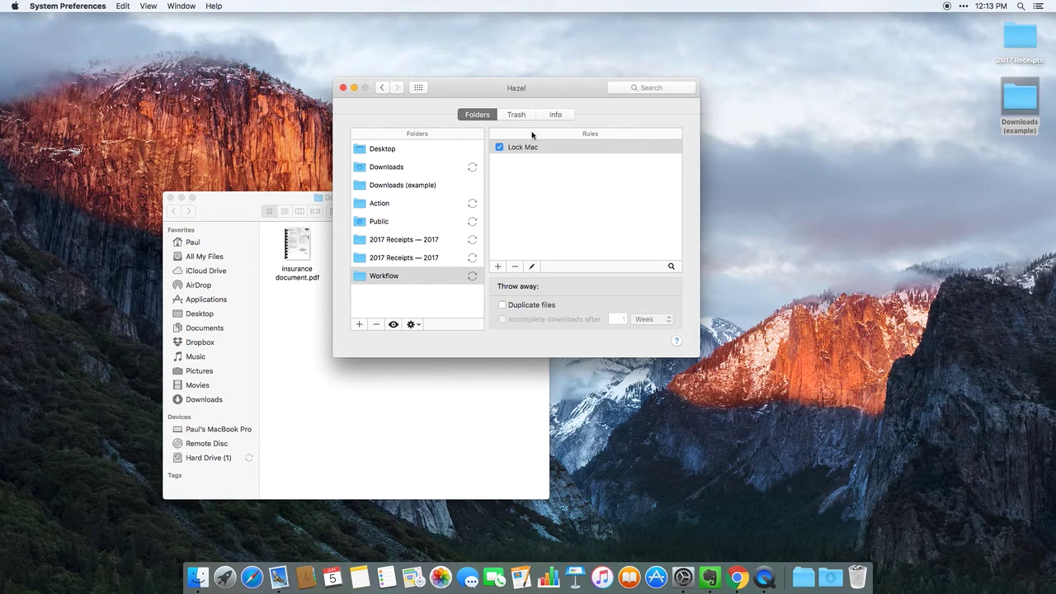
pyautogui.click(420, 150)
pyautogui.click(420, 166)
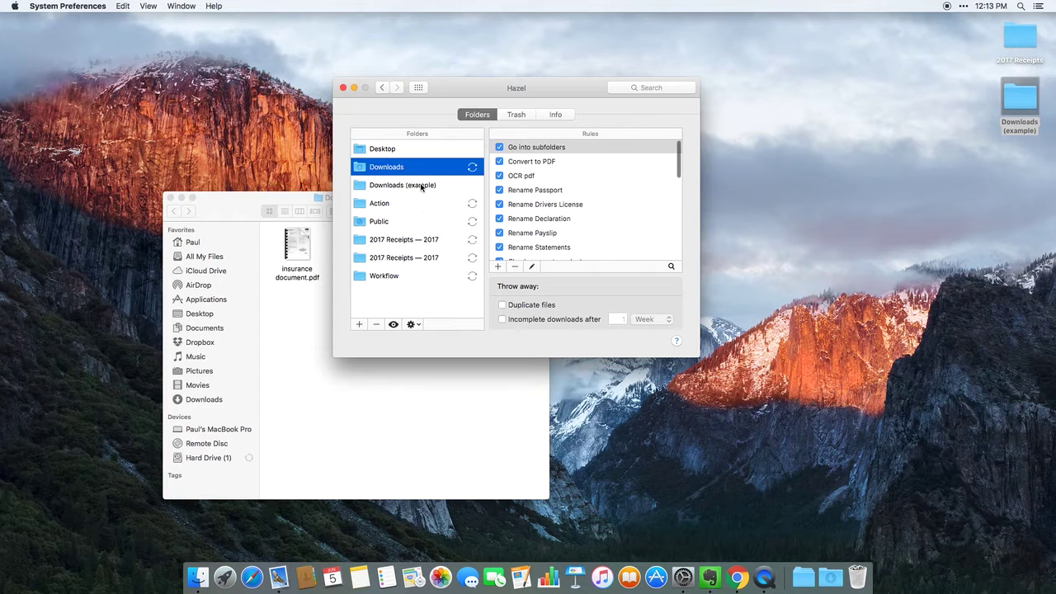
pyautogui.click(421, 185)
pyautogui.click(420, 204)
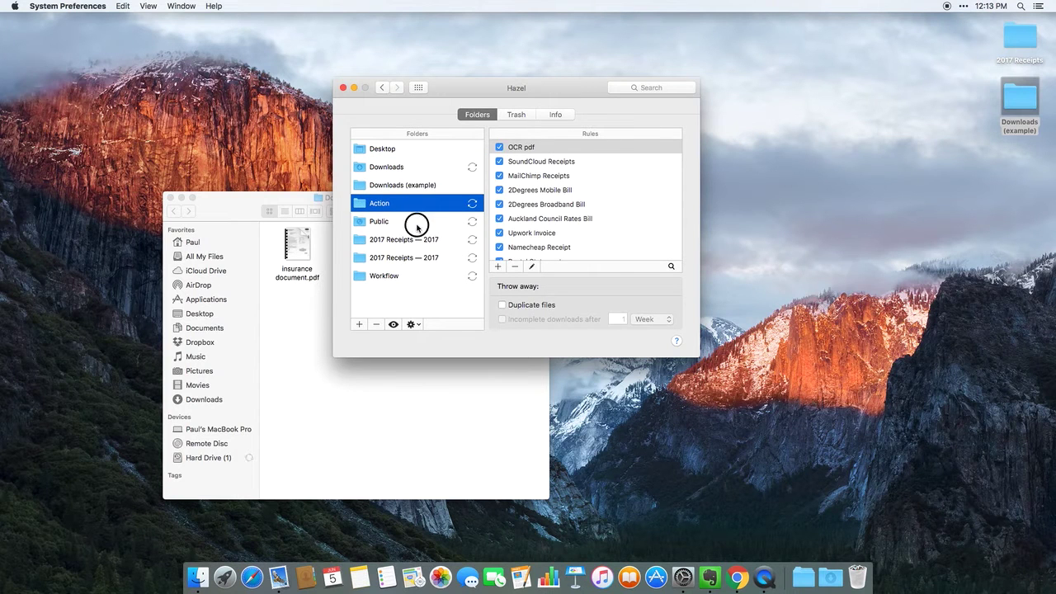
pyautogui.click(417, 225)
pyautogui.click(410, 237)
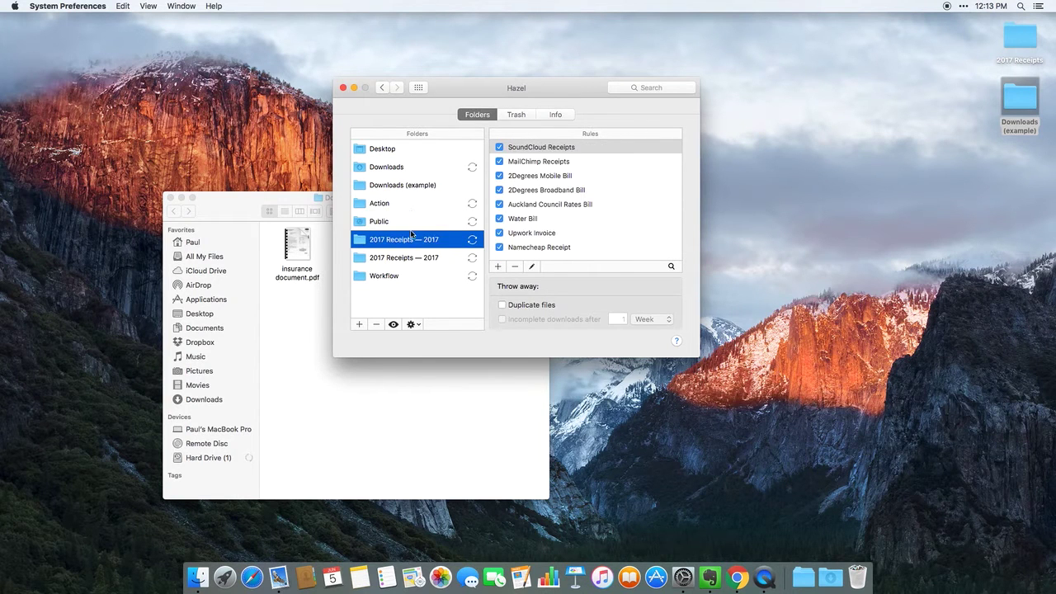
pyautogui.click(408, 185)
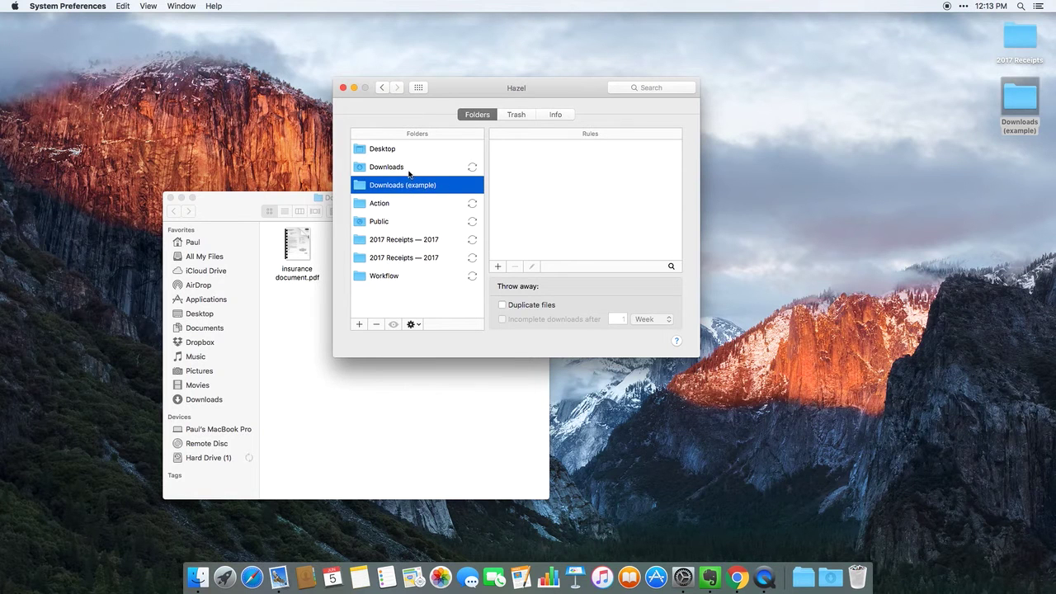
# Examine the full list of rules set up for the Downloads folder
pyautogui.click(409, 168)
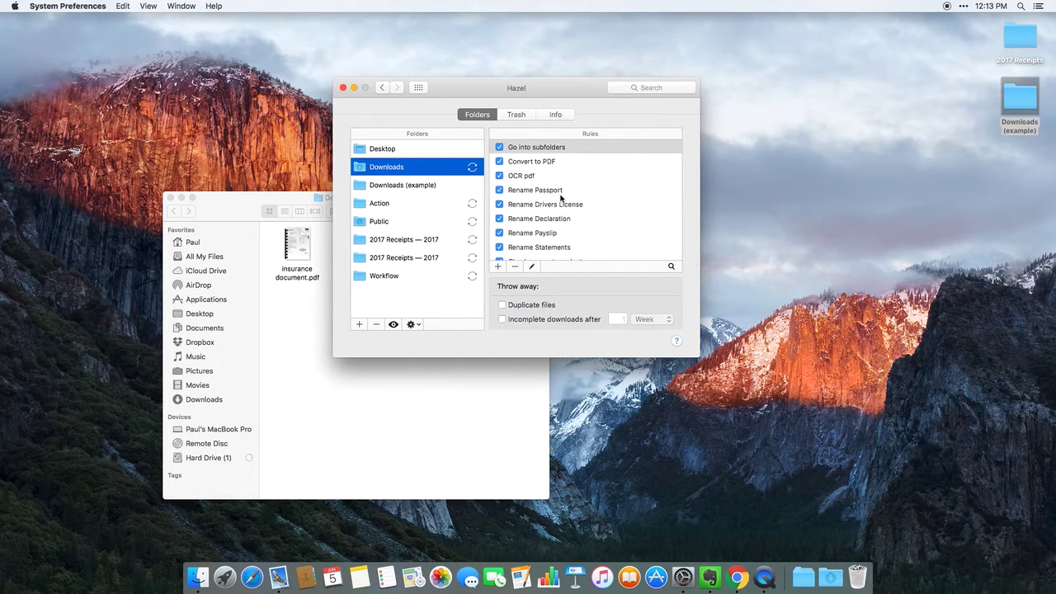
pyautogui.scroll(-3, 561, 198)
pyautogui.scroll(5, 561, 198)
pyautogui.scroll(-2, 559, 199)
pyautogui.scroll(2, 559, 199)
pyautogui.scroll(-10, 581, 194)
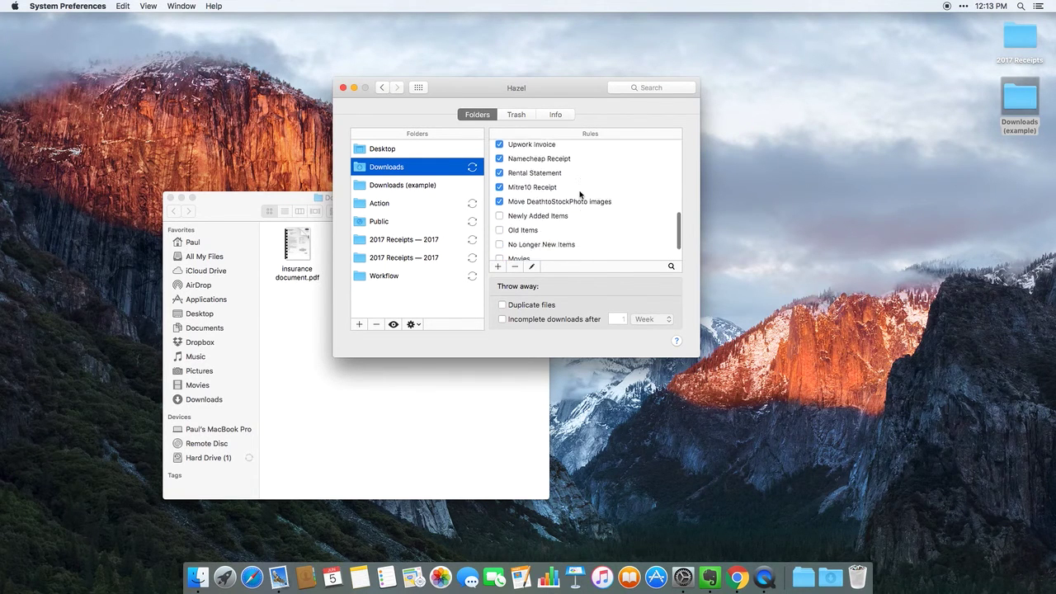
pyautogui.scroll(10, 578, 195)
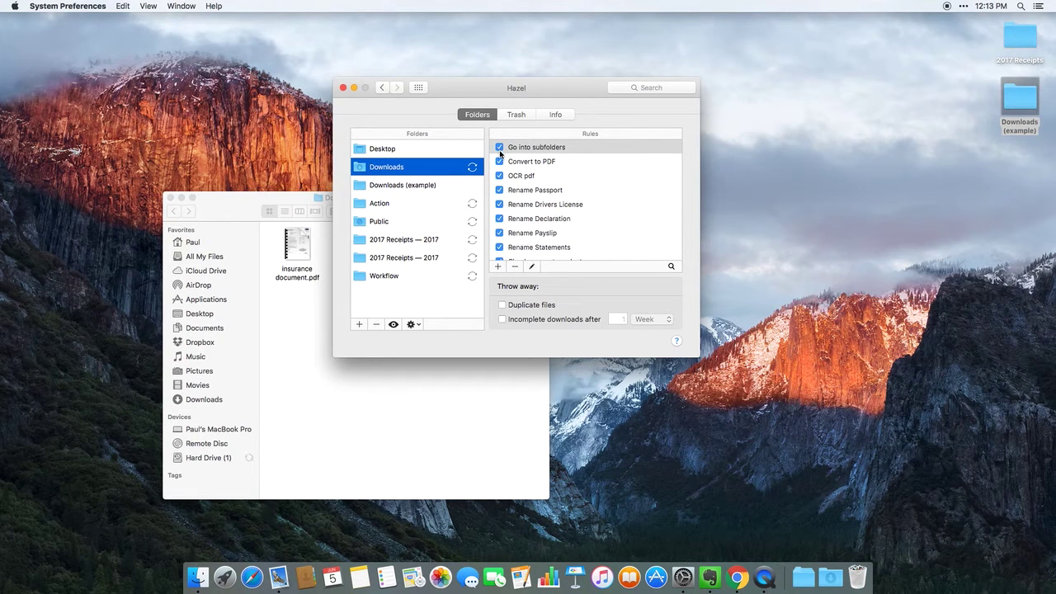
pyautogui.scroll(-3, 523, 199)
pyautogui.scroll(-10, 523, 199)
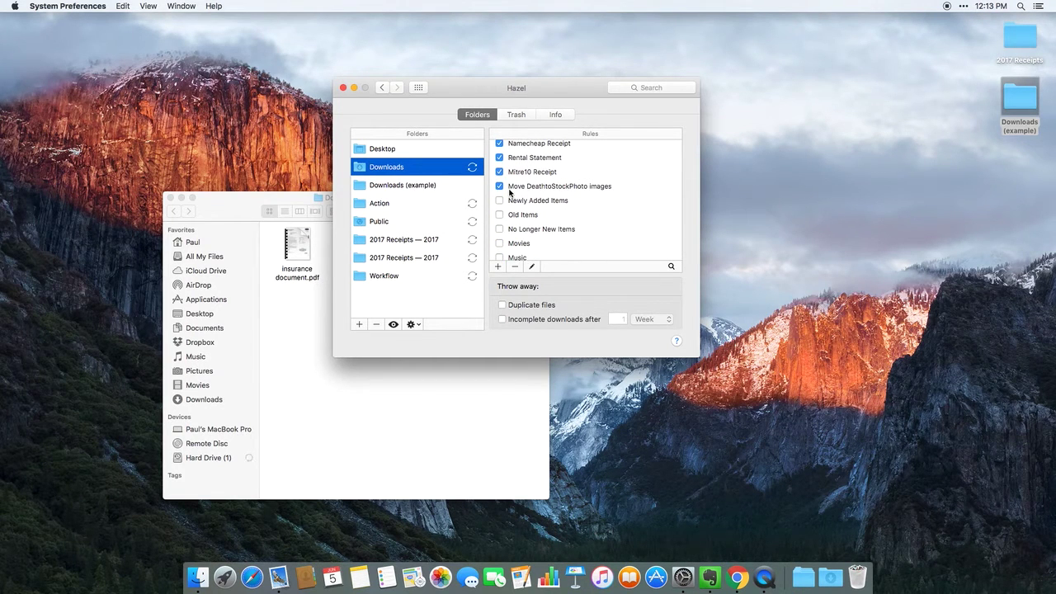
pyautogui.scroll(13, 512, 194)
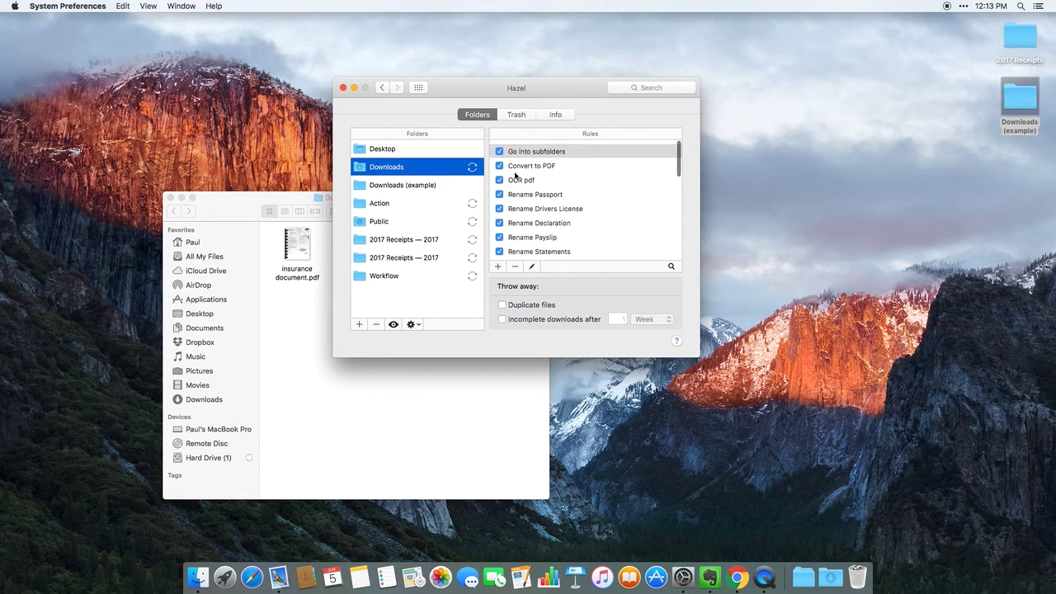
# Review Hazel's Trash settings and its Info page
pyautogui.click(517, 115)
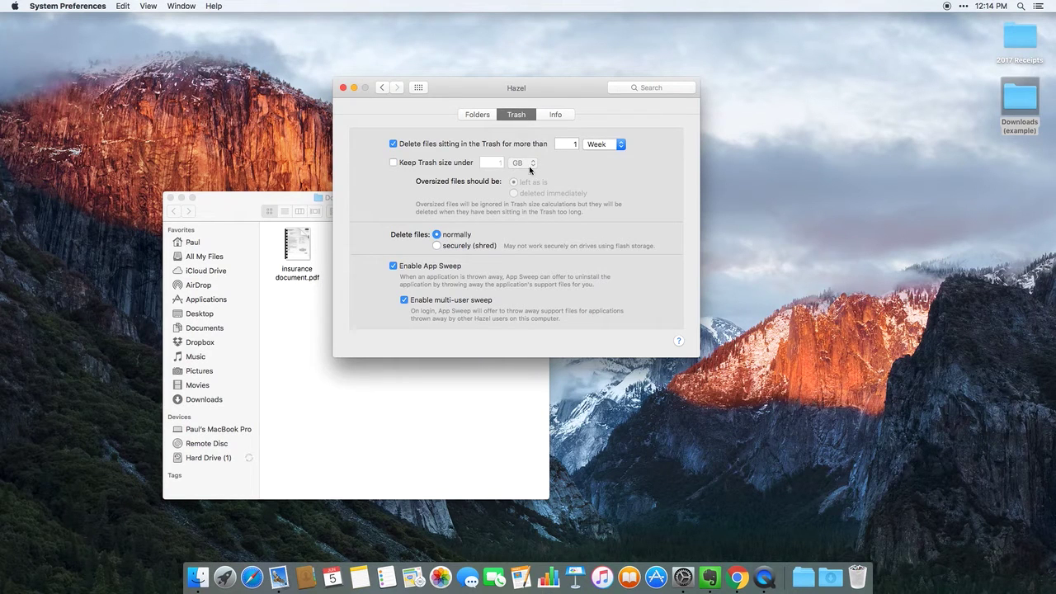
pyautogui.click(561, 114)
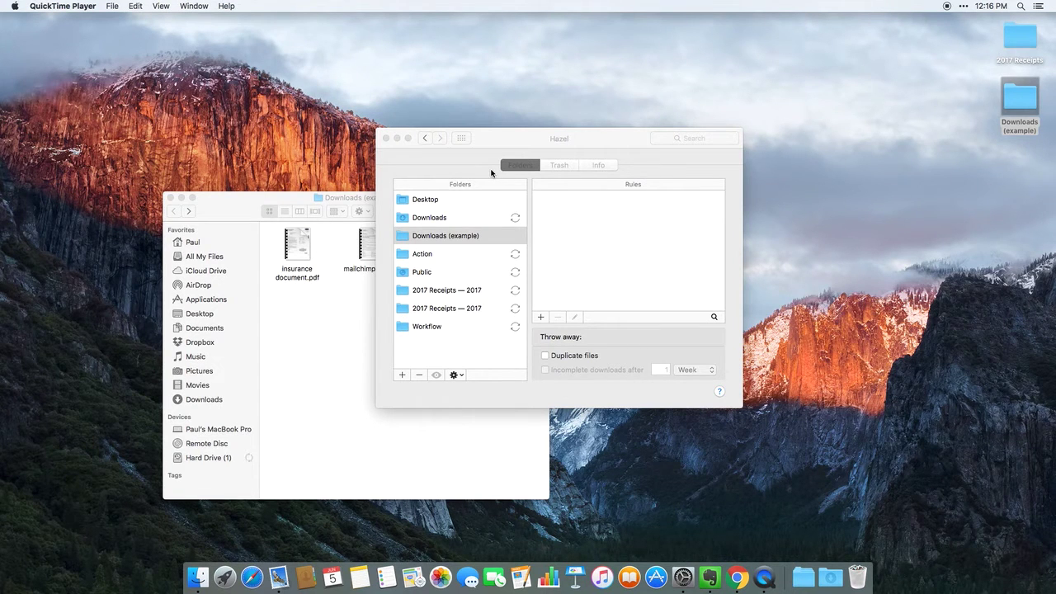
# Reposition the Hazel window and select the Downloads (example) folder in its folder list
pyautogui.moveTo(498, 149); pyautogui.dragTo(485, 140)
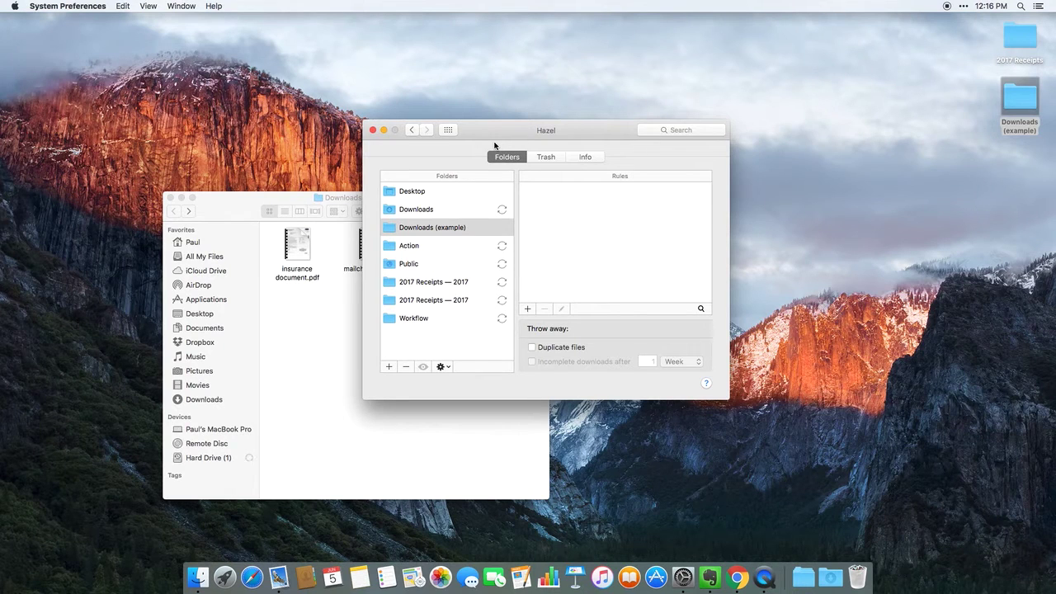
pyautogui.moveTo(509, 131); pyautogui.dragTo(501, 127)
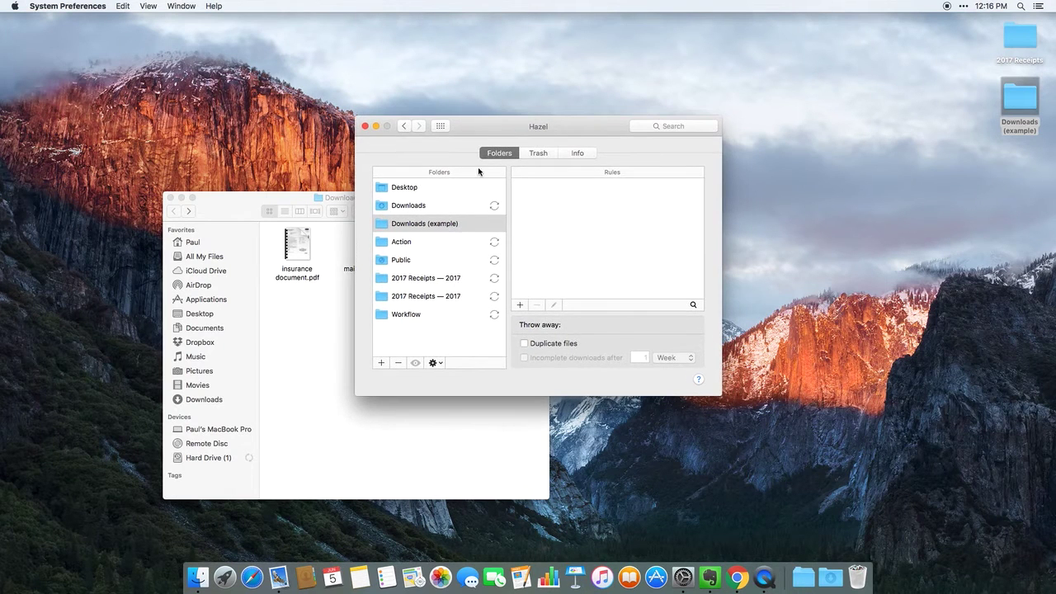
pyautogui.click(447, 227)
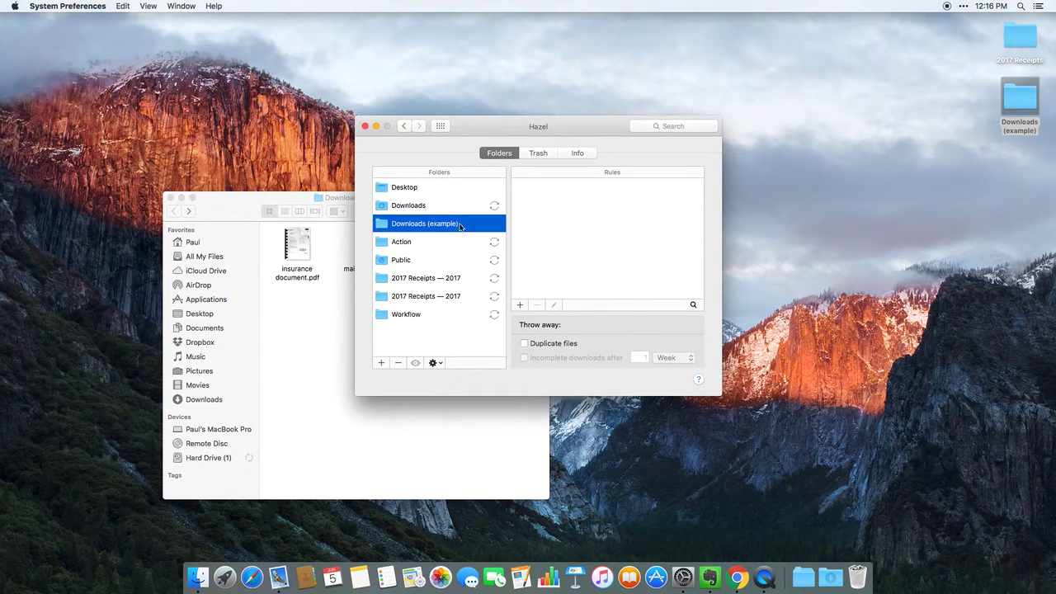
# Open the Downloads (example) folder from the desktop and look over the insurance document, mailchimp receipt and power bill files
pyautogui.click(1030, 90)
pyautogui.doubleClick(1025, 96)
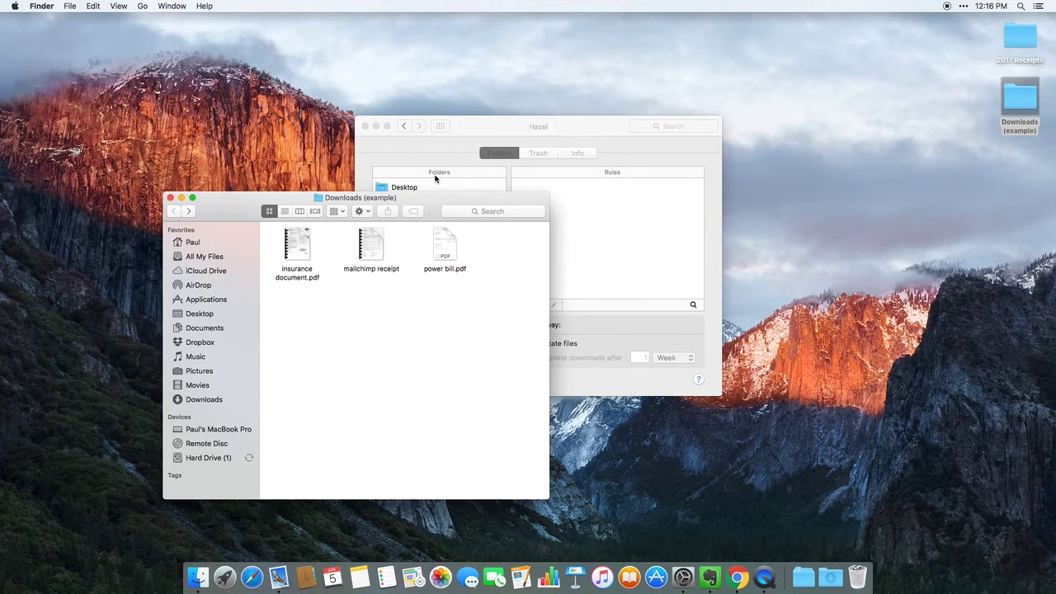
pyautogui.moveTo(298, 241)
pyautogui.moveTo(316, 326); pyautogui.dragTo(343, 278)
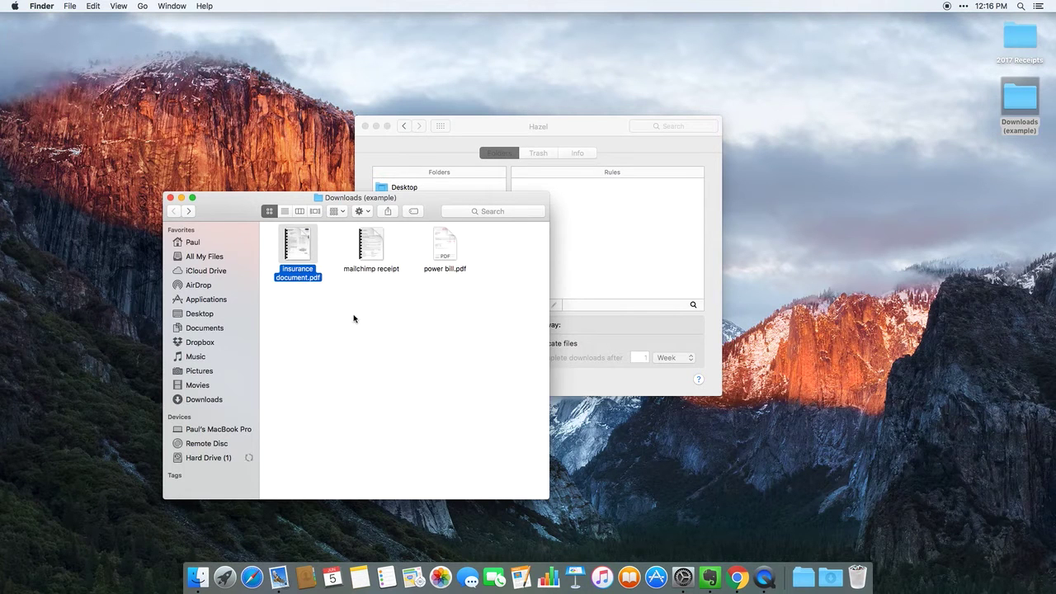
pyautogui.click(371, 248)
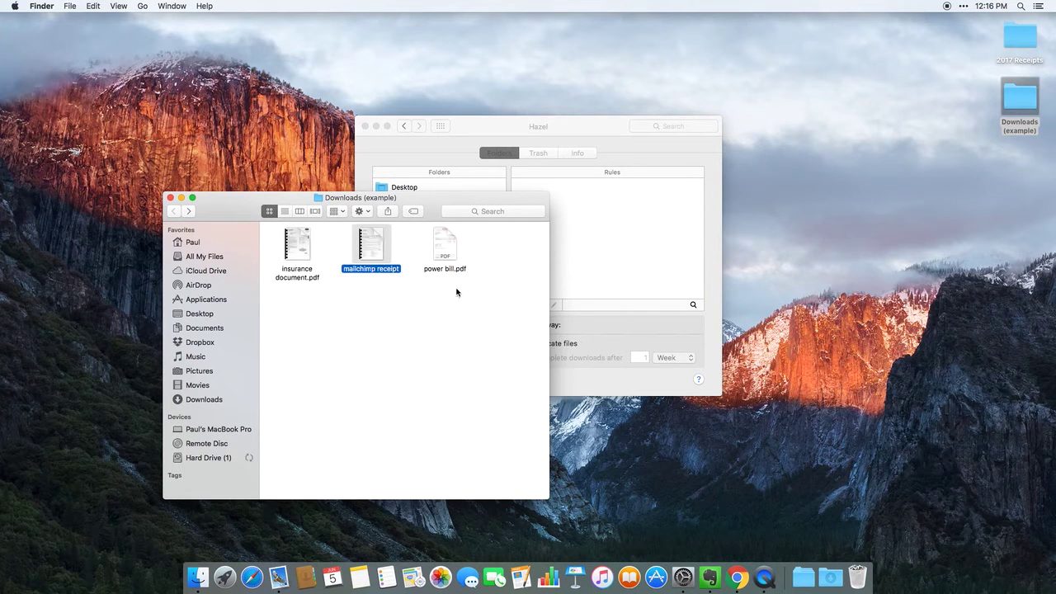
pyautogui.click(451, 254)
pyautogui.click(470, 405)
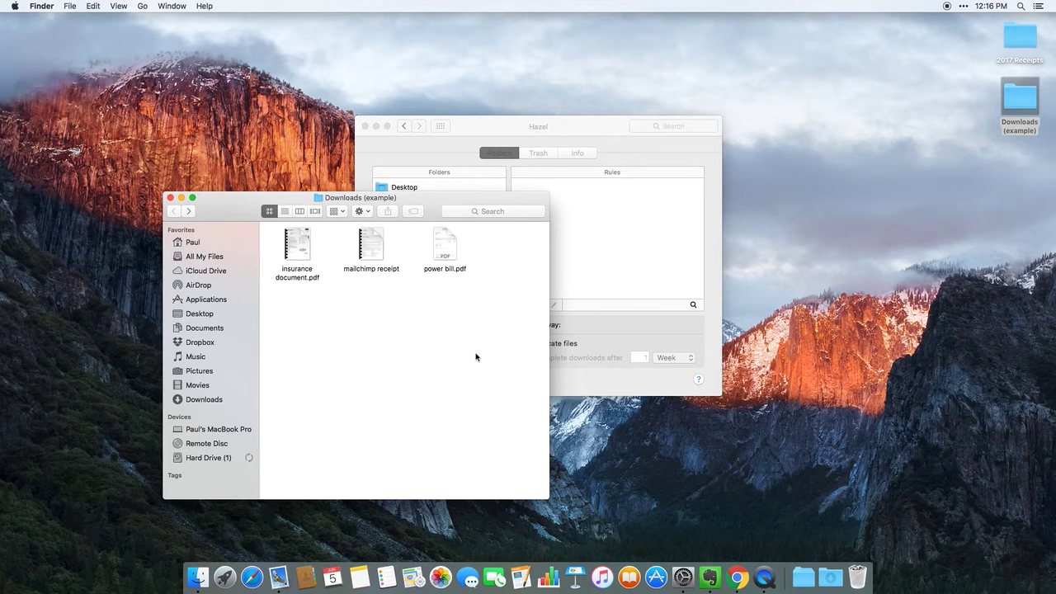
# Point out the mailchimp receipt file, view the 2017 Receipts desktop folder and close it, returning to Hazel
pyautogui.click(598, 279)
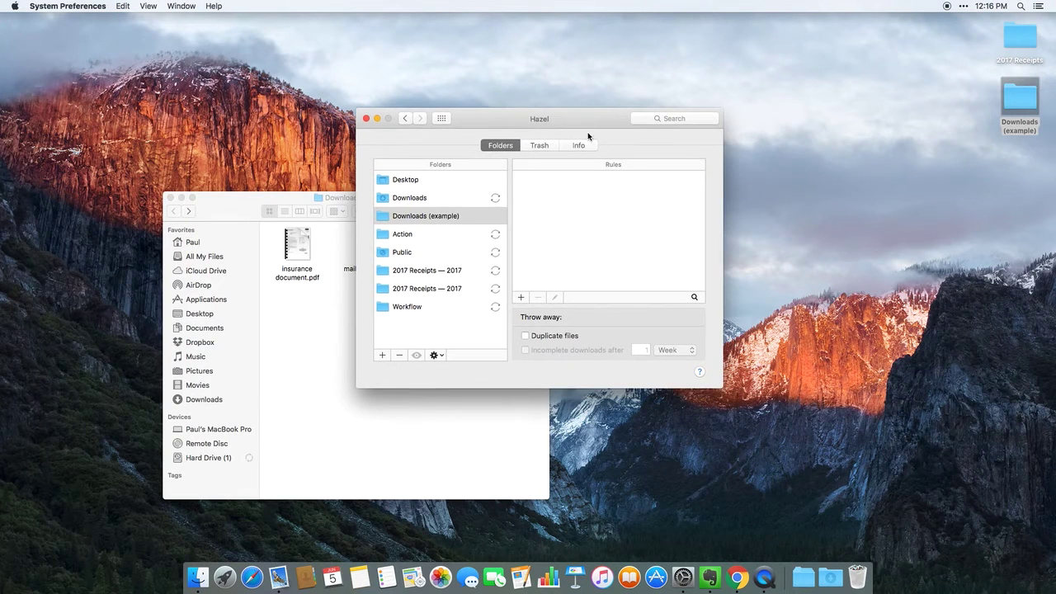
pyautogui.click(323, 297)
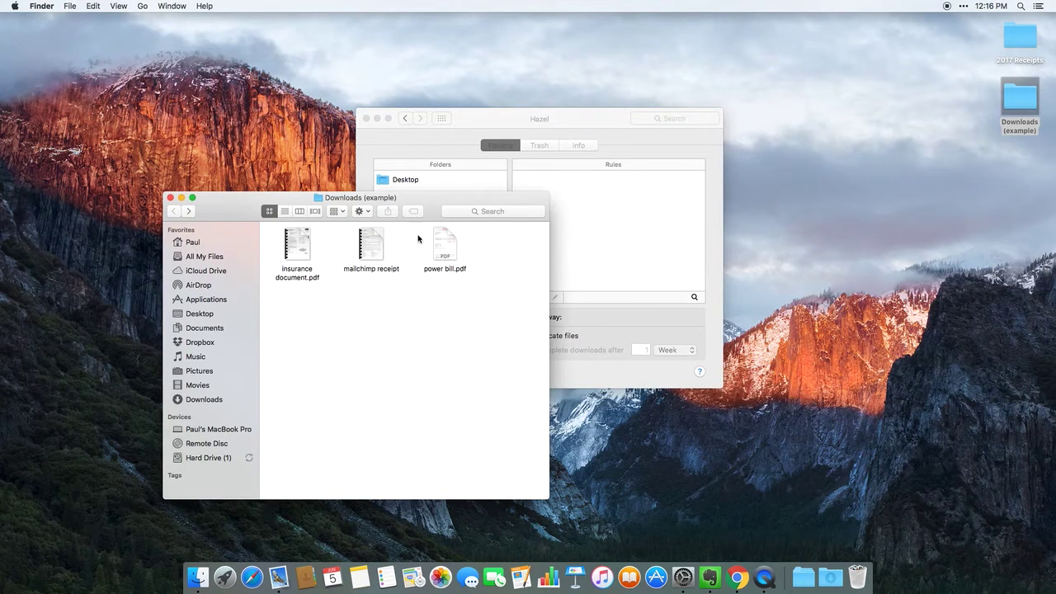
pyautogui.click(368, 241)
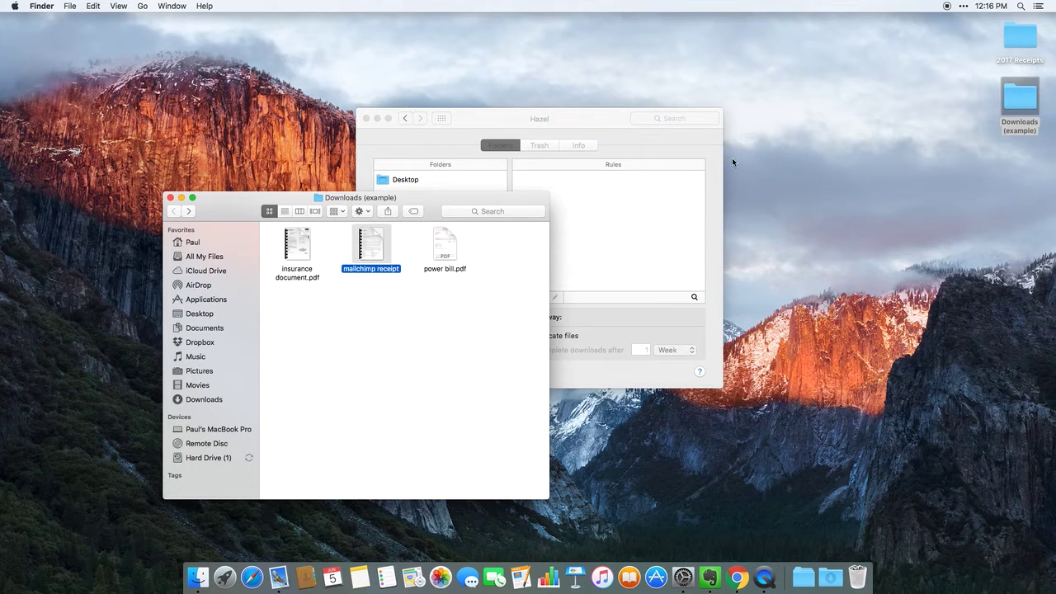
pyautogui.doubleClick(1010, 42)
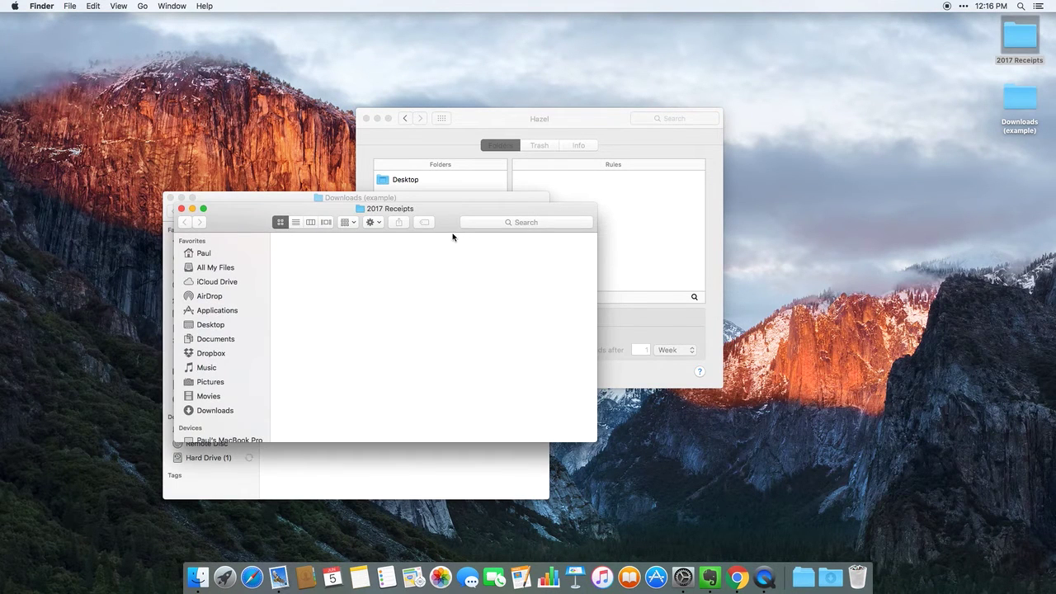
pyautogui.moveTo(440, 222); pyautogui.dragTo(567, 269)
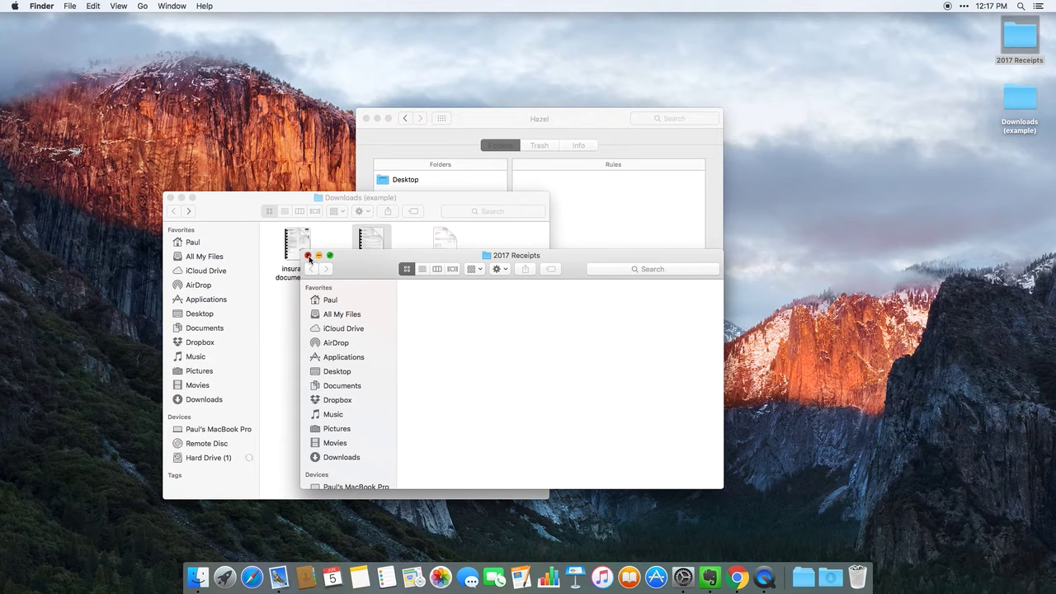
pyautogui.click(308, 257)
pyautogui.click(603, 219)
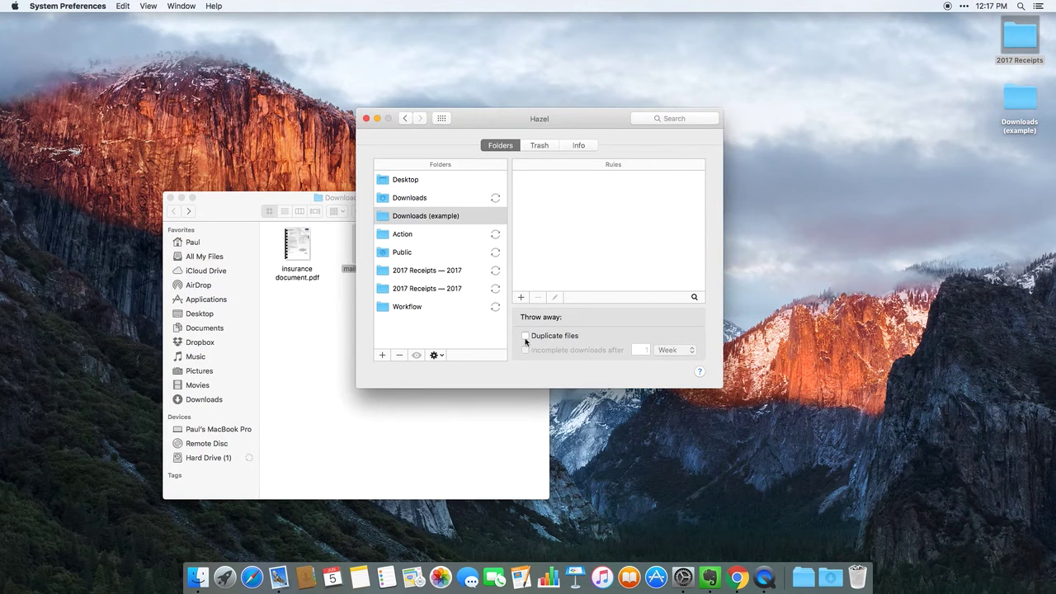
# Add a rule named "MailChimp Receipt" to the Downloads (example) folder, requiring all of its conditions to be met
pyautogui.click(430, 216)
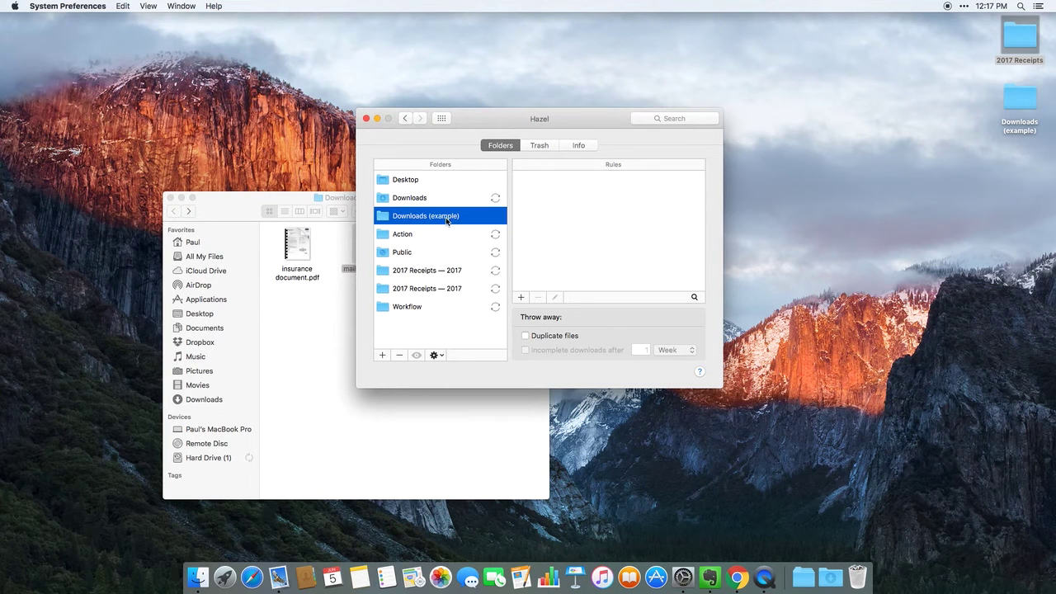
pyautogui.click(520, 298)
pyautogui.write('MailChimp Receipt')
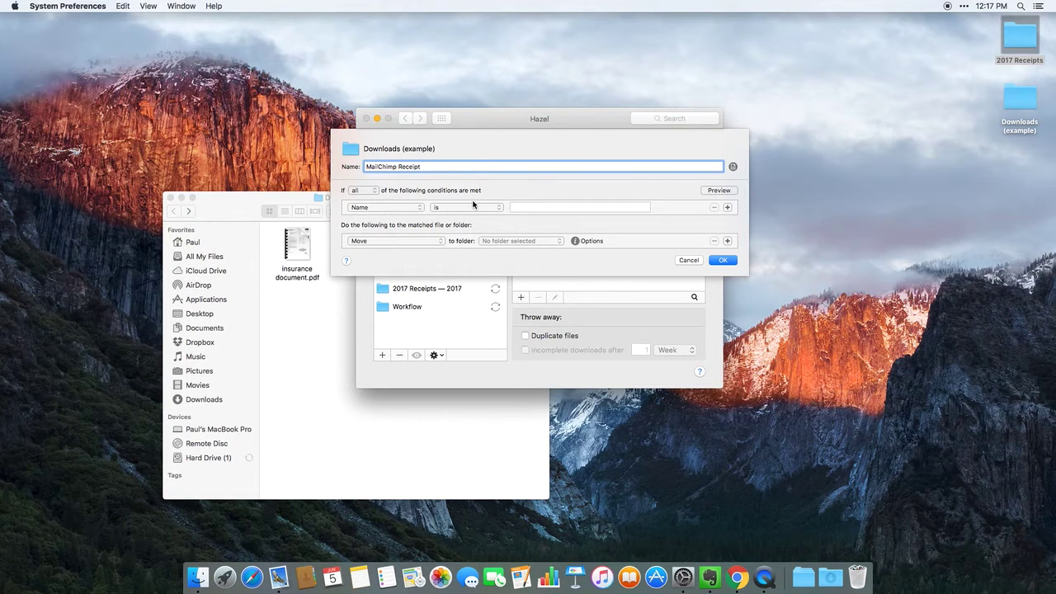
pyautogui.click(362, 193)
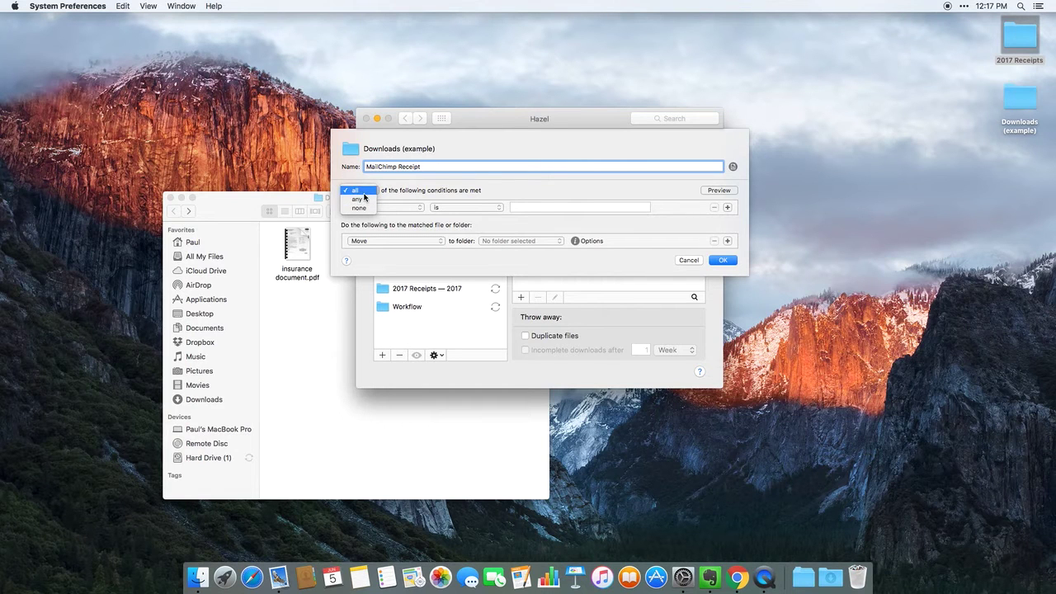
pyautogui.click(401, 188)
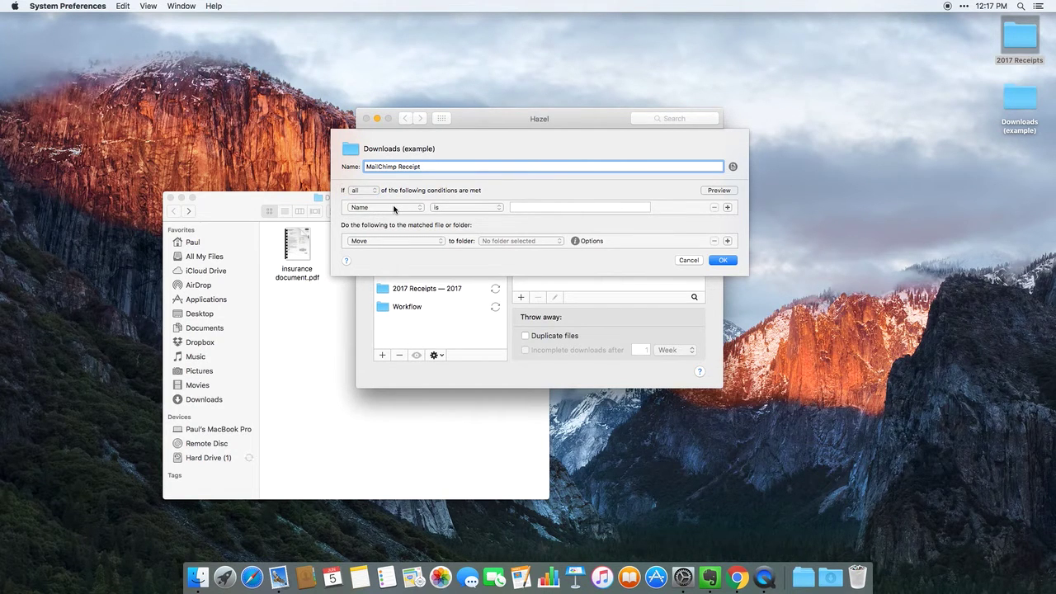
# Set the rule's first condition to Kind is PDF
pyautogui.click(395, 210)
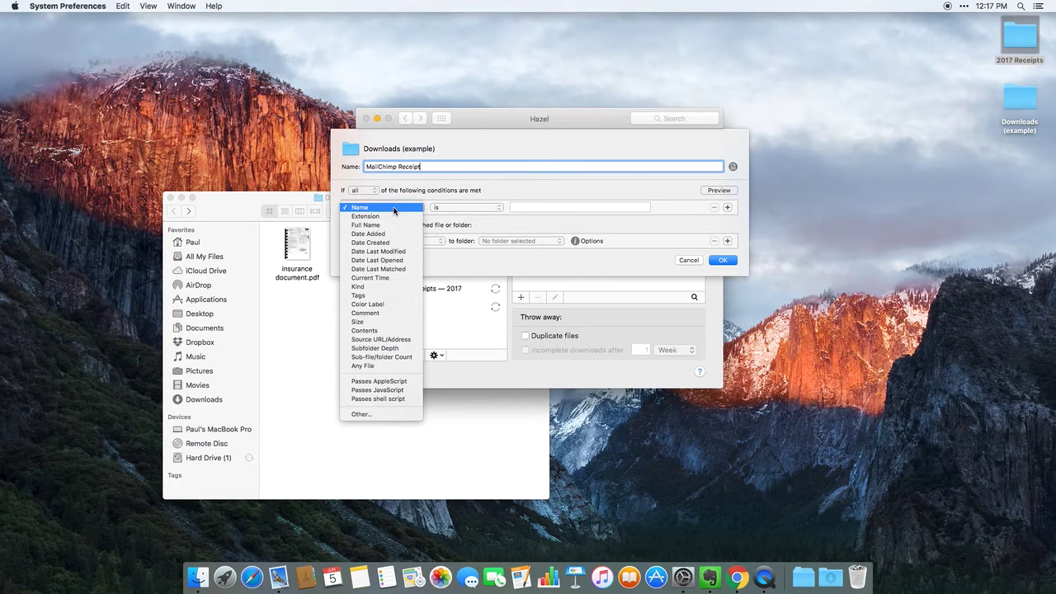
pyautogui.click(388, 287)
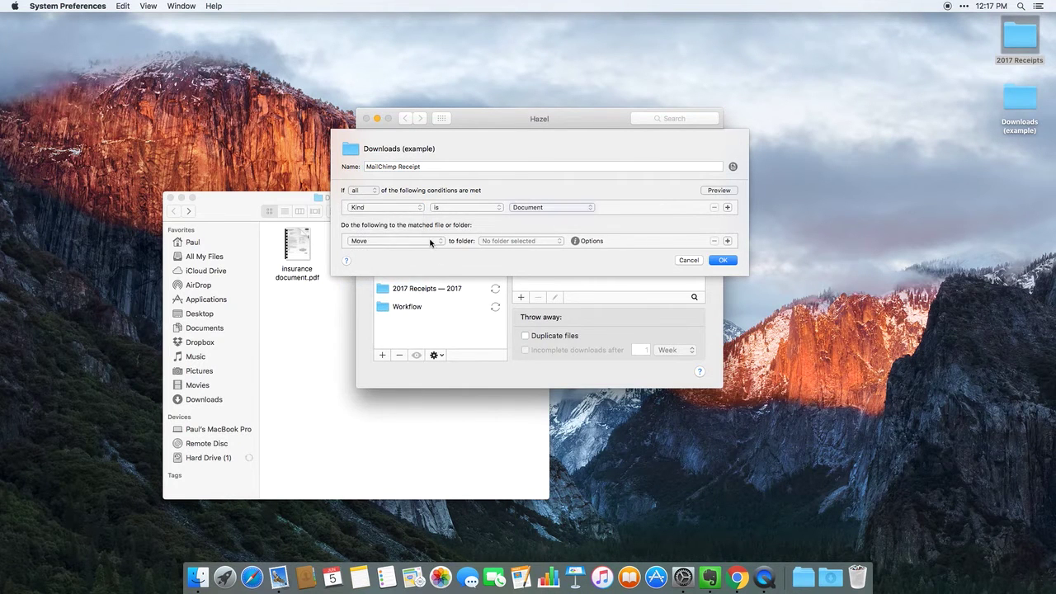
pyautogui.click(551, 207)
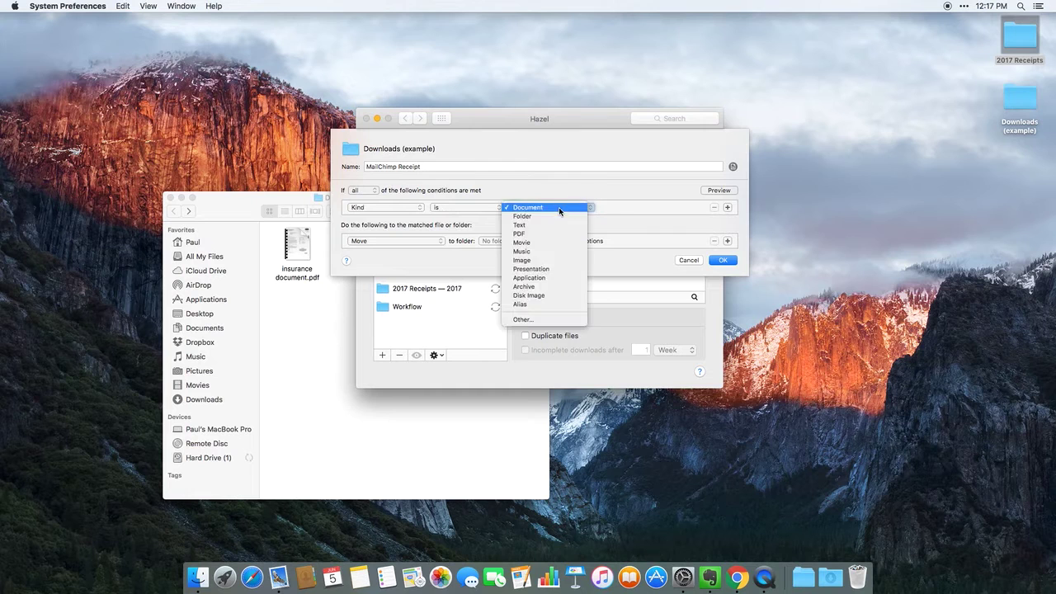
pyautogui.click(548, 238)
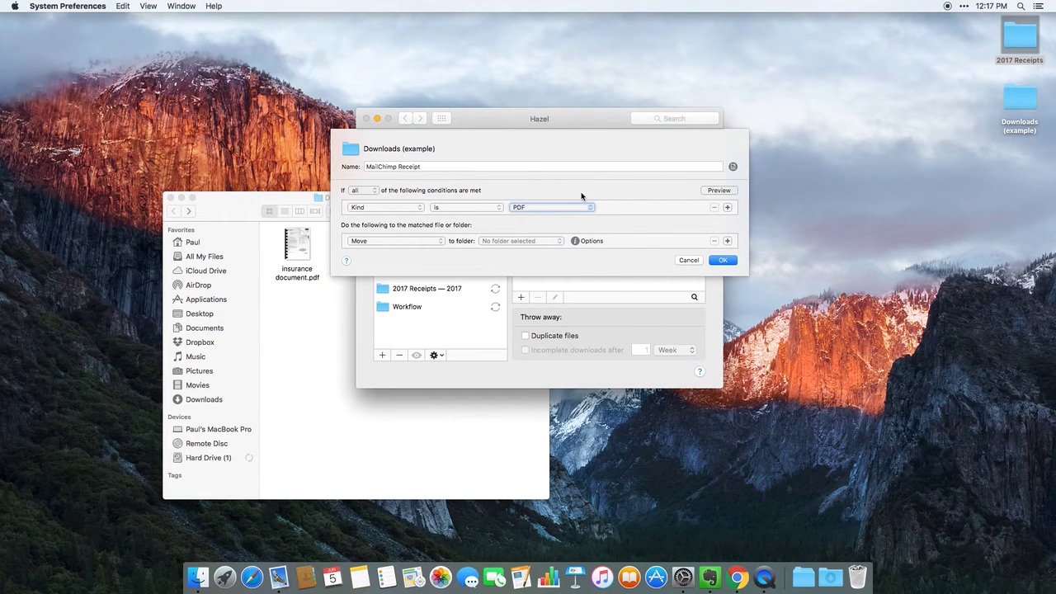
# Add a second condition to the rule requiring that Contents contain "mailchimp"
pyautogui.click(728, 208)
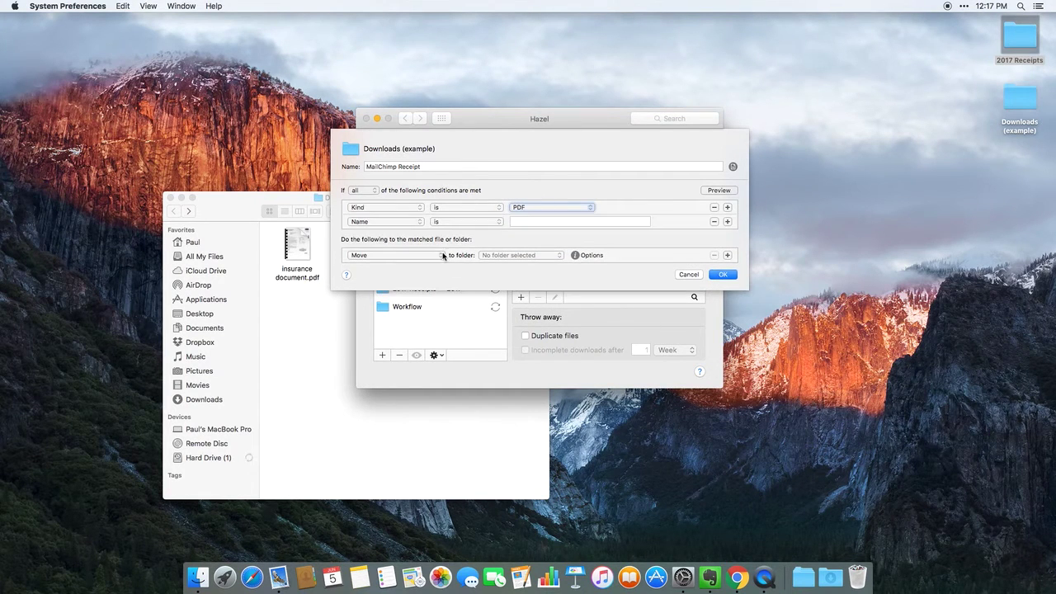
pyautogui.click(397, 222)
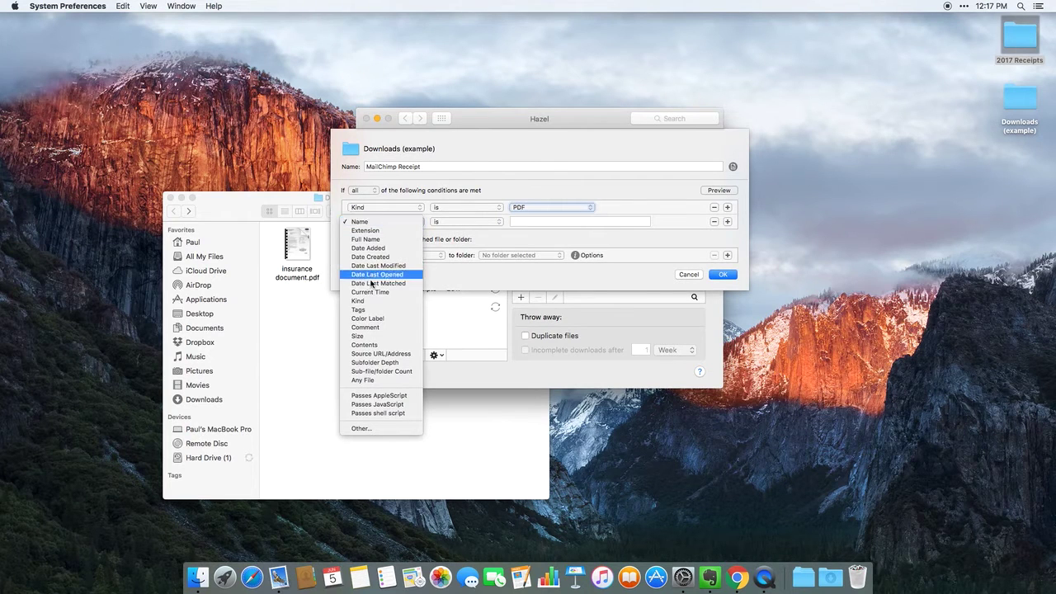
pyautogui.click(379, 345)
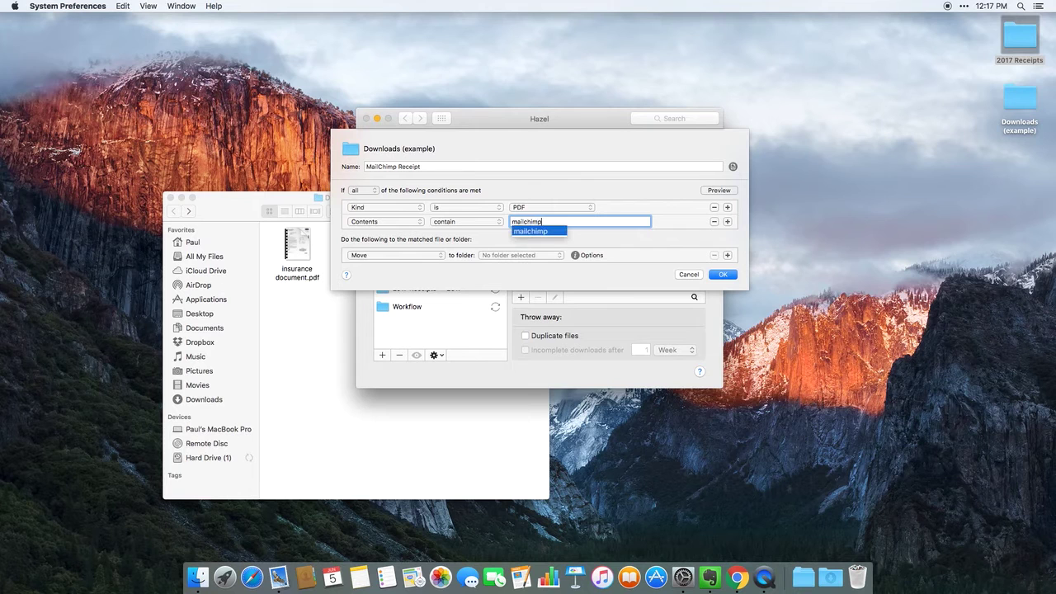
pyautogui.press('Return')
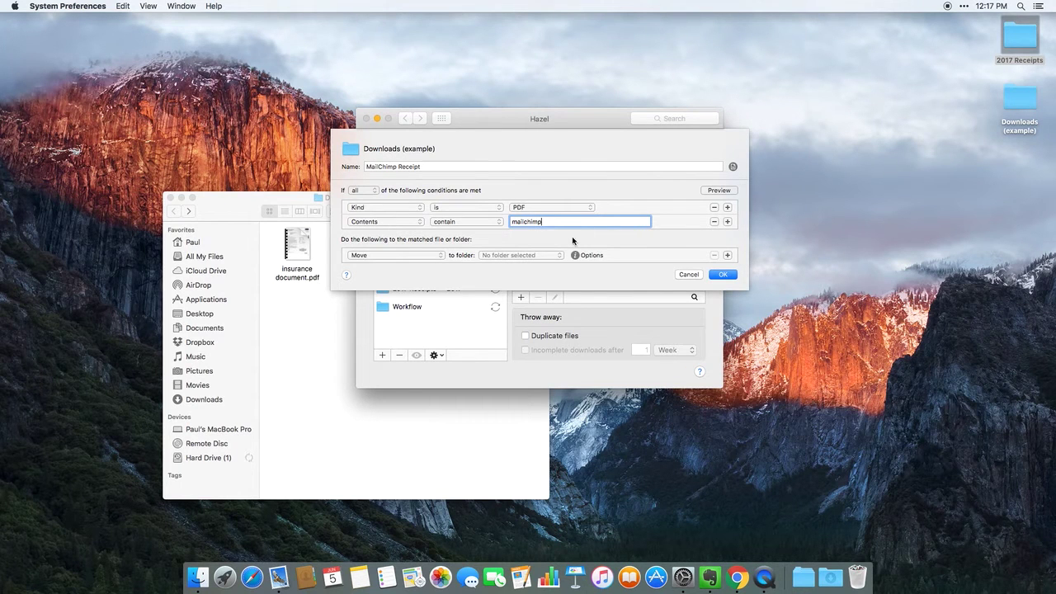
# Add a third condition to the rule with Contents set to contain match
pyautogui.moveTo(540, 128); pyautogui.dragTo(582, 104)
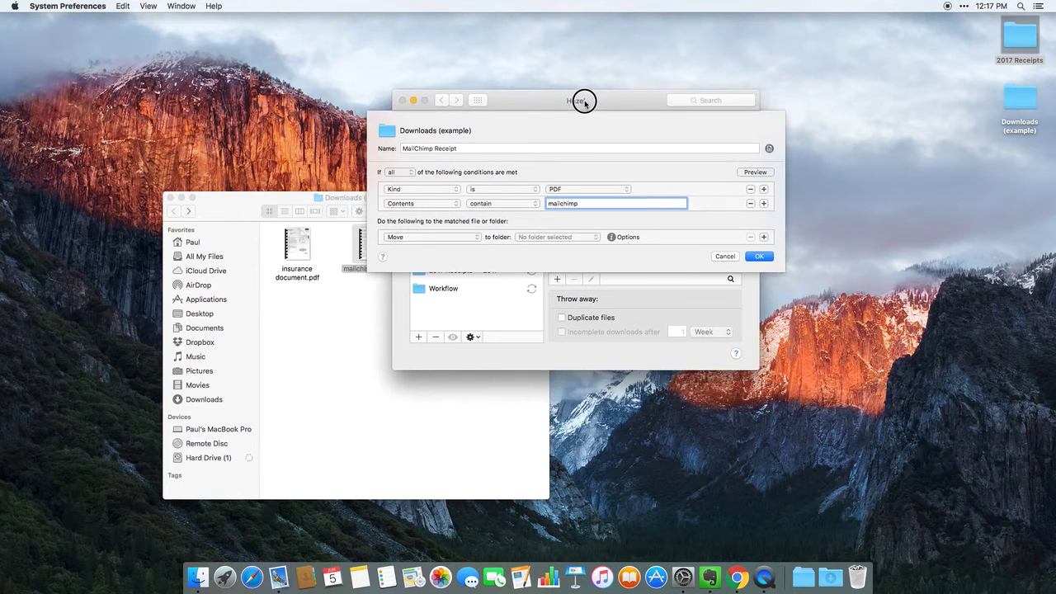
pyautogui.click(765, 204)
pyautogui.click(428, 219)
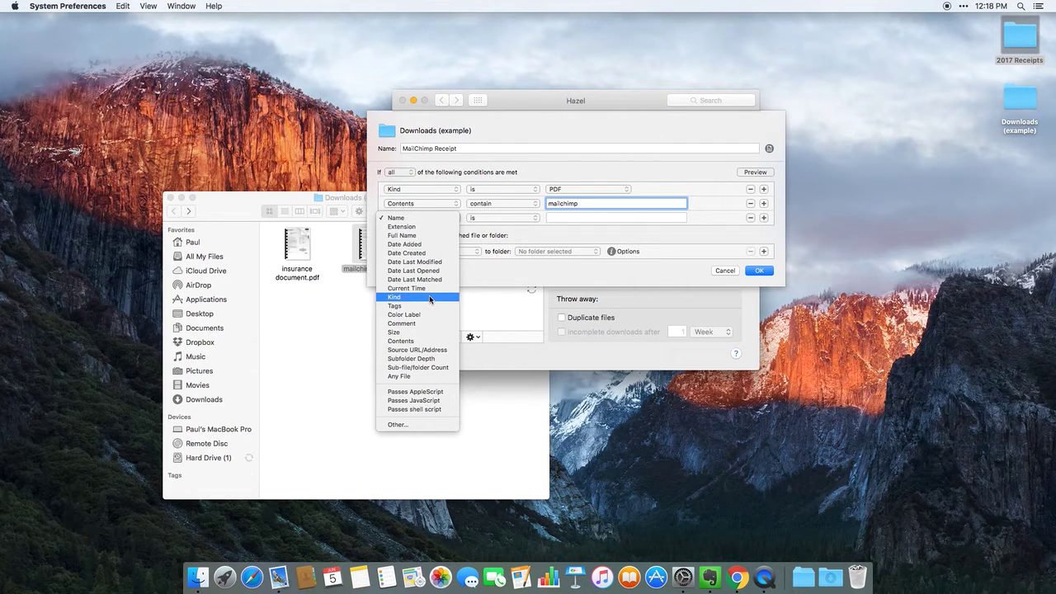
pyautogui.click(426, 341)
pyautogui.click(503, 218)
pyautogui.click(500, 234)
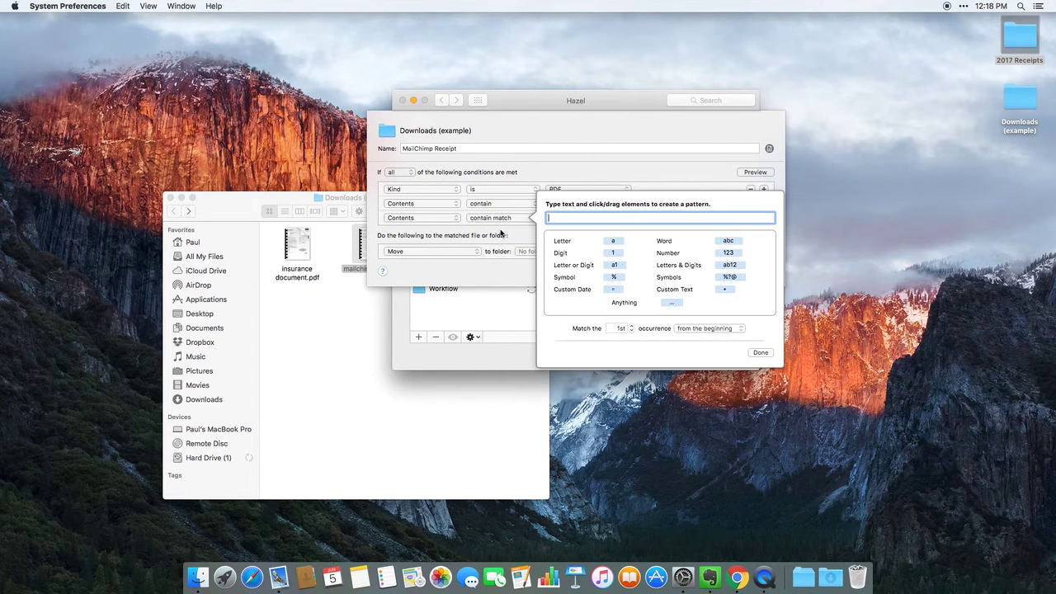
# Open the mailchimp receipt and examine how the date in its "Processed on" line is formatted
pyautogui.click(323, 202)
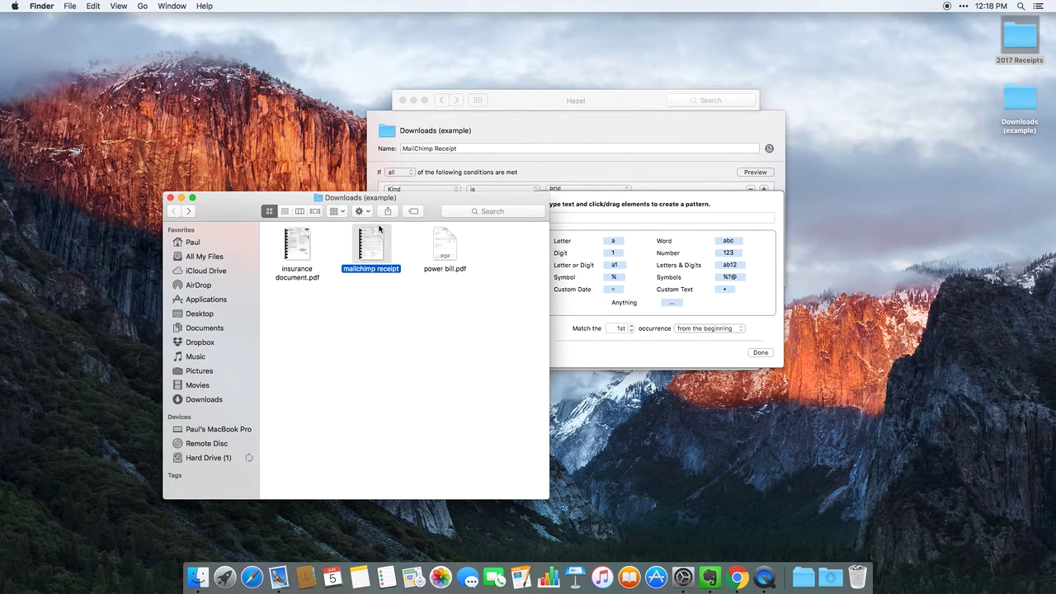
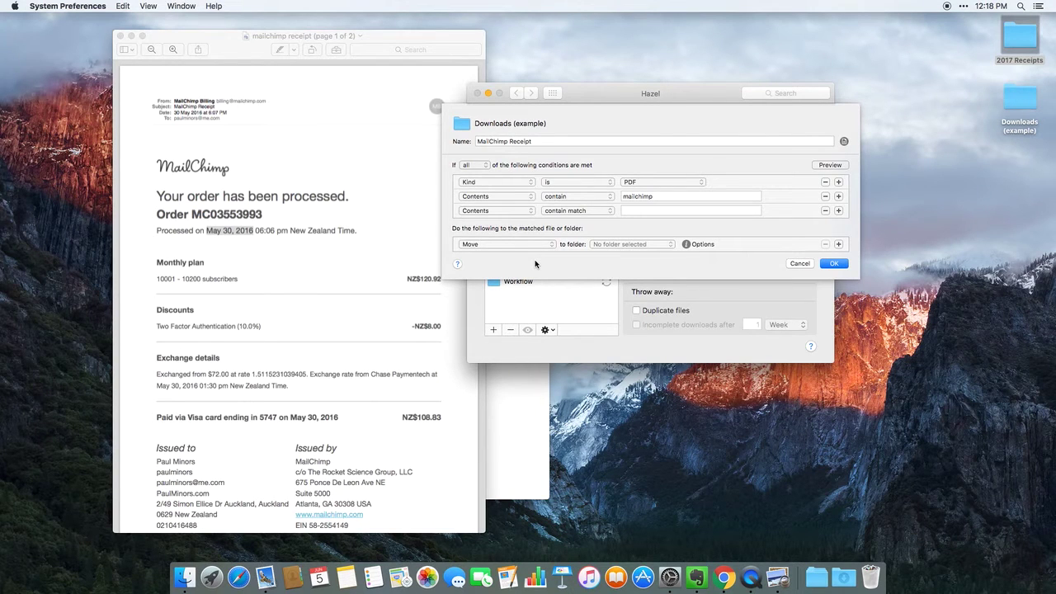
pyautogui.click(217, 233)
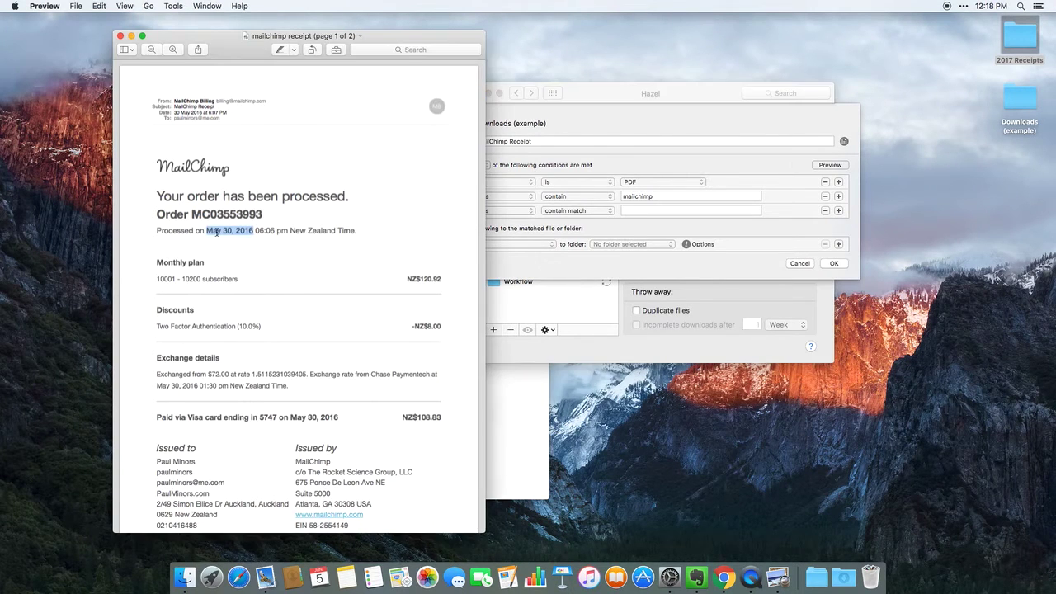
pyautogui.click(593, 228)
# Insert a Custom Date element into the match pattern of the rule's third condition
pyautogui.click(628, 209)
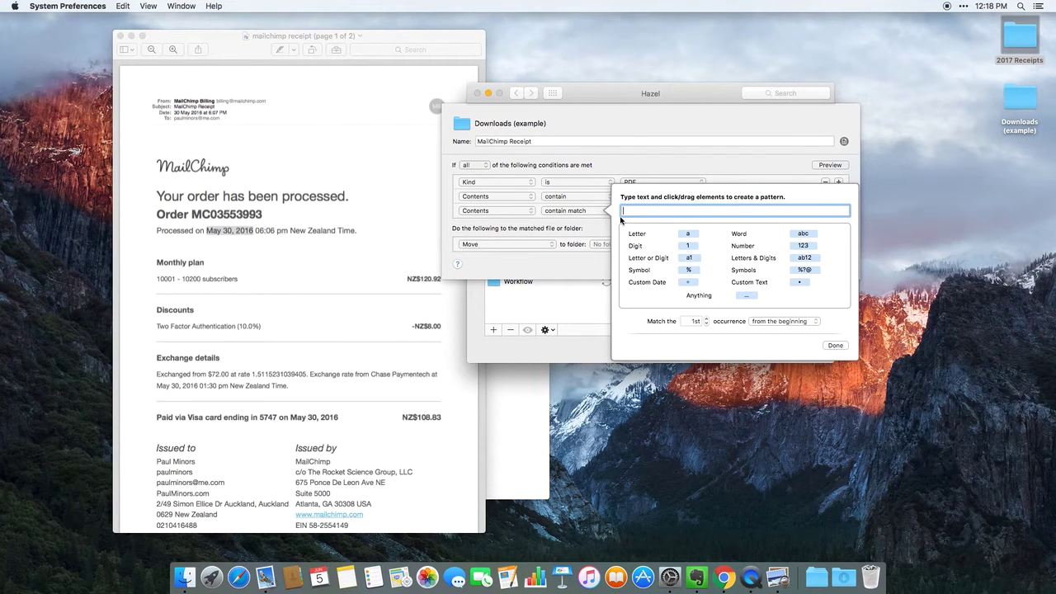
pyautogui.click(600, 225)
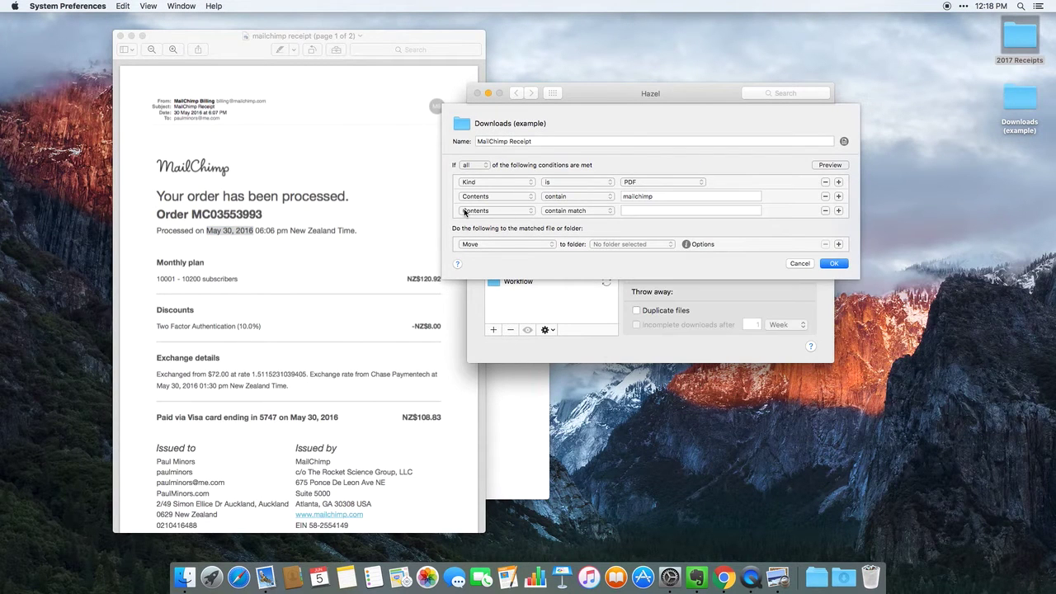
pyautogui.click(634, 211)
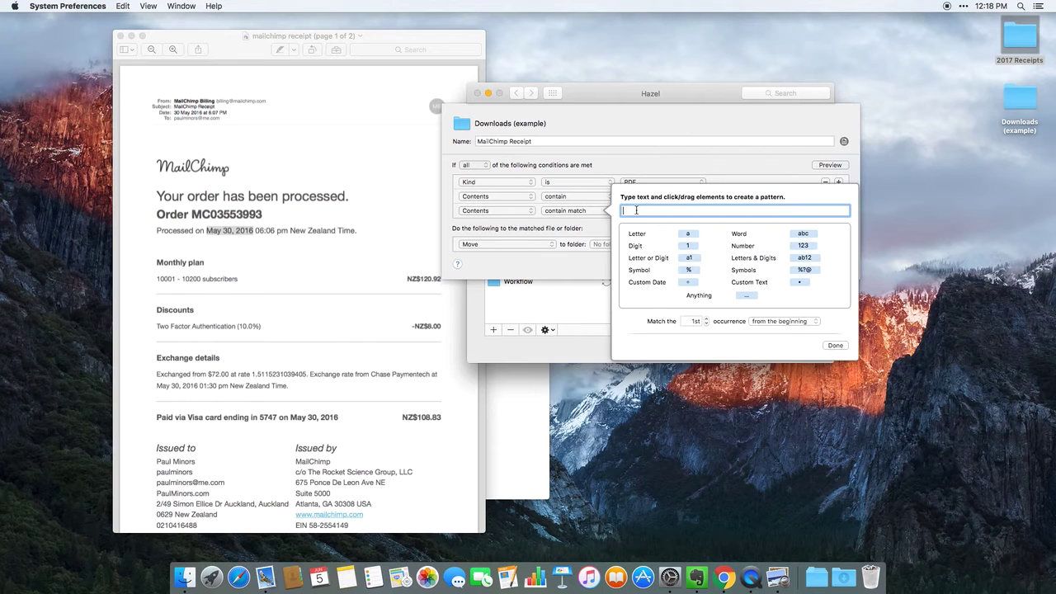
pyautogui.click(688, 282)
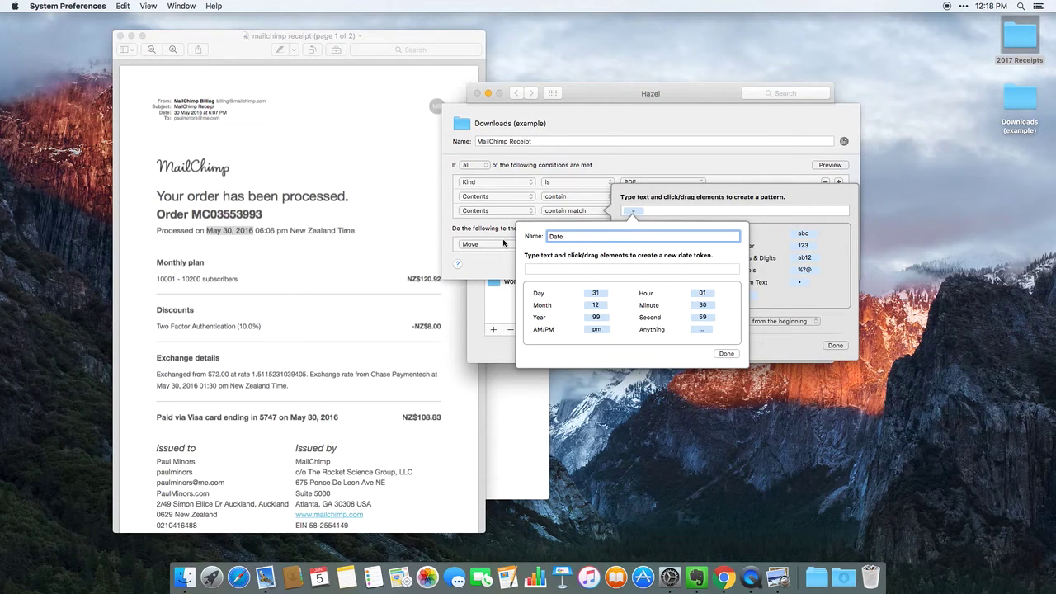
# Start the custom date token with a month element in the full-name format, December
pyautogui.click(565, 269)
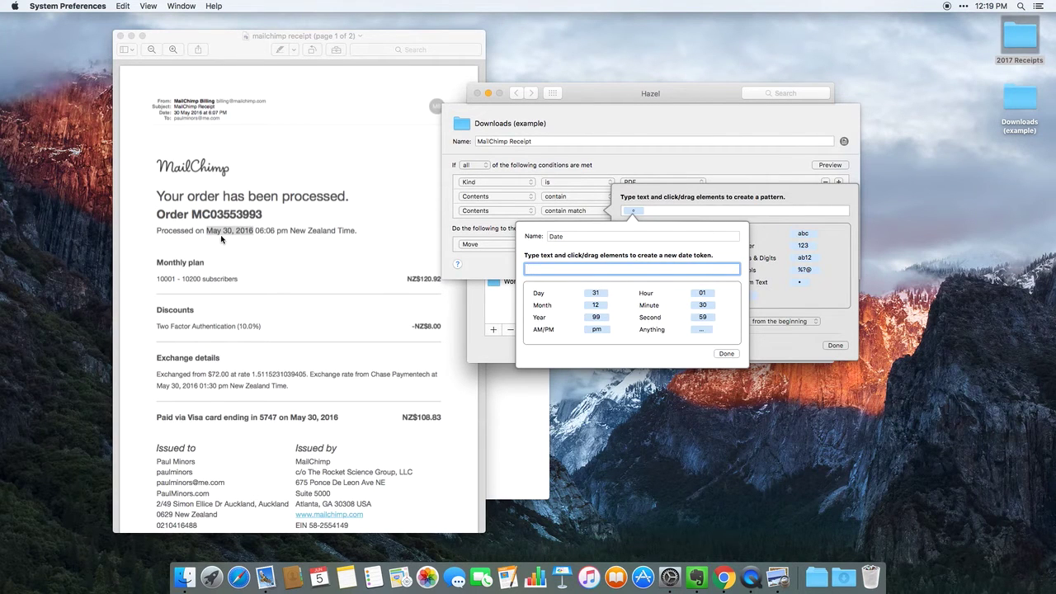
pyautogui.moveTo(595, 305); pyautogui.dragTo(569, 270)
pyautogui.click(546, 271)
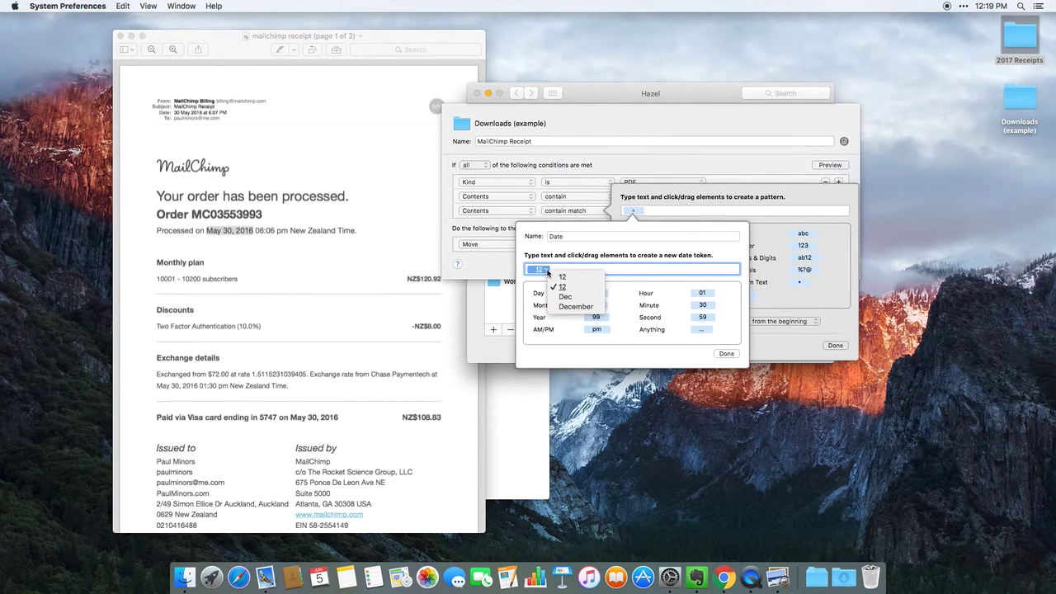
pyautogui.click(576, 308)
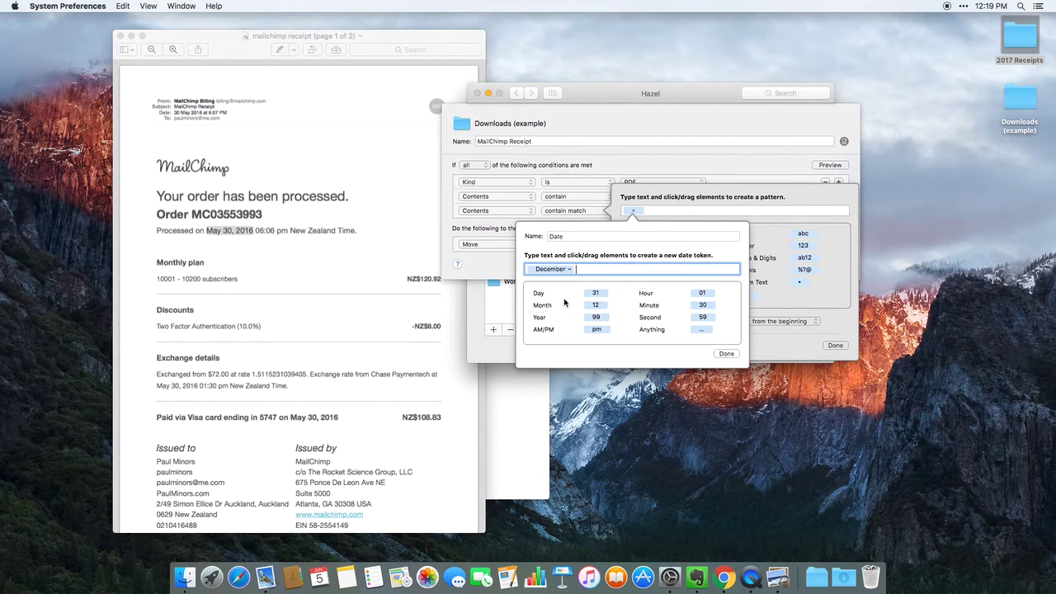
# Add a day element in the underlined 31 format after the month, followed by a comma
pyautogui.click(595, 293)
pyautogui.moveTo(595, 293); pyautogui.dragTo(591, 272)
pyautogui.click(594, 270)
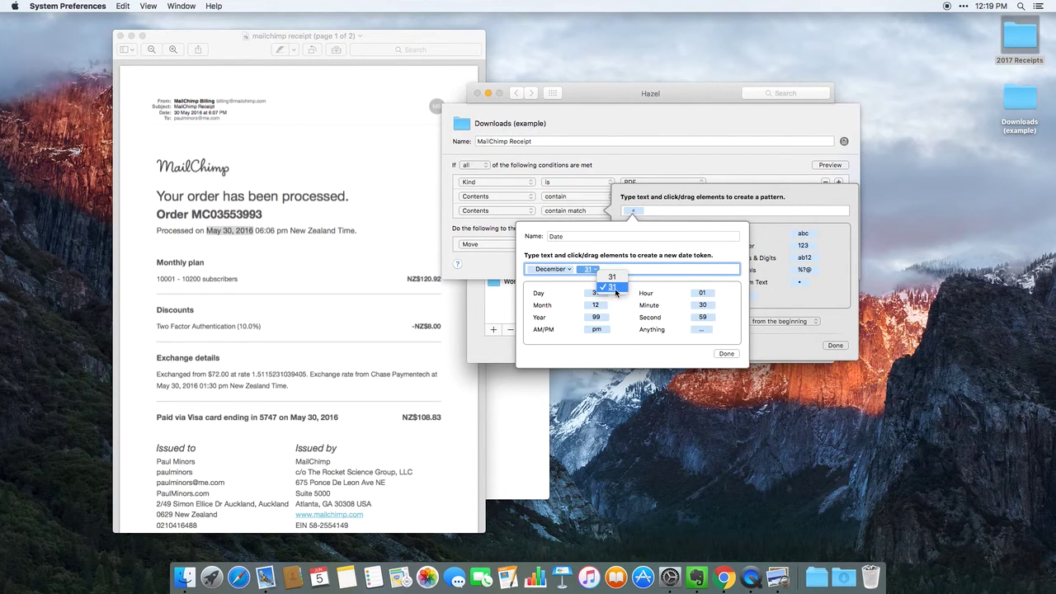
pyautogui.click(614, 288)
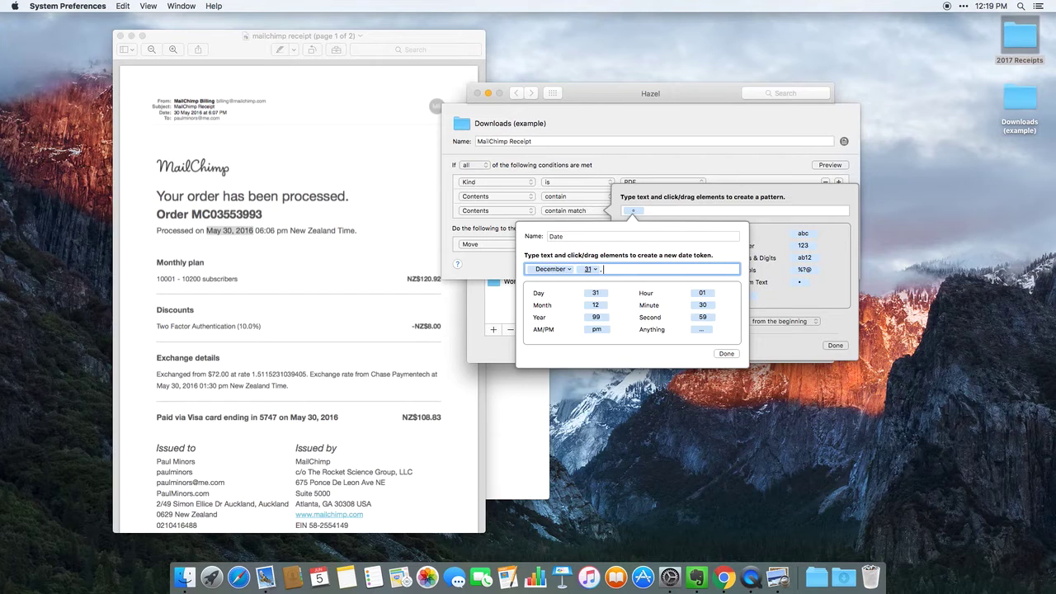
# Add a four-digit year element (1999 format), put "Processed on" in front of the month and finish the date token
pyautogui.moveTo(596, 317); pyautogui.dragTo(619, 269)
pyautogui.click(625, 270)
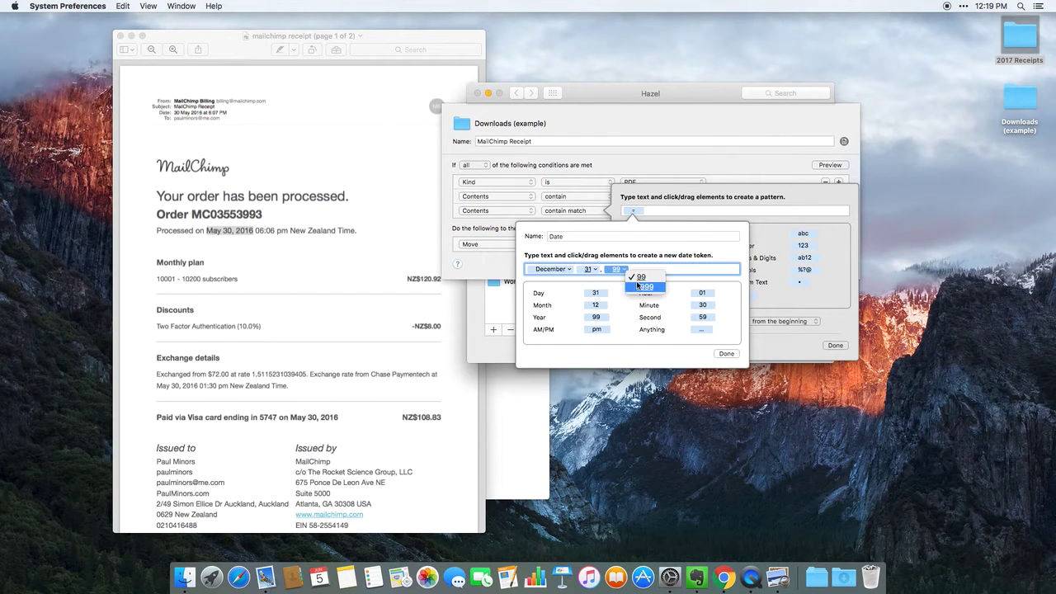
pyautogui.click(645, 287)
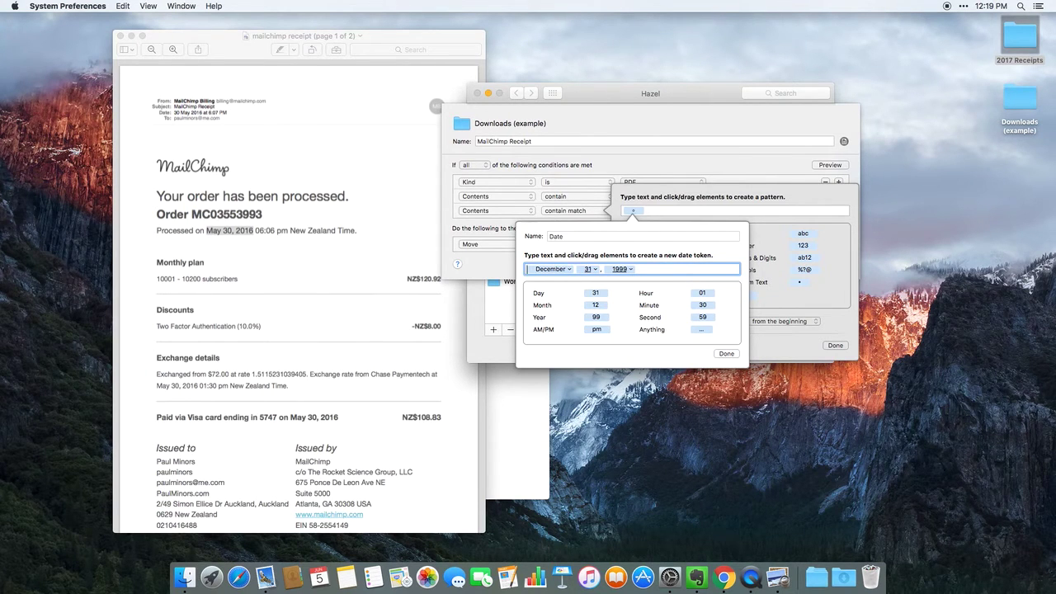
pyautogui.write('Processed on')
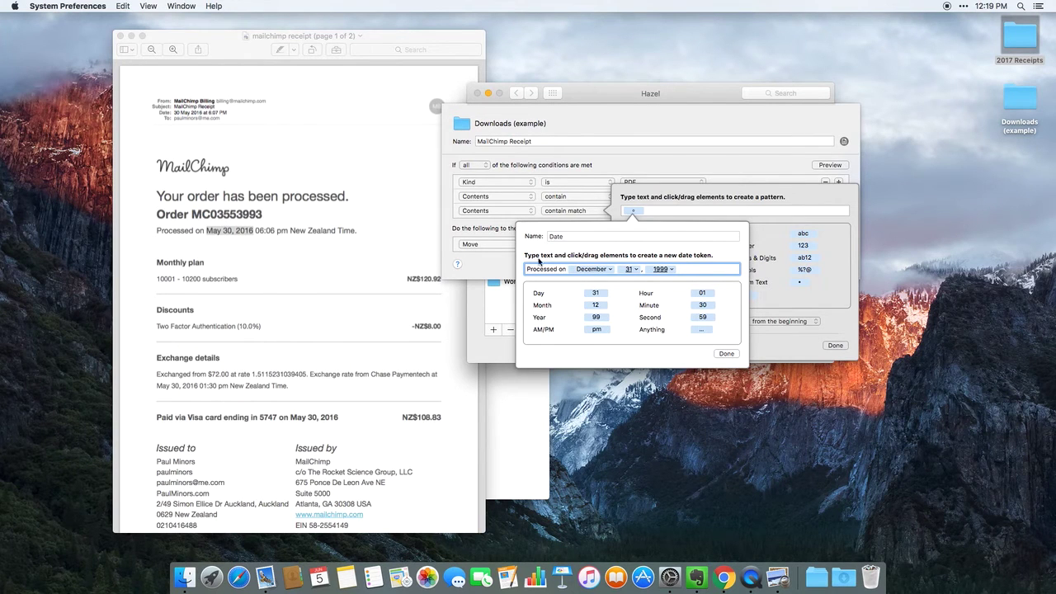
pyautogui.click(727, 354)
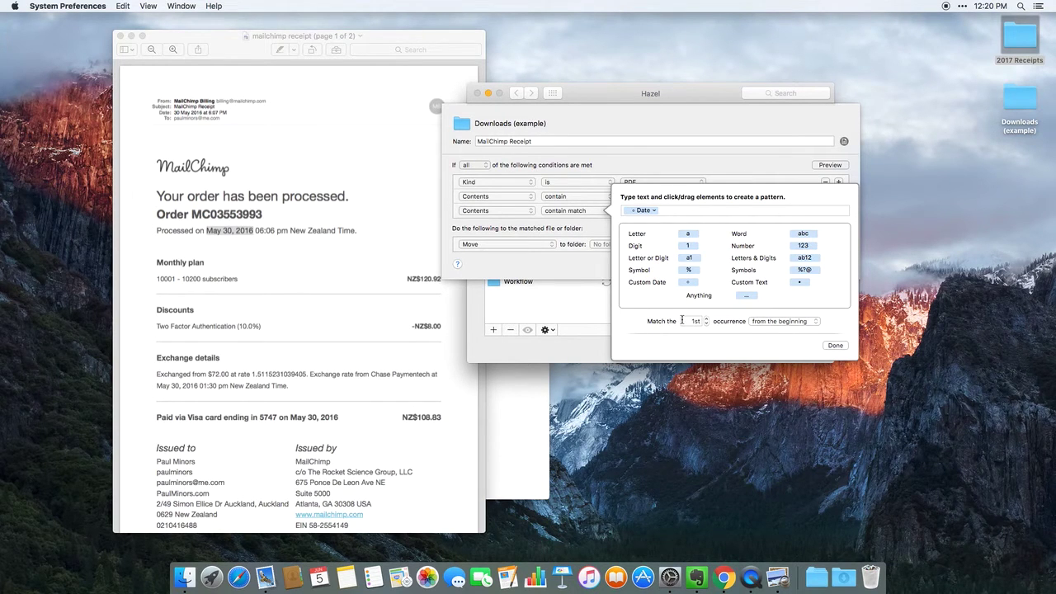
# Compare the receipt's header date with its "Processed on" date, and finish the third condition's match pattern
pyautogui.click(216, 149)
pyautogui.moveTo(172, 116); pyautogui.dragTo(203, 113)
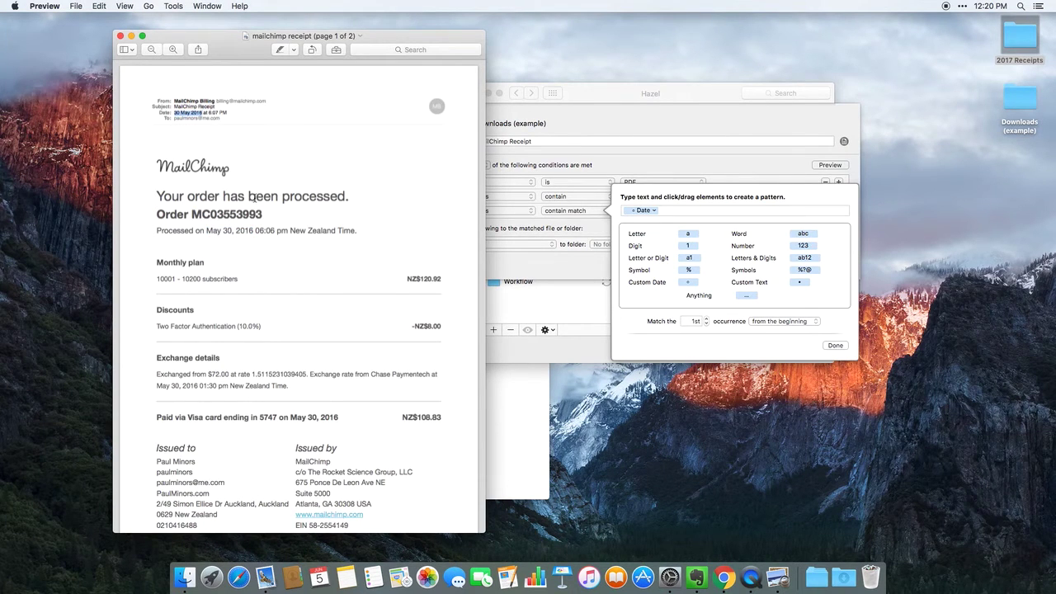
pyautogui.click(257, 253)
pyautogui.moveTo(205, 235); pyautogui.dragTo(249, 225)
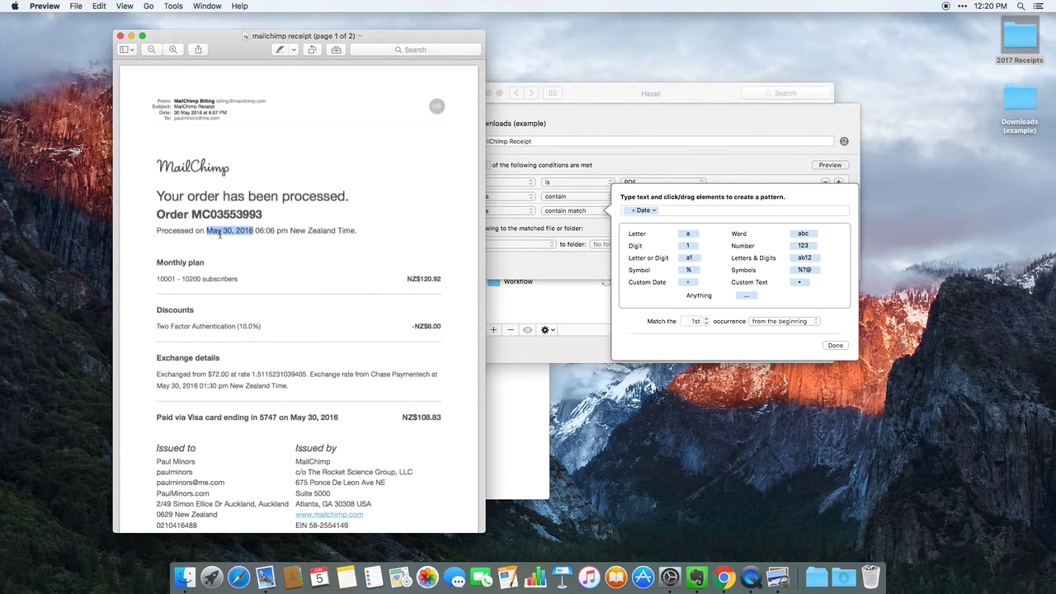
pyautogui.click(277, 282)
pyautogui.click(712, 339)
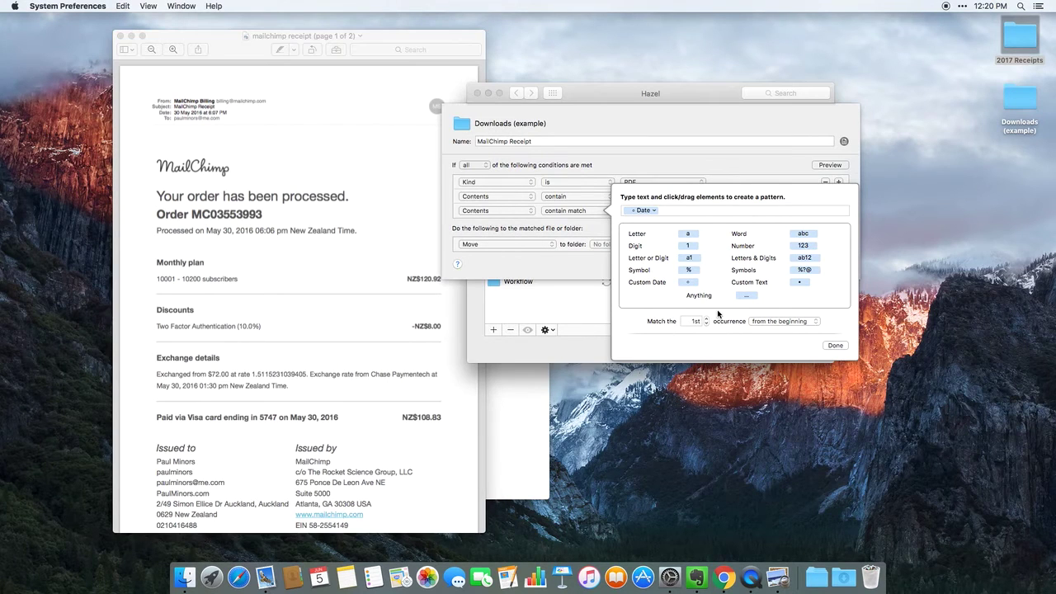
pyautogui.click(836, 345)
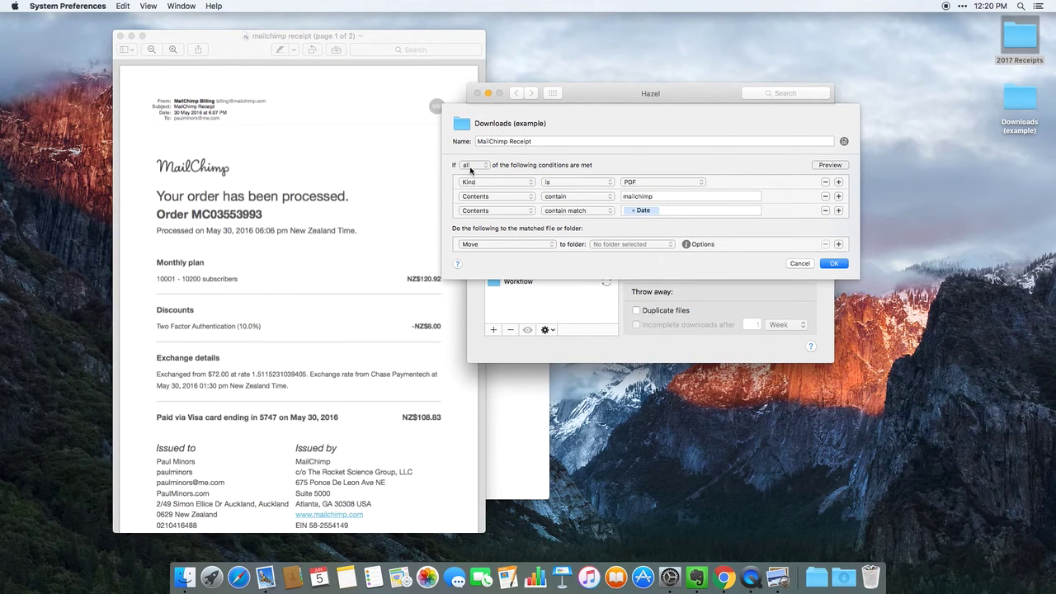
# Set the rule's Move action to send matched files to the 2017 Receipts folder on the Desktop
pyautogui.click(542, 246)
pyautogui.click(537, 245)
pyautogui.click(624, 246)
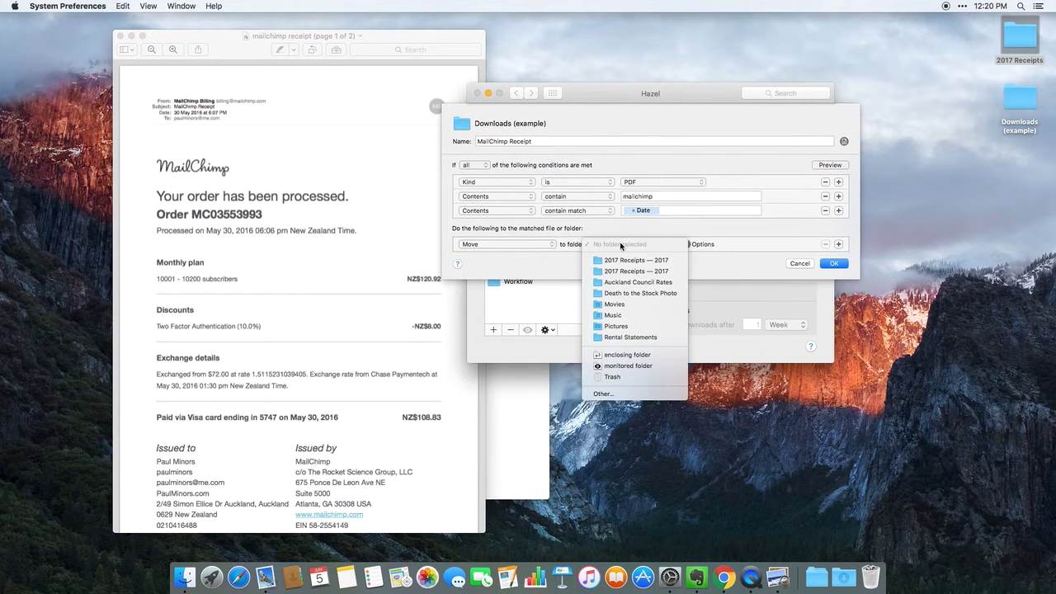
pyautogui.click(632, 412)
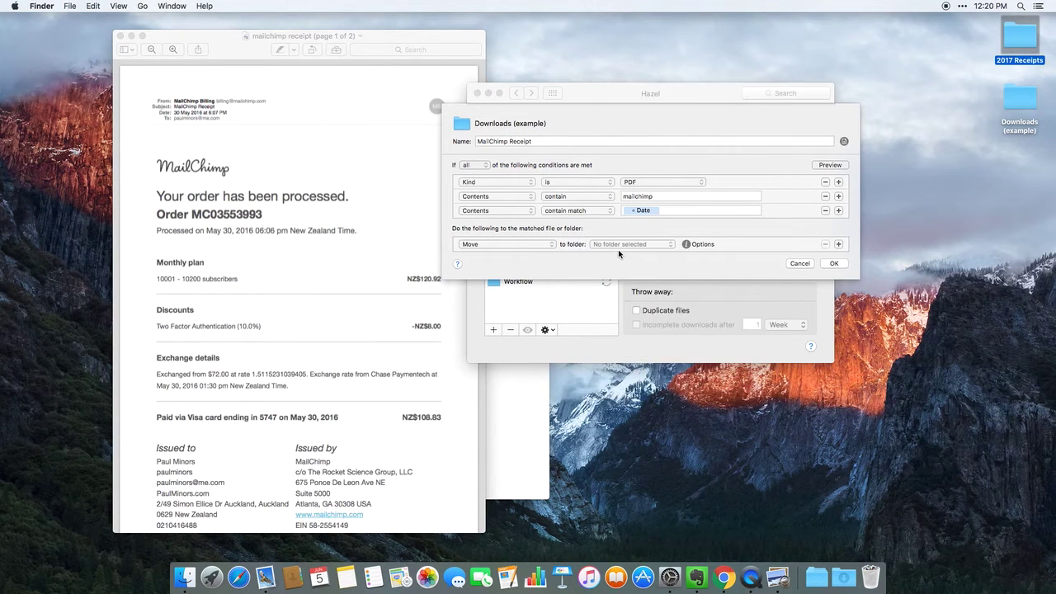
pyautogui.click(618, 246)
pyautogui.click(611, 394)
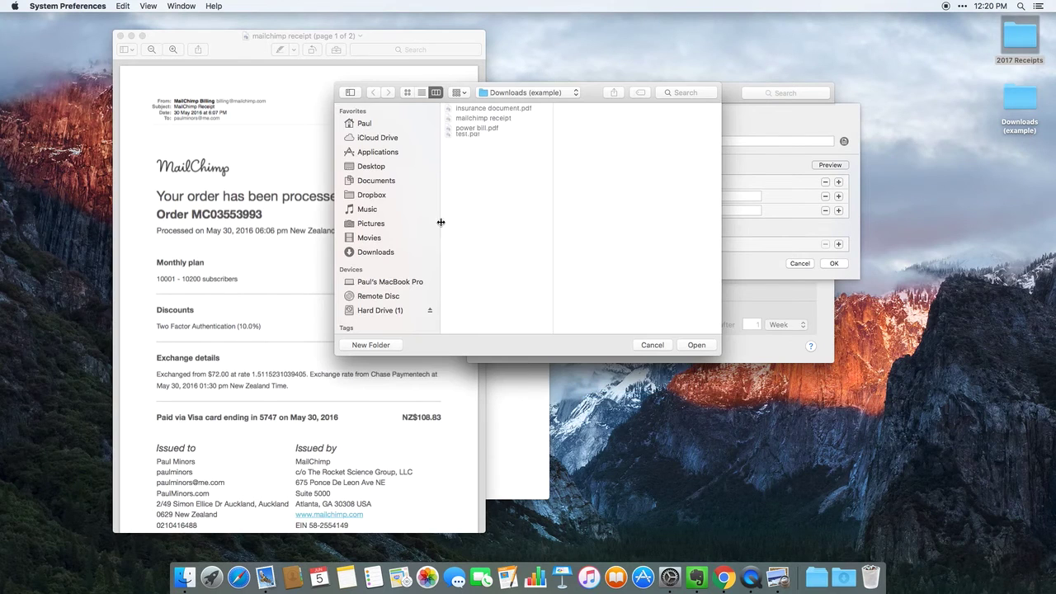
pyautogui.click(369, 166)
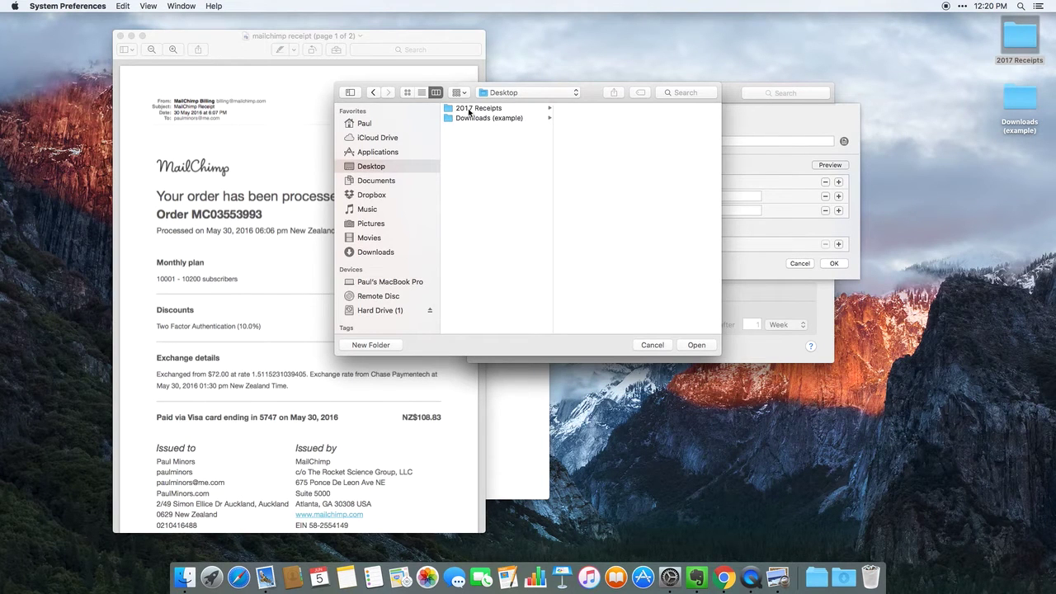
pyautogui.click(471, 109)
pyautogui.click(693, 345)
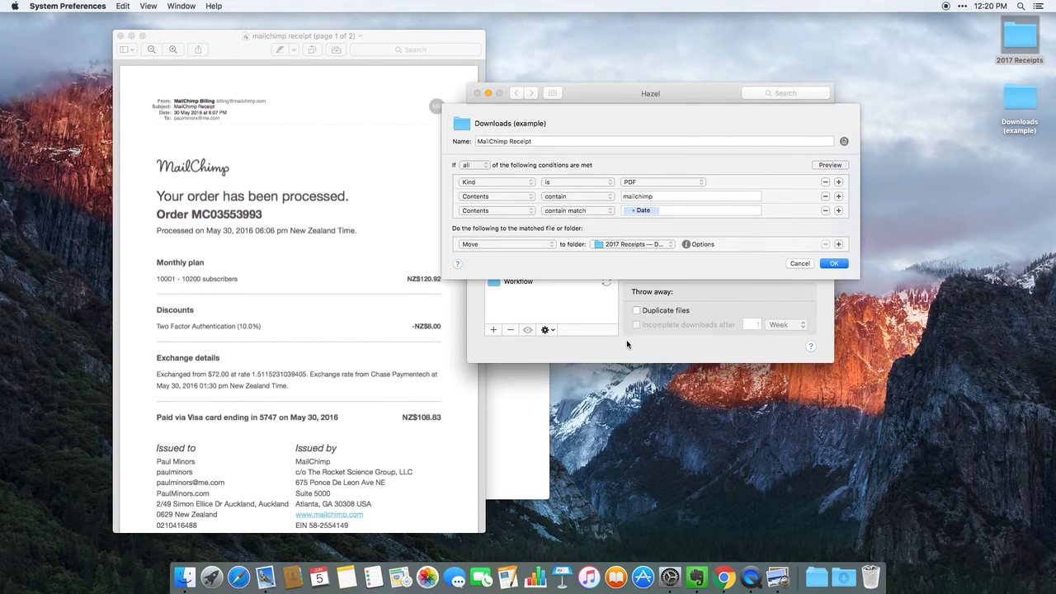
# Add a second action to the rule that renames the matched file
pyautogui.click(839, 245)
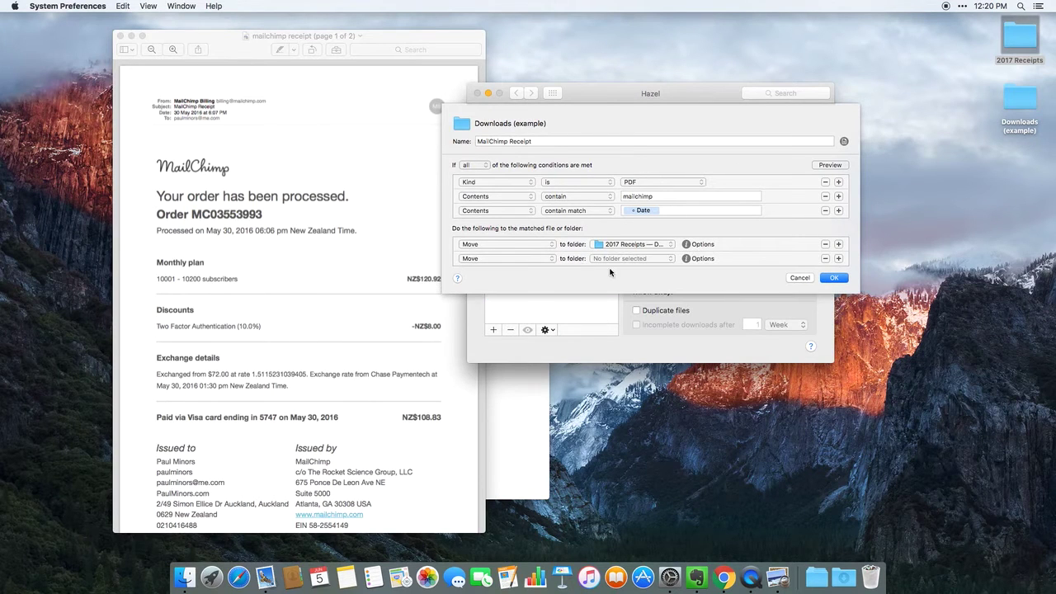
pyautogui.click(522, 261)
pyautogui.click(503, 279)
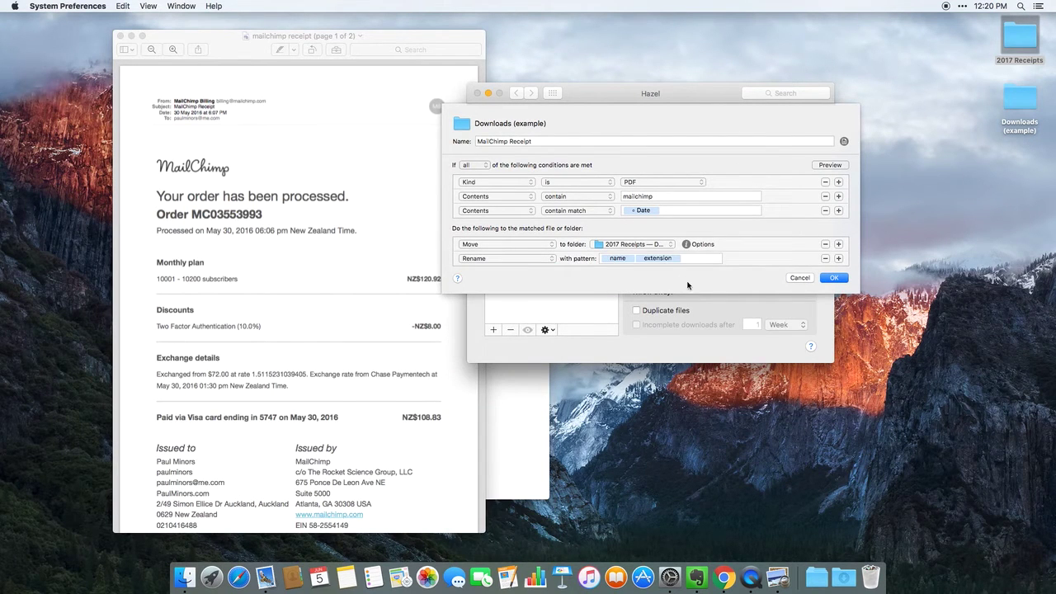
# Insert the custom Date token at the start of the rename pattern and review its 1999-12-31 date format
pyautogui.click(639, 260)
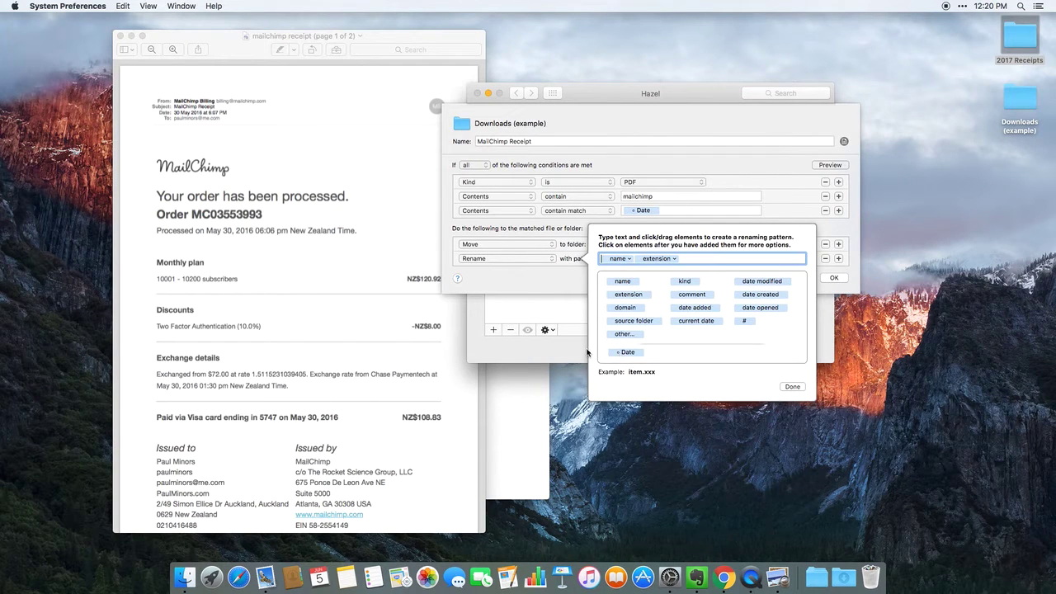
pyautogui.moveTo(629, 353); pyautogui.dragTo(609, 263)
pyautogui.click(633, 260)
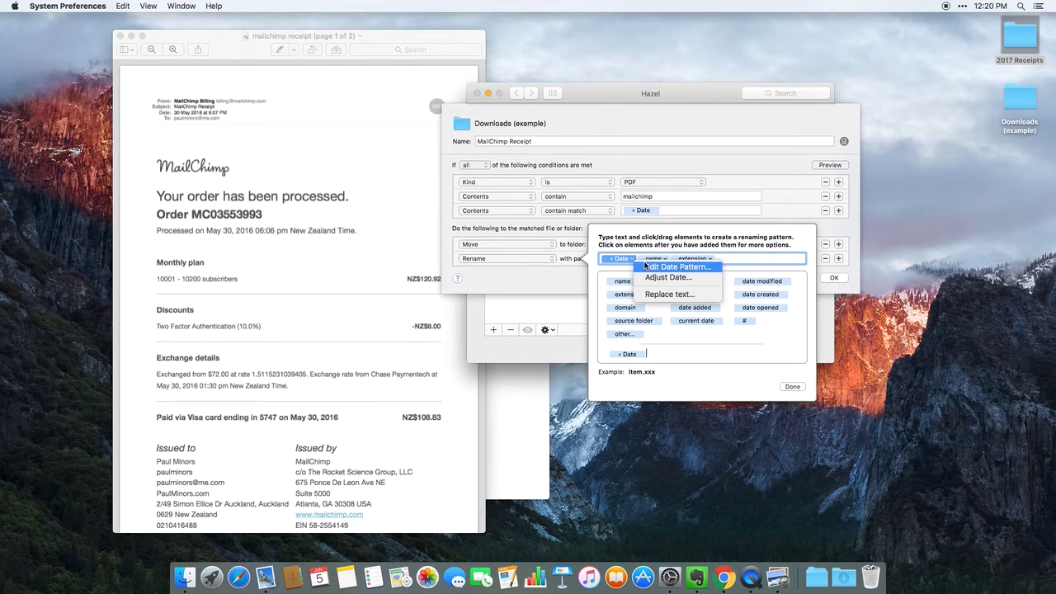
pyautogui.click(646, 265)
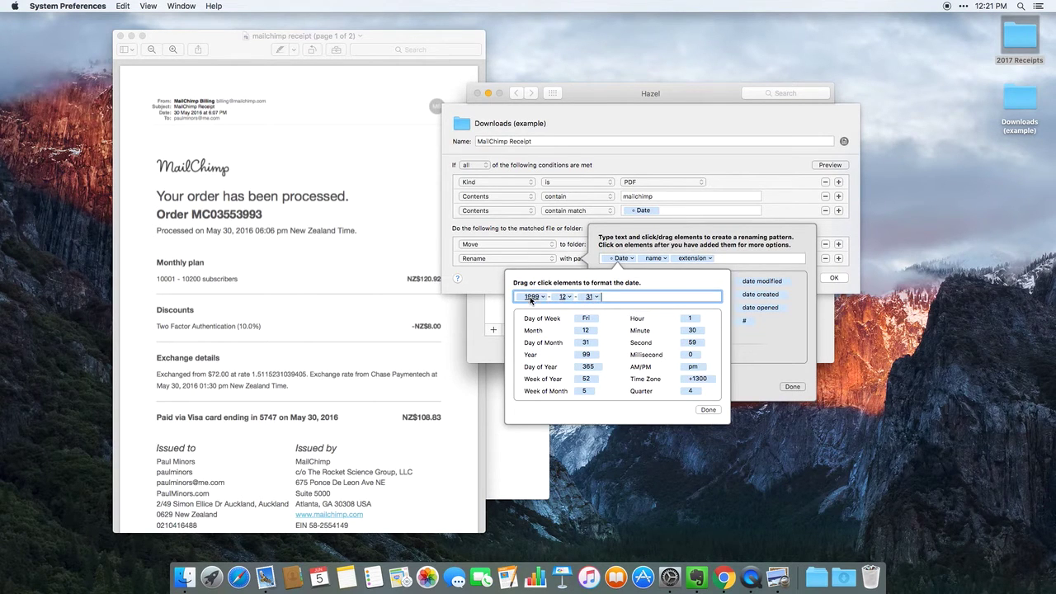
pyautogui.click(596, 299)
pyautogui.click(702, 411)
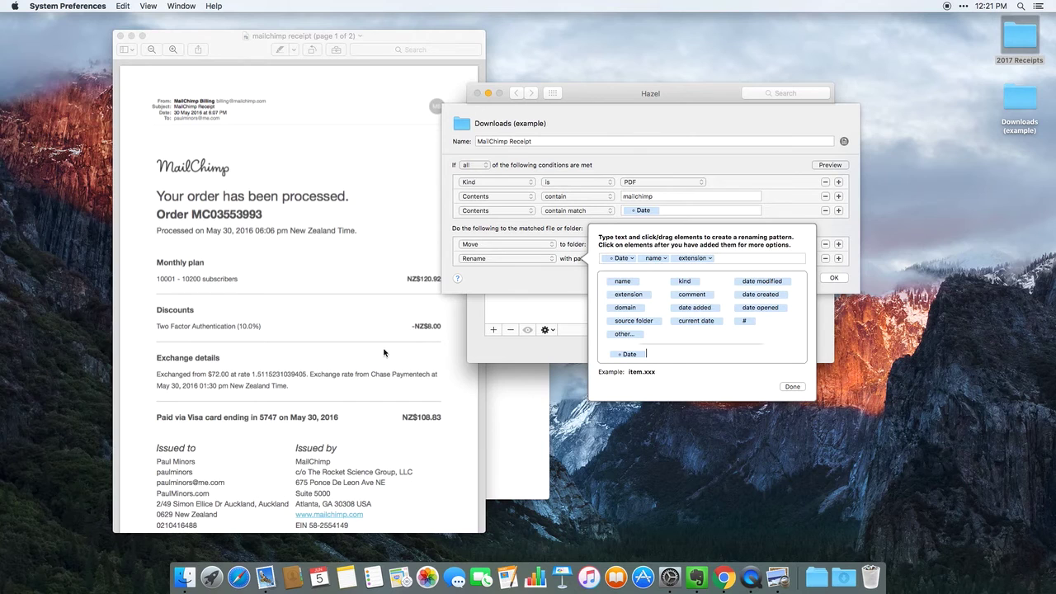
# Replace the name element in the rename pattern with the text MailChimp, before the extension, and finish the pattern
pyautogui.click(679, 258)
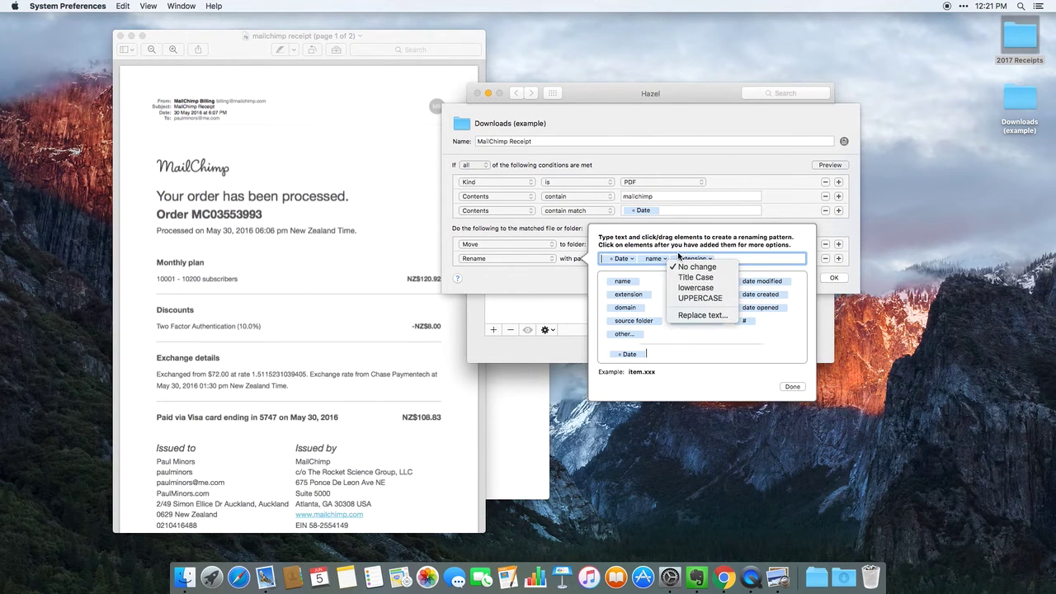
pyautogui.press('Down')
pyautogui.press('Return')
pyautogui.press('BackSpace')
pyautogui.write('MailChimp')
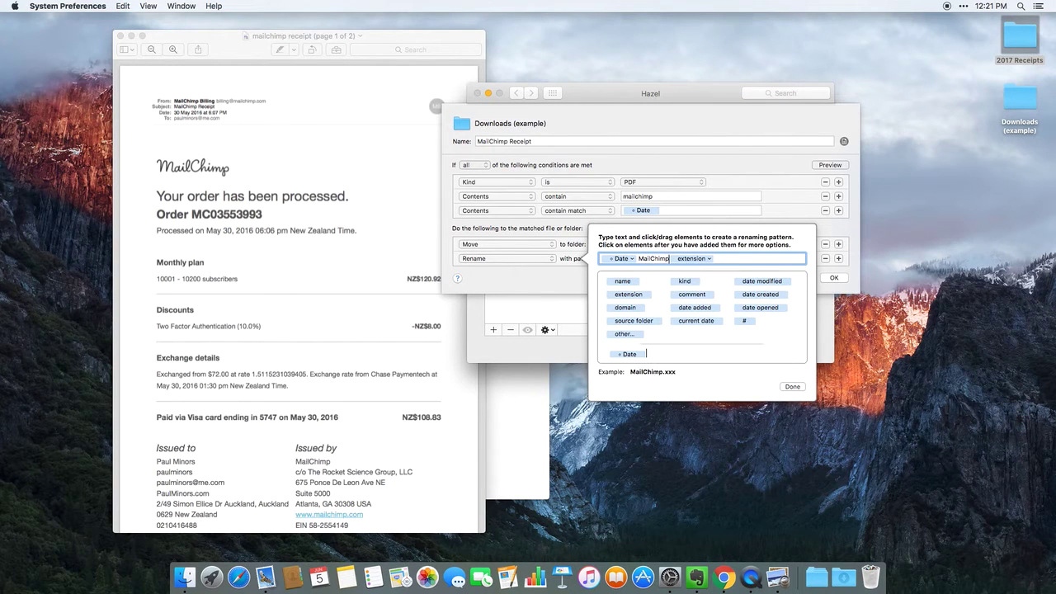
pyautogui.click(793, 387)
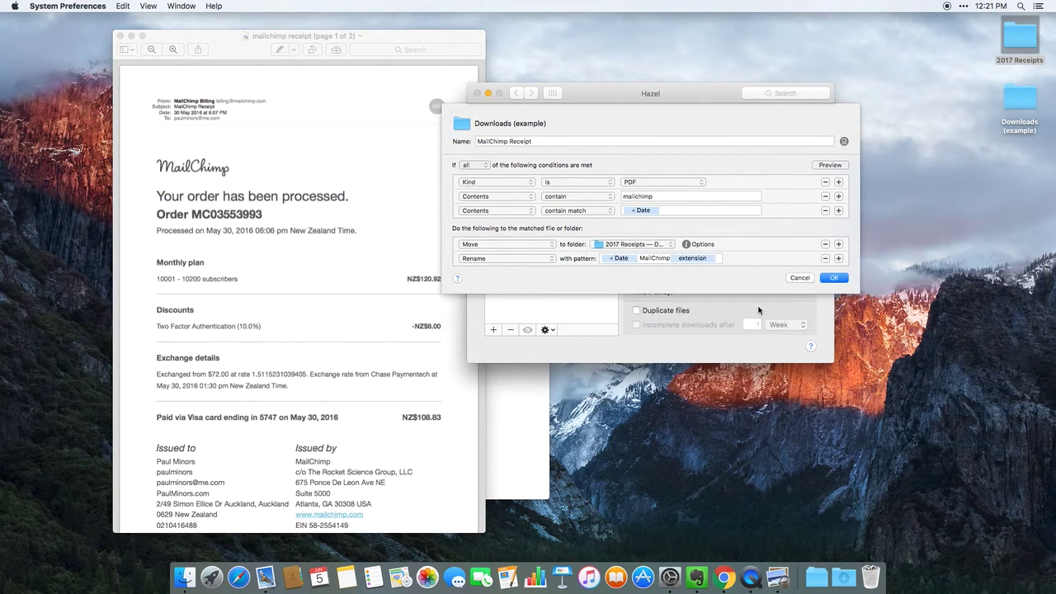
# Preview the rule against the mailchimp receipt file and examine the match details of all three conditions
pyautogui.click(828, 165)
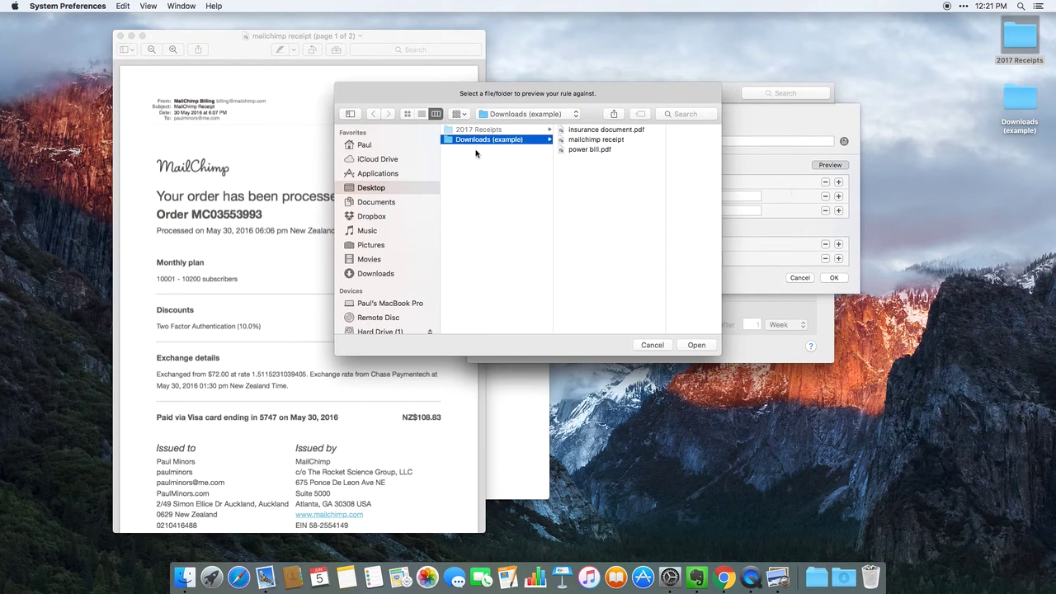
pyautogui.click(581, 142)
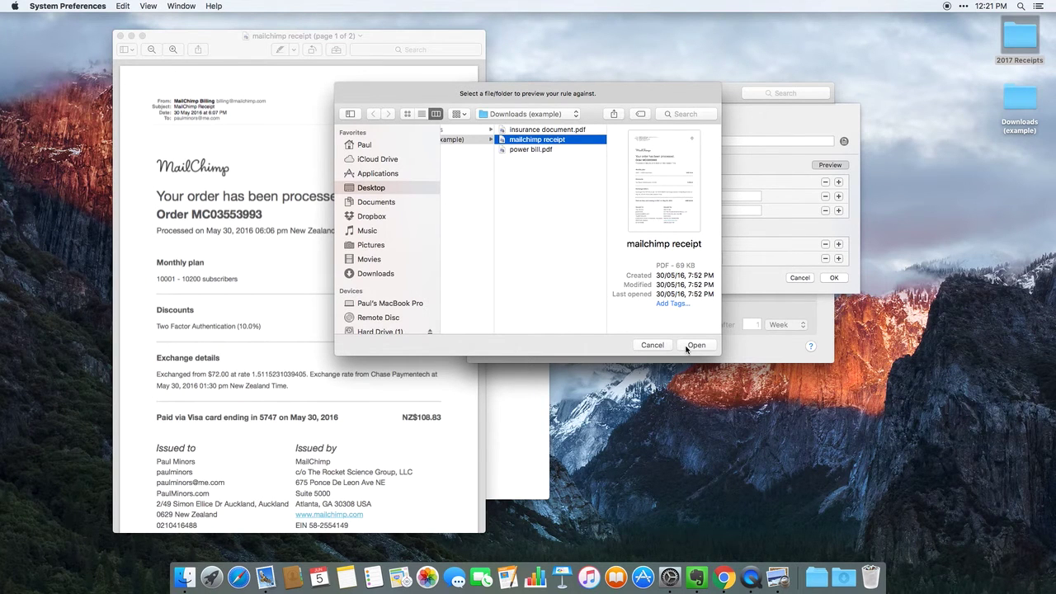
pyautogui.click(696, 345)
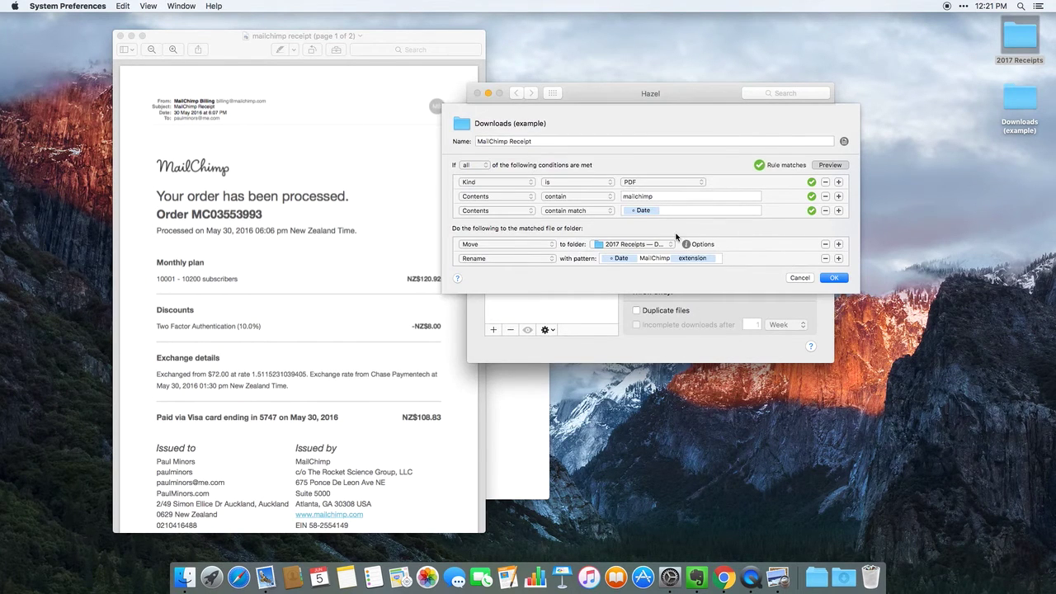
pyautogui.click(812, 183)
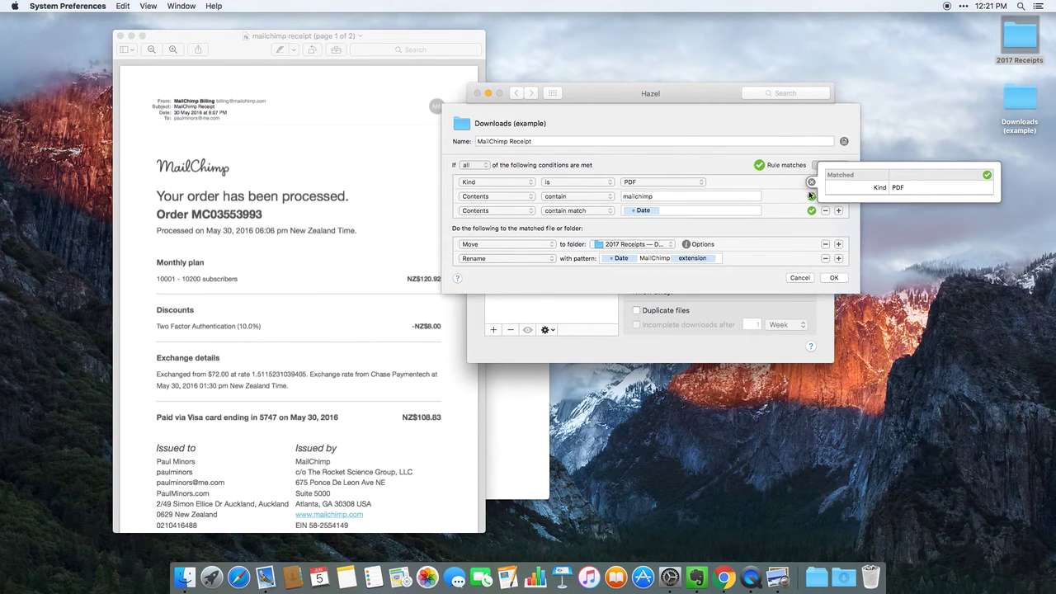
pyautogui.click(812, 196)
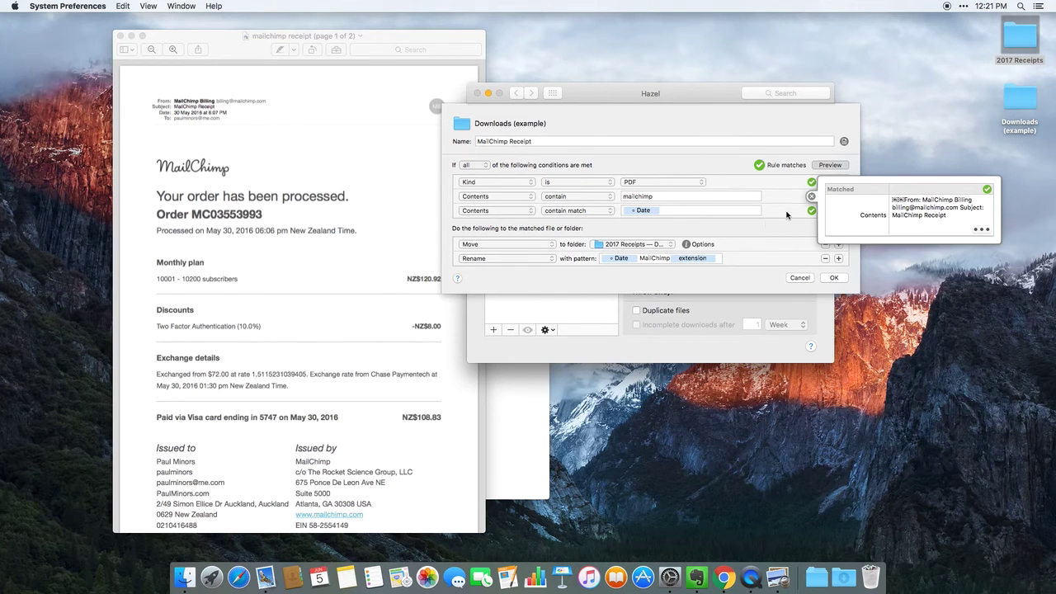
pyautogui.click(811, 210)
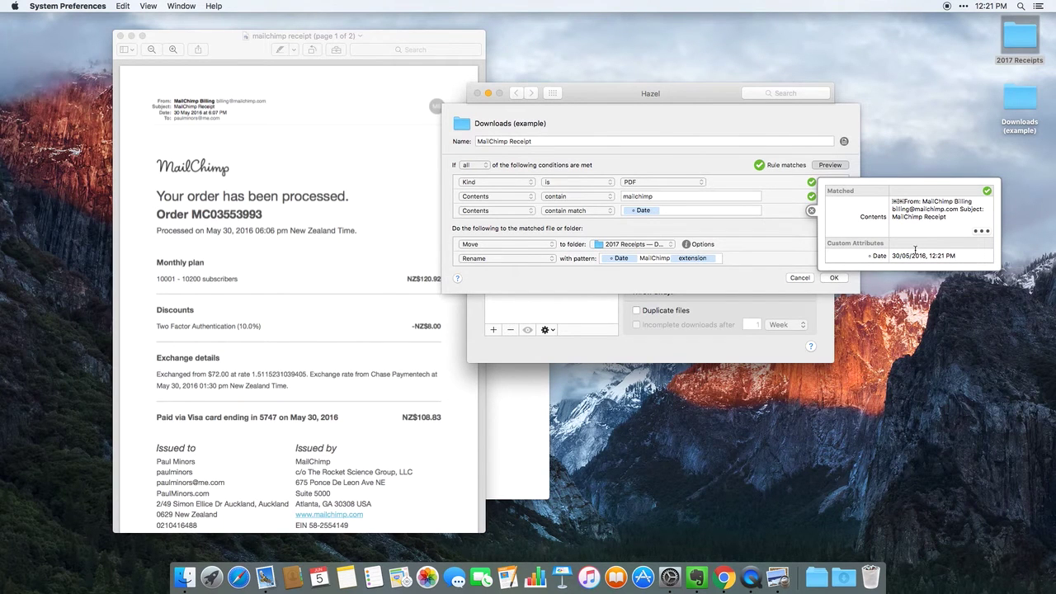
pyautogui.click(813, 264)
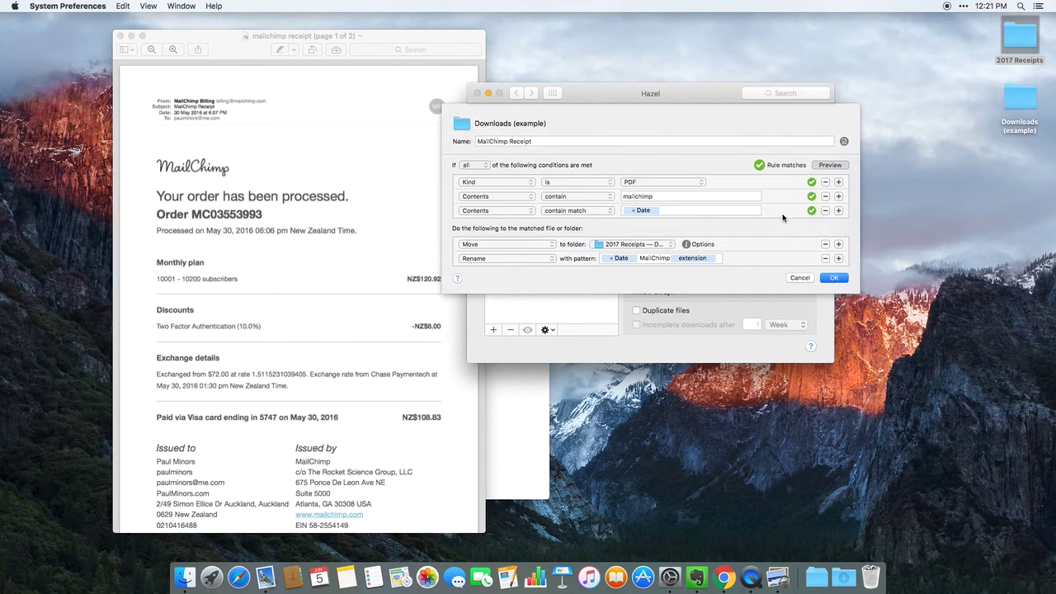
# Save the MailChimp Receipt rule and close the open receipt to return to the Downloads (example) folder window
pyautogui.click(832, 278)
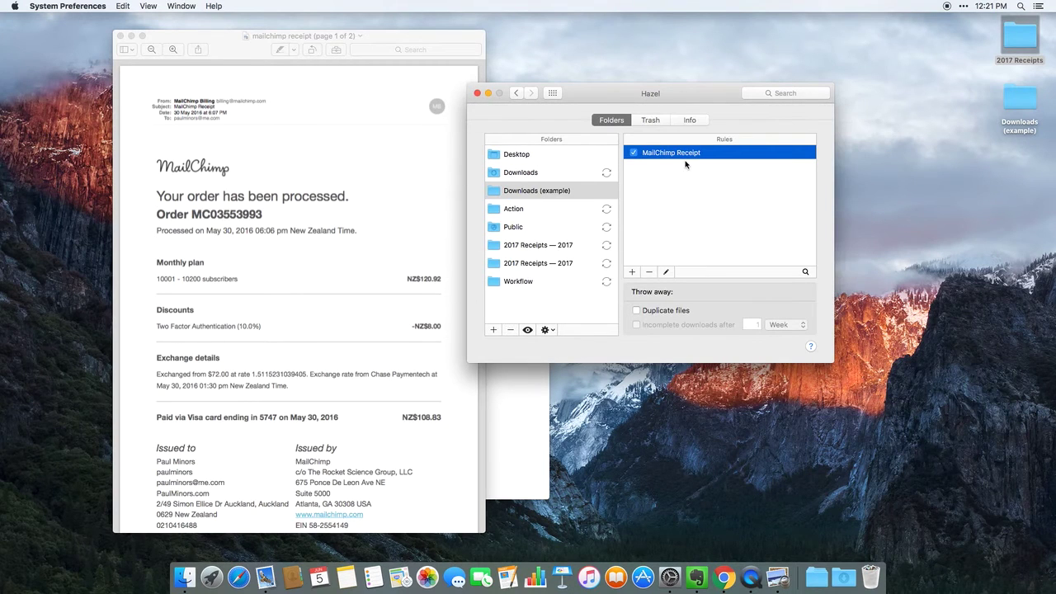
pyautogui.click(390, 234)
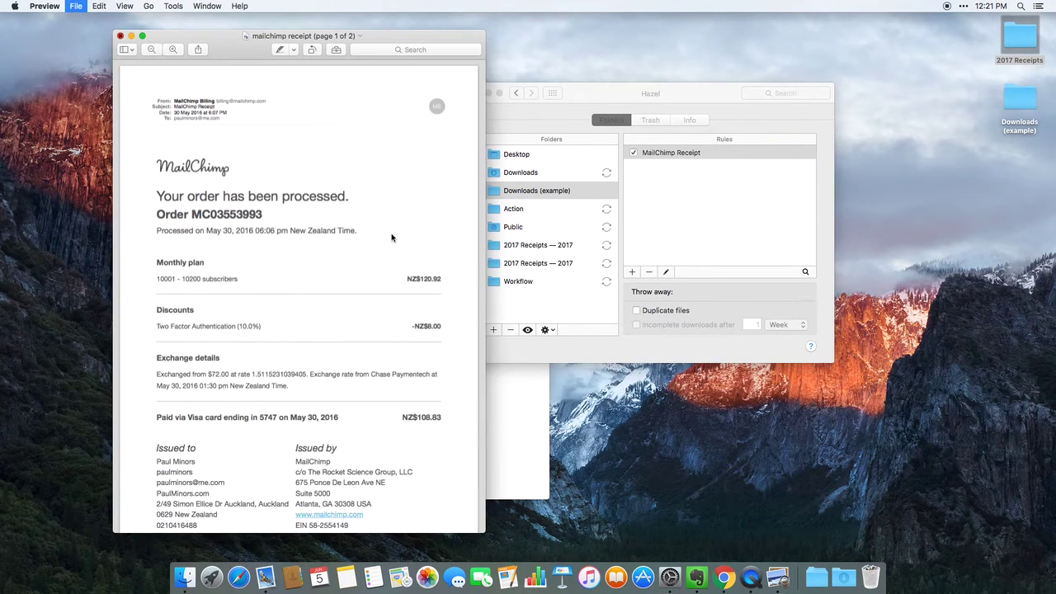
pyautogui.press('cmd+w')
pyautogui.click(422, 236)
pyautogui.moveTo(427, 211); pyautogui.dragTo(429, 144)
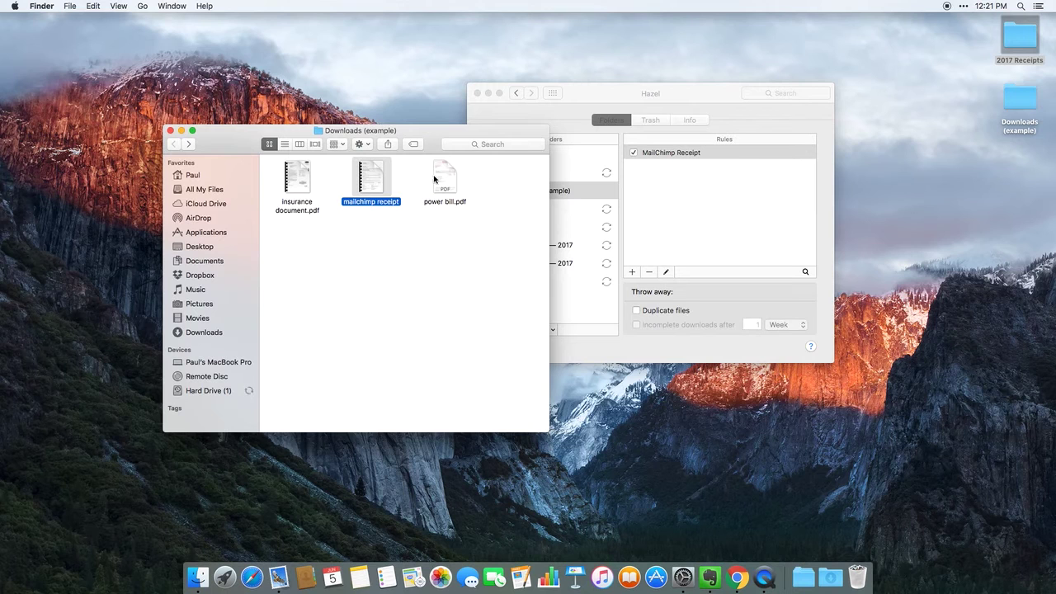
# Run Hazel's rules on the Downloads (example) folder
pyautogui.click(963, 6)
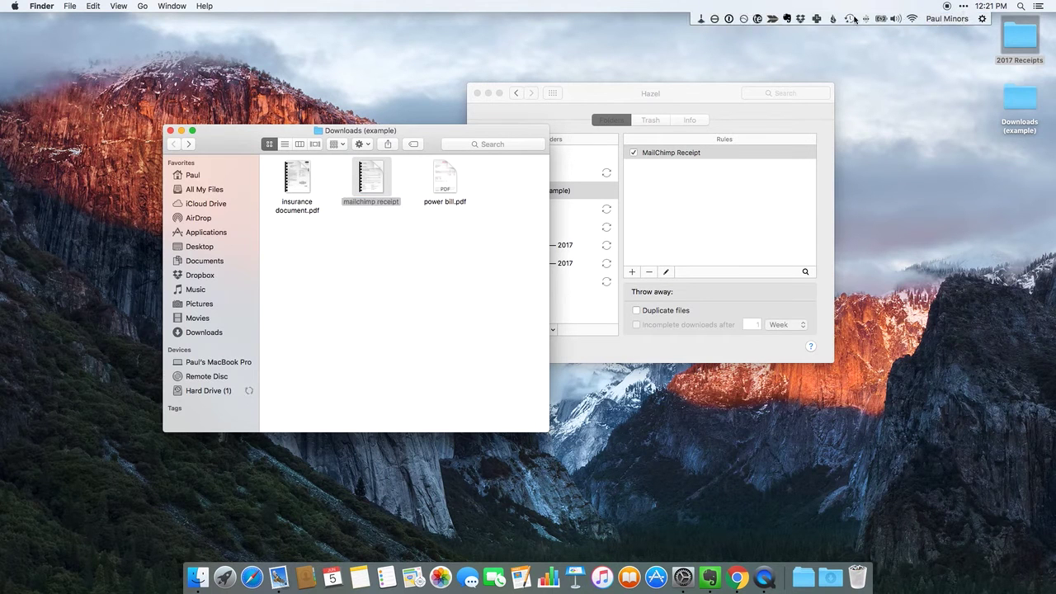
pyautogui.click(702, 20)
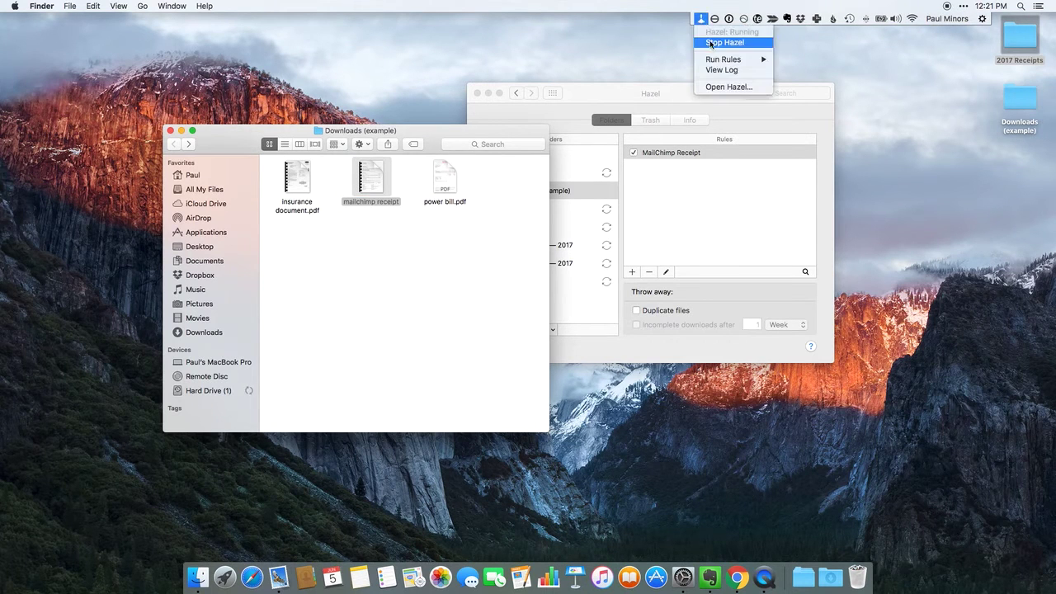
pyautogui.moveTo(726, 60)
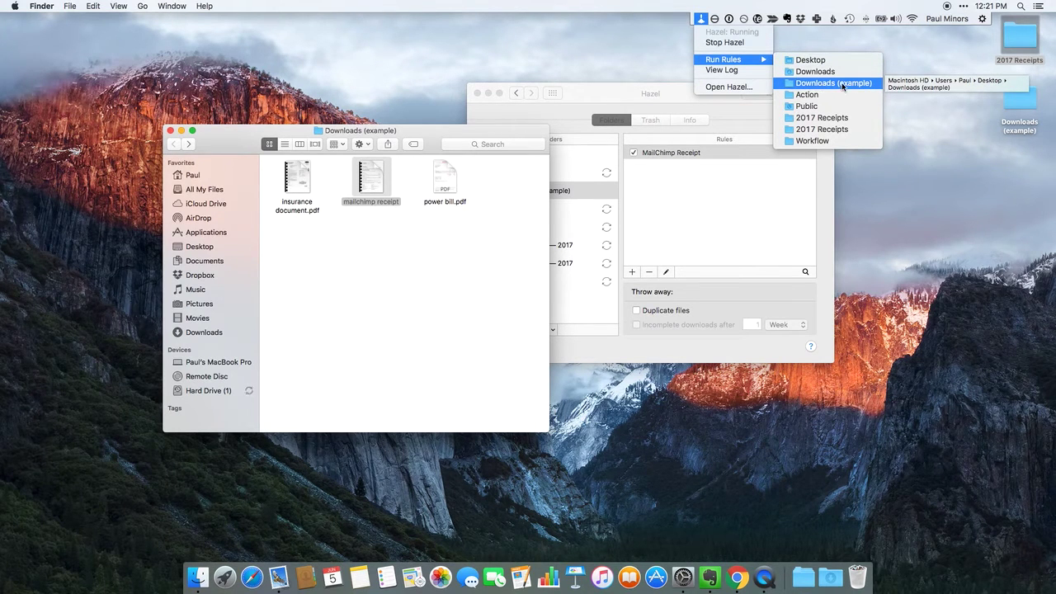
pyautogui.click(843, 86)
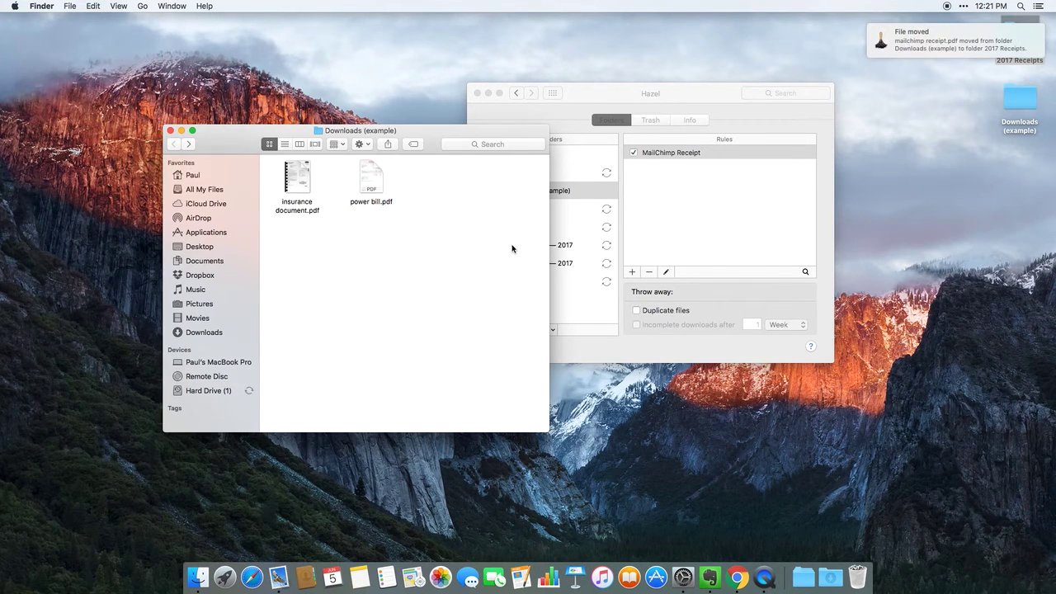
# Open the 2017 Receipts folder and check the moved and renamed MailChimp file with a quick preview
pyautogui.click(1019, 100)
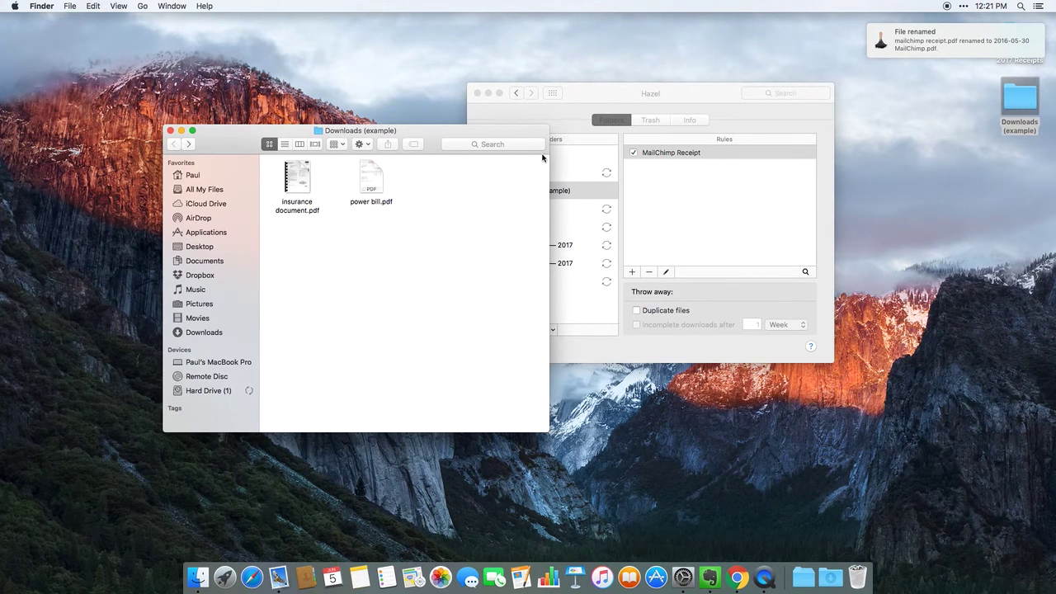
pyautogui.doubleClick(1023, 62)
pyautogui.moveTo(453, 259); pyautogui.dragTo(520, 174)
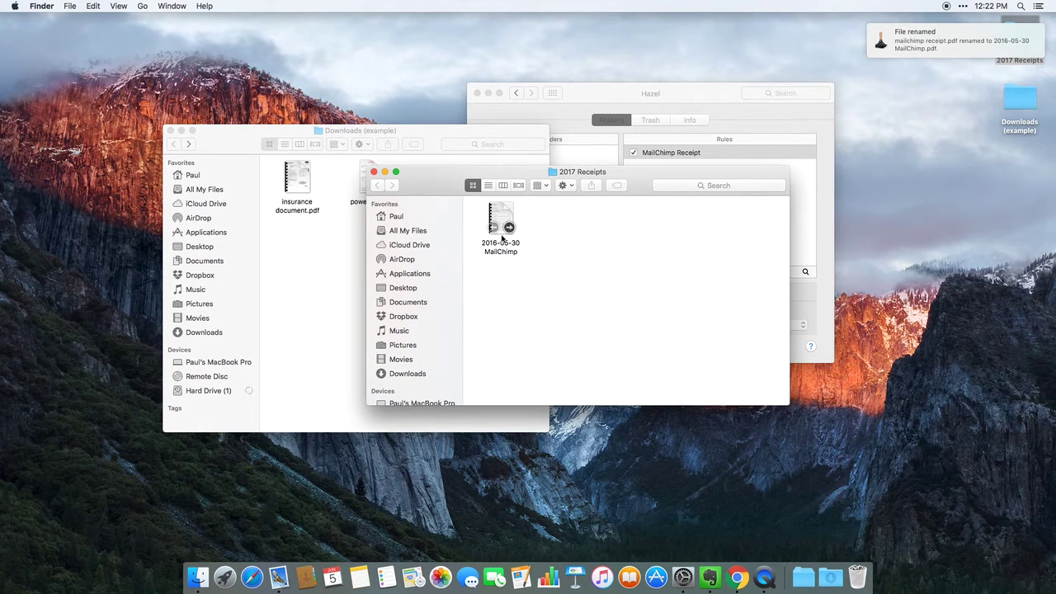
pyautogui.click(502, 236)
pyautogui.moveTo(504, 222)
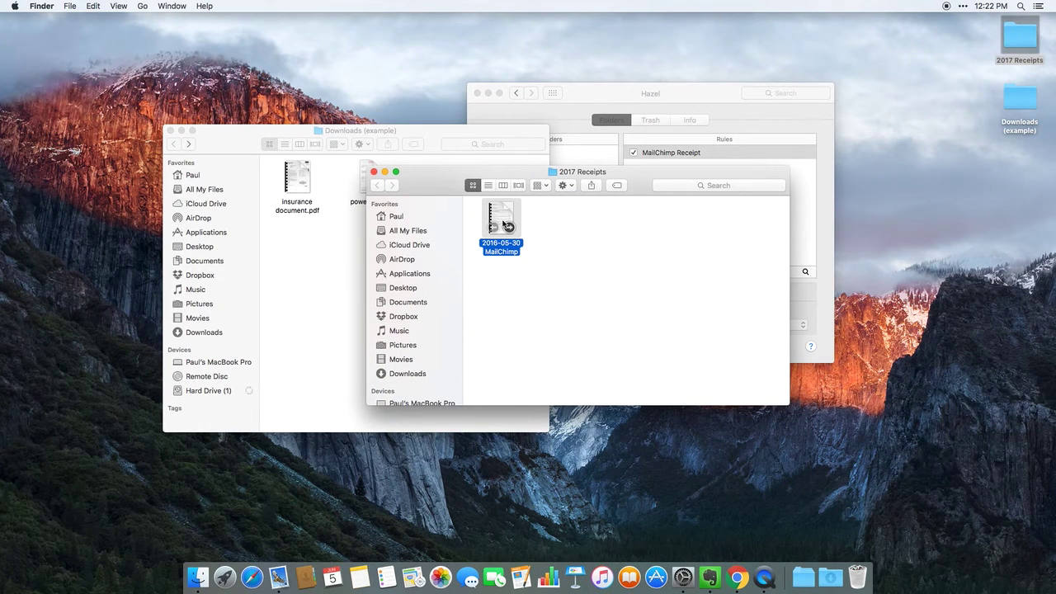
pyautogui.press('space')
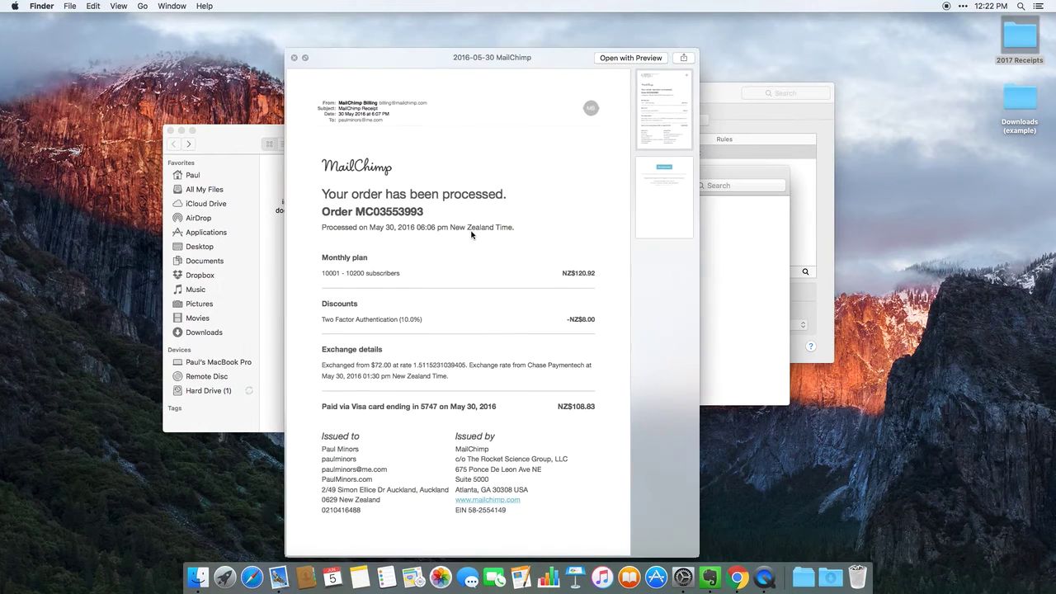
pyautogui.press('space')
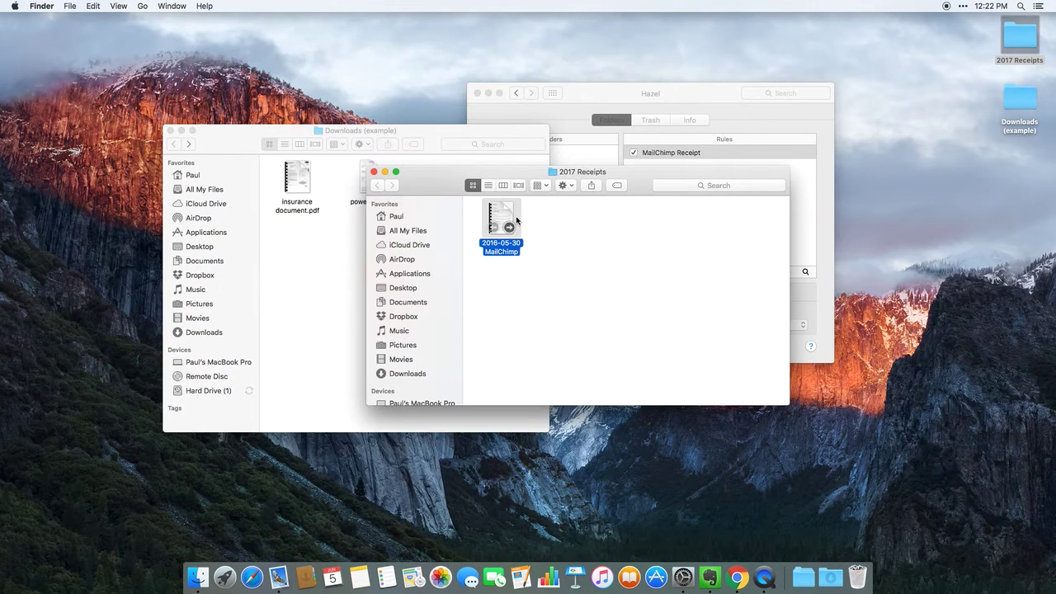
# Make the 2017 Receipts window taller and position it so the files in Downloads (example) are also visible
pyautogui.click(576, 231)
pyautogui.moveTo(587, 174); pyautogui.dragTo(599, 106)
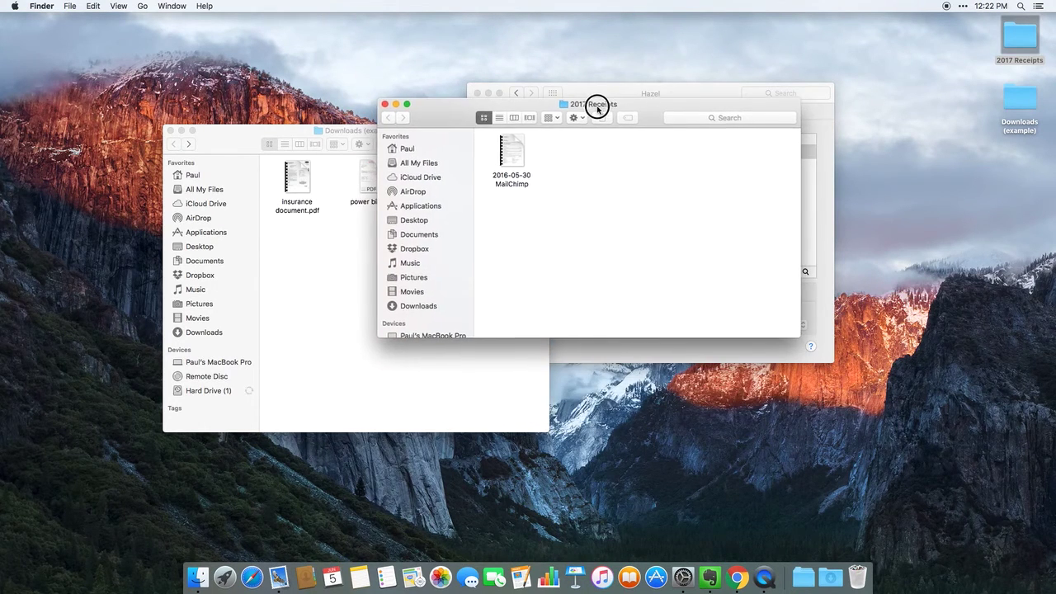
pyautogui.moveTo(801, 337); pyautogui.dragTo(773, 407)
pyautogui.moveTo(642, 124); pyautogui.dragTo(637, 241)
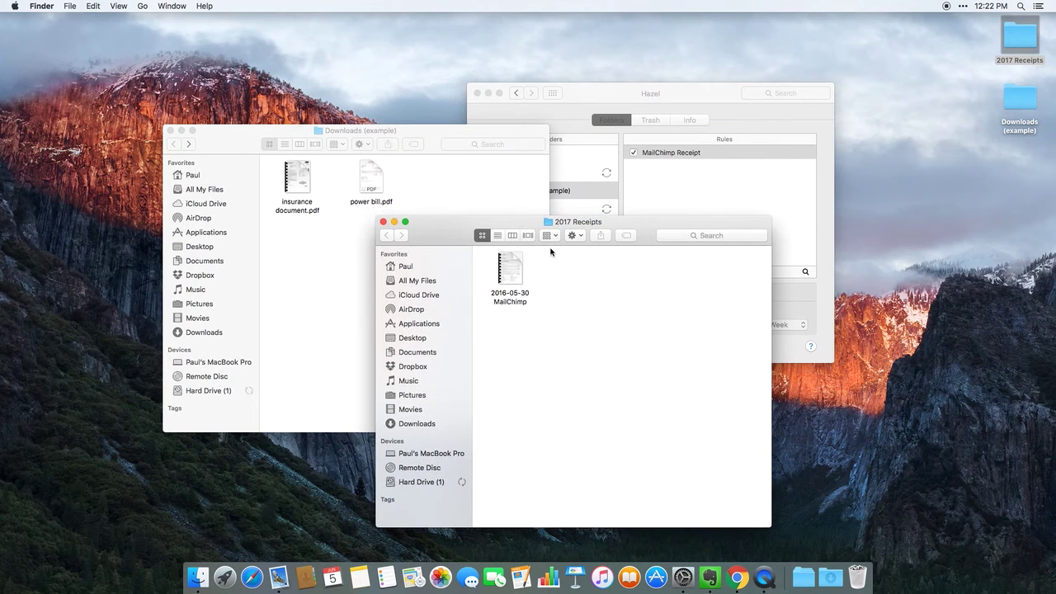
pyautogui.click(518, 272)
pyautogui.moveTo(517, 272)
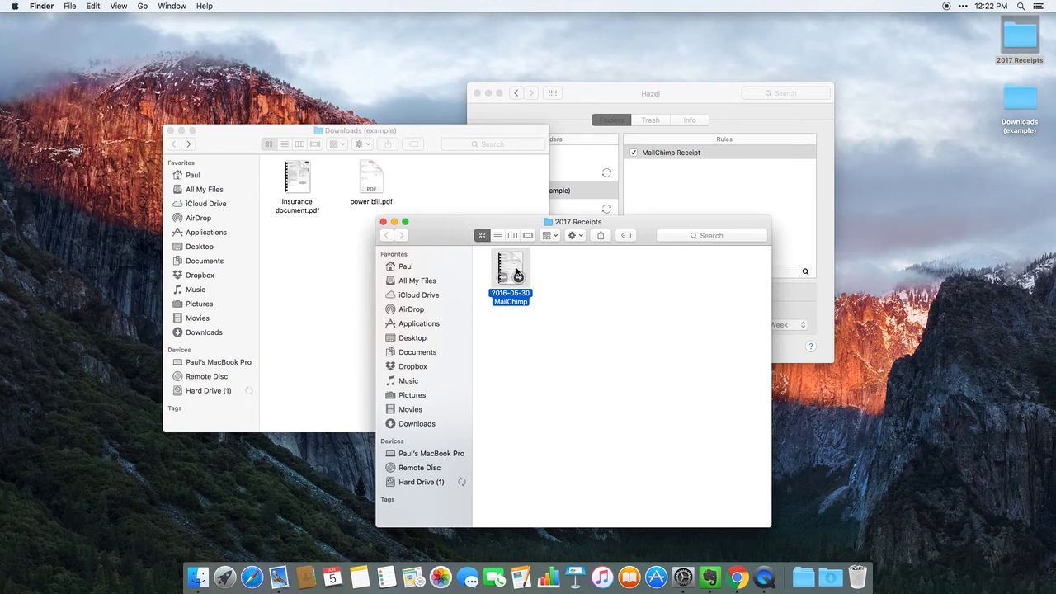
pyautogui.moveTo(513, 221); pyautogui.dragTo(545, 196)
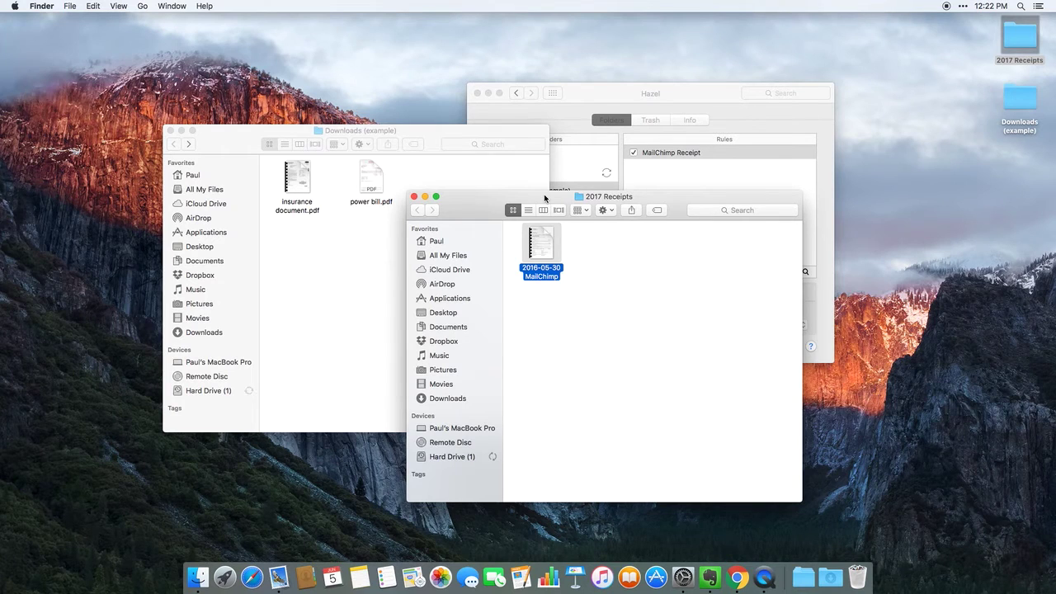
pyautogui.moveTo(549, 199); pyautogui.dragTo(559, 194)
pyautogui.moveTo(555, 248)
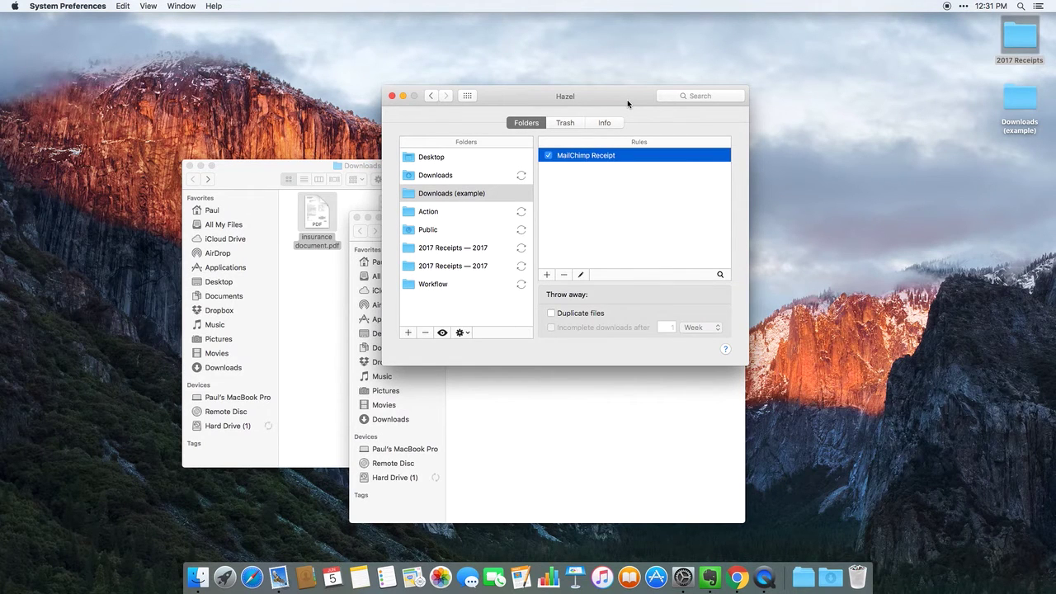
# Bring the Downloads (example) folder window in front of the Hazel window and open insurance document.pdf
pyautogui.moveTo(642, 104)
pyautogui.mouseDown()
pyautogui.moveTo(633, 96)
pyautogui.moveTo(648, 96)
pyautogui.moveTo(639, 98)
pyautogui.mouseUp()
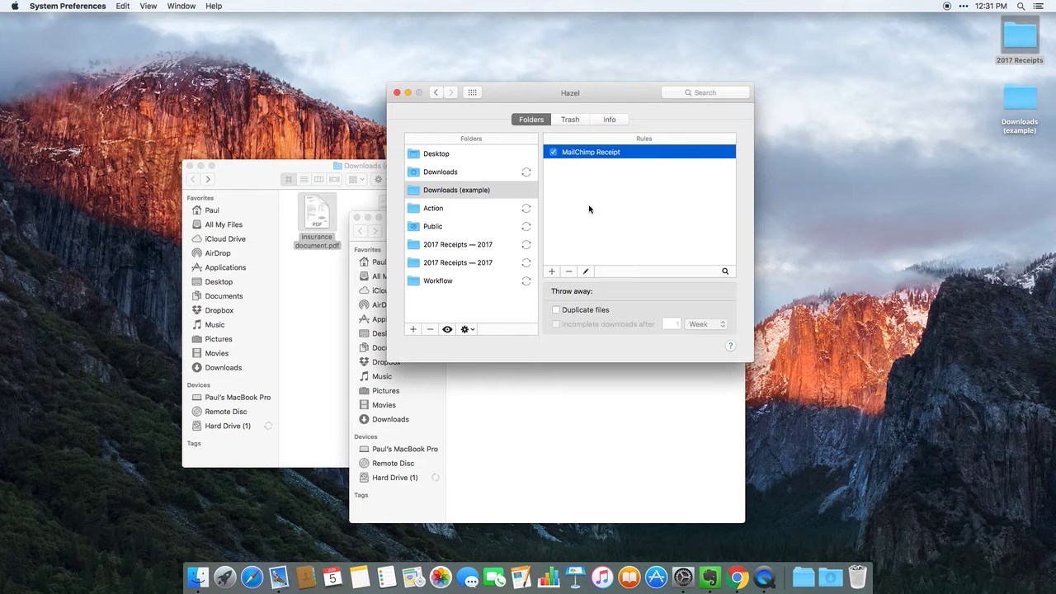
pyautogui.moveTo(600, 90)
pyautogui.mouseDown()
pyautogui.moveTo(590, 93)
pyautogui.moveTo(608, 89)
pyautogui.mouseUp()
pyautogui.click(321, 220)
pyautogui.moveTo(361, 165); pyautogui.dragTo(360, 160)
pyautogui.click(316, 204)
pyautogui.doubleClick(316, 204)
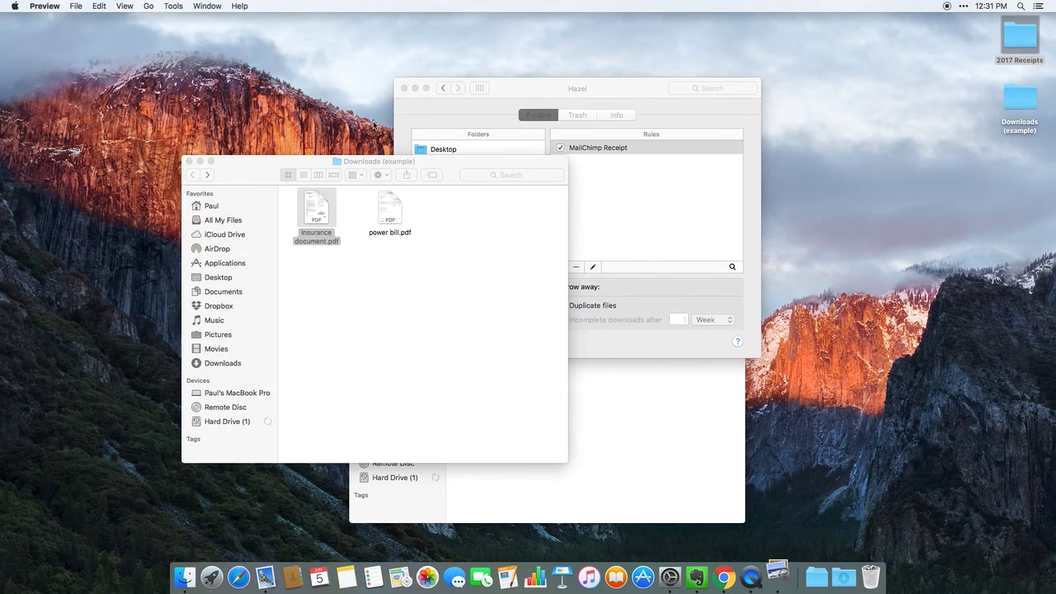
# Read through insurance document.pdf, search its text for the policyholder's surname, and quit the PDF viewer
pyautogui.moveTo(355, 42); pyautogui.dragTo(387, 44)
pyautogui.scroll(-3, 438, 301)
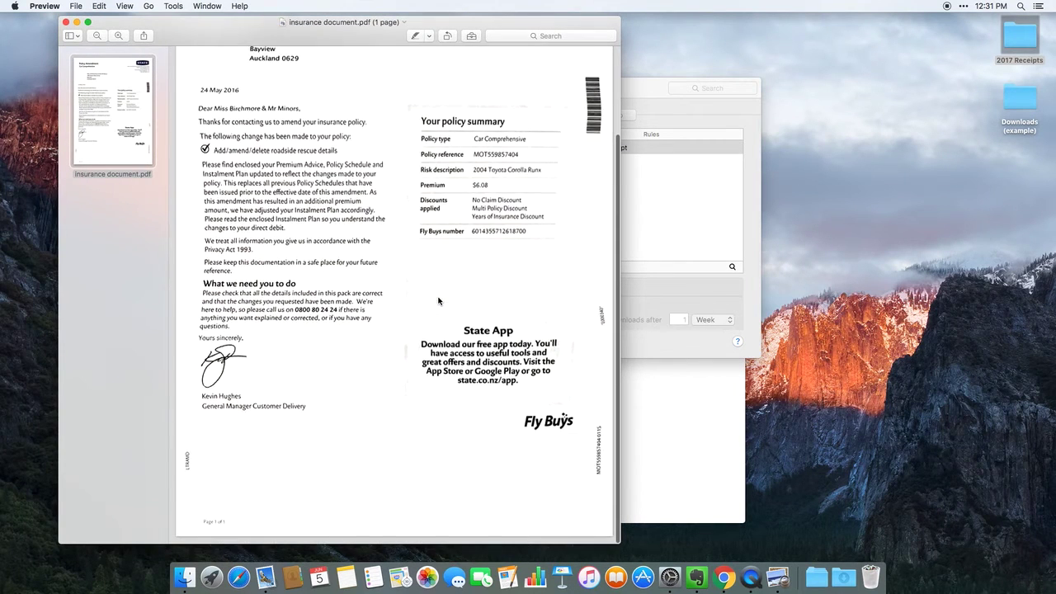
pyautogui.scroll(5, 395, 109)
pyautogui.click(506, 36)
pyautogui.write('minors')
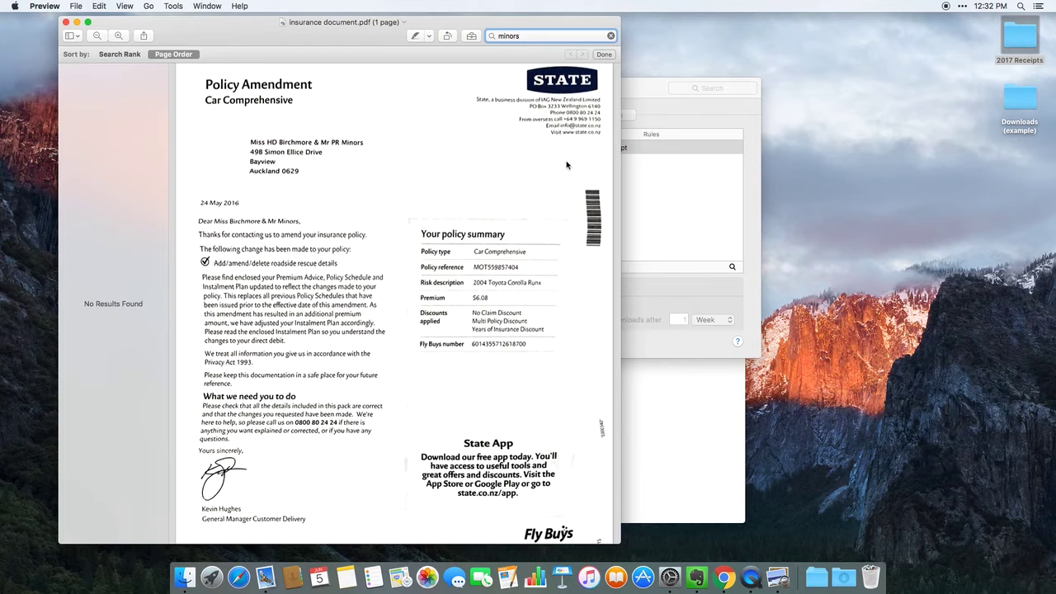
pyautogui.click(612, 37)
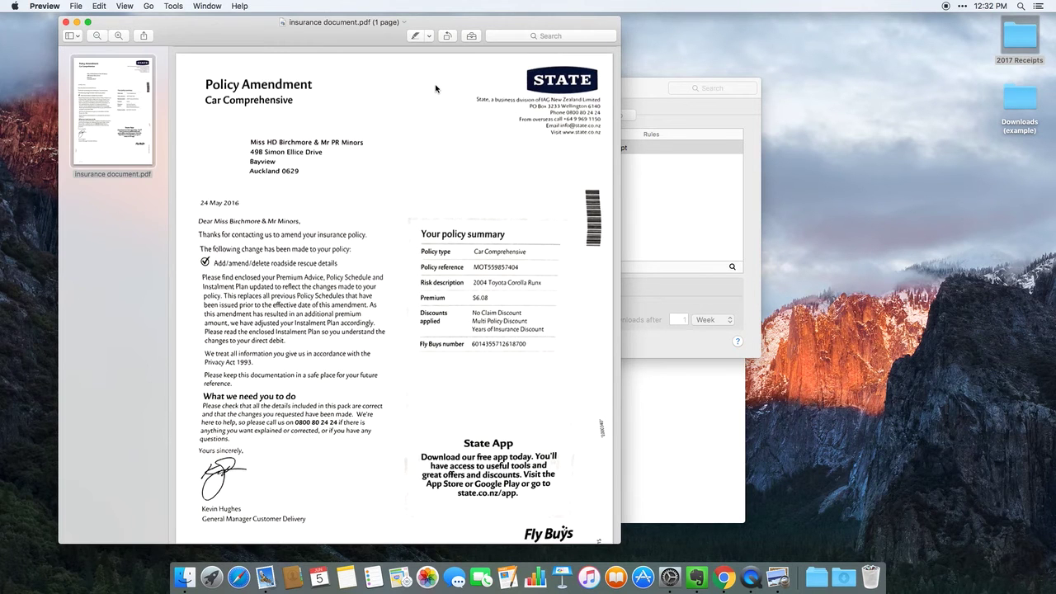
pyautogui.press('cmd+q')
# Create a new Hazel rule named "OCR pdf" for Downloads (example) with the condition Kind is PDF
pyautogui.click(626, 242)
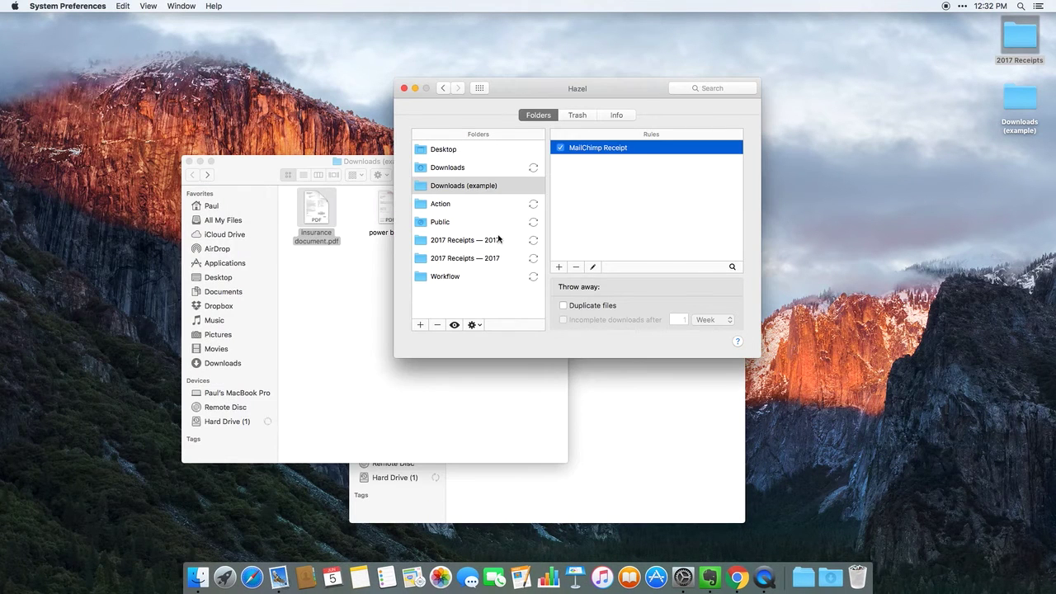
pyautogui.click(560, 267)
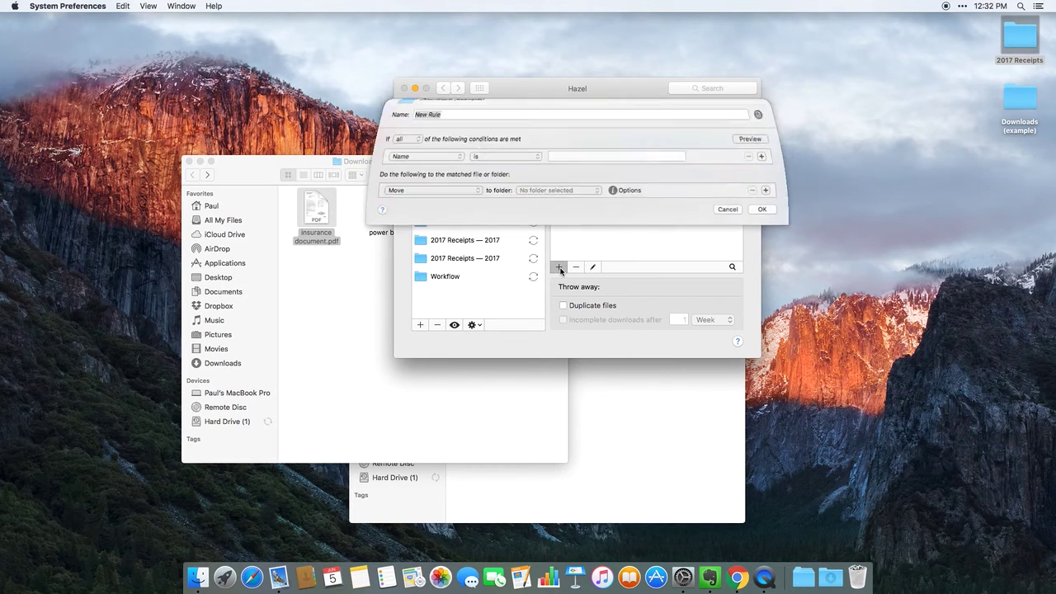
pyautogui.write('OCR pdf')
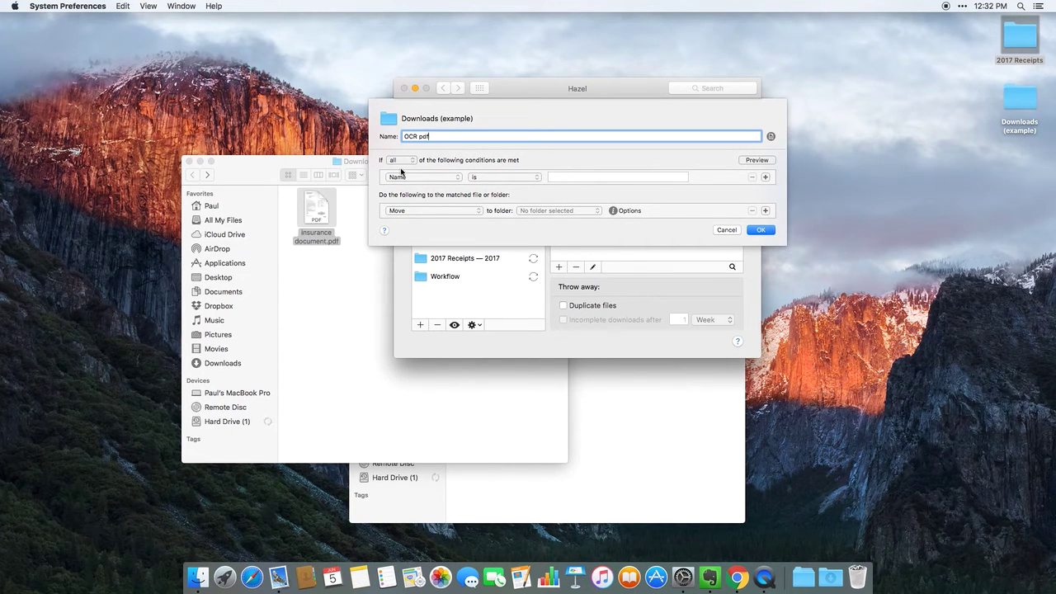
pyautogui.click(410, 178)
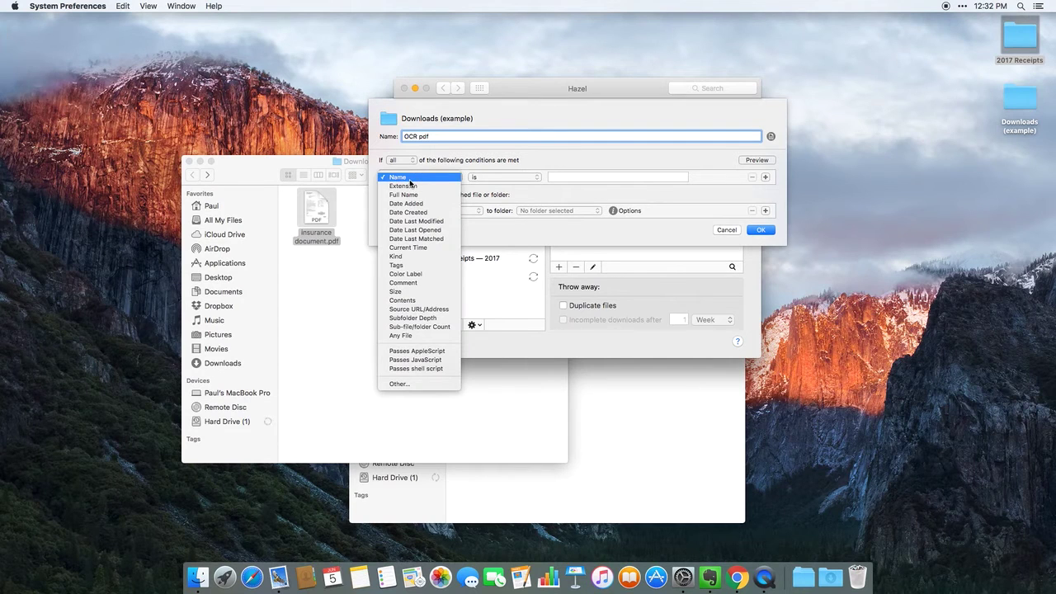
pyautogui.click(415, 256)
pyautogui.click(567, 179)
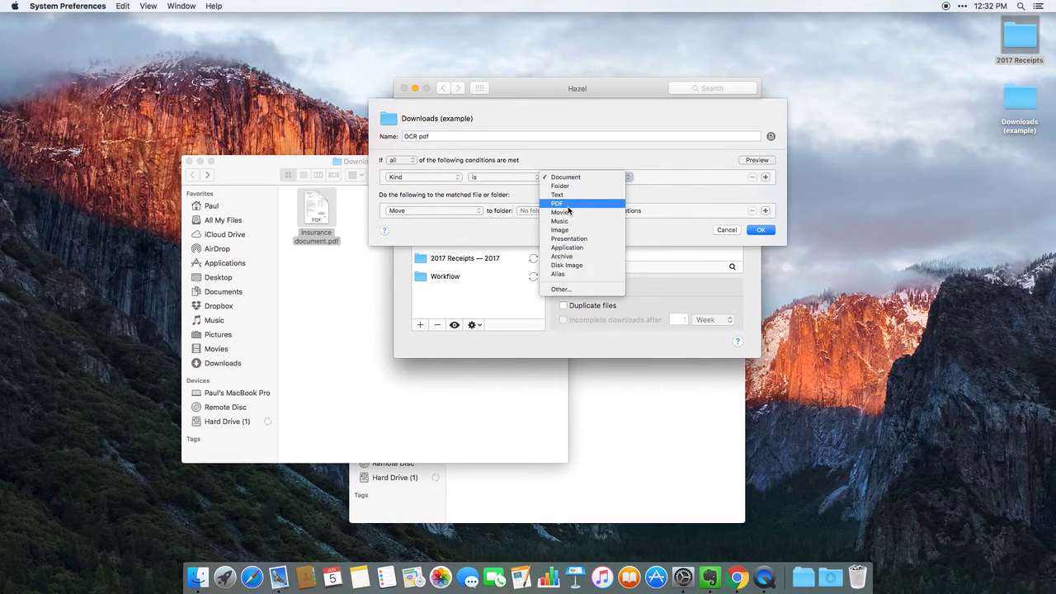
pyautogui.click(569, 205)
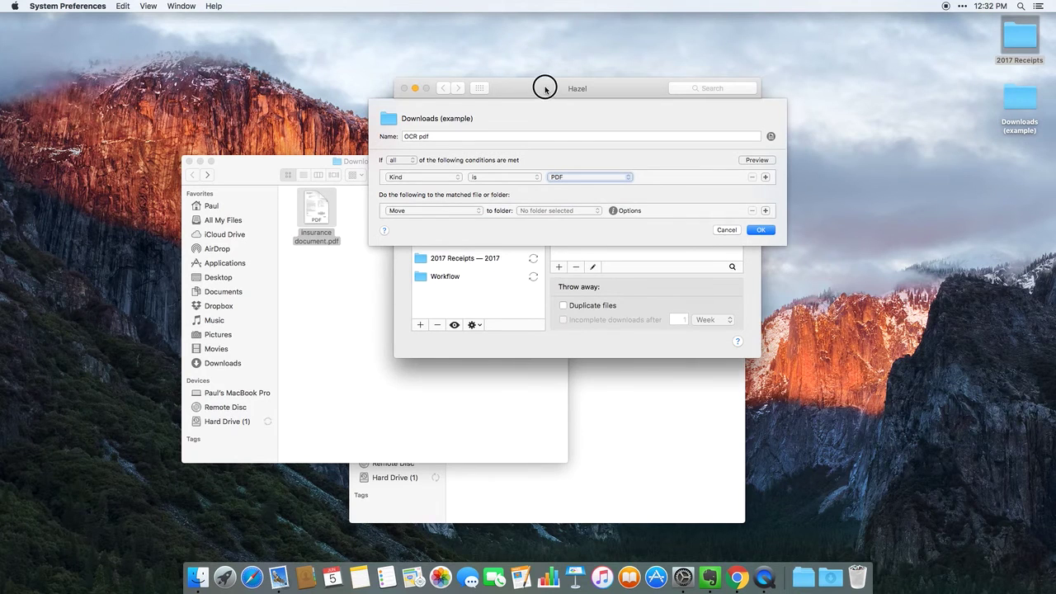
# Add a second condition to the OCR pdf rule requiring the Color Label to be the green OCR label
pyautogui.moveTo(542, 86); pyautogui.dragTo(543, 77)
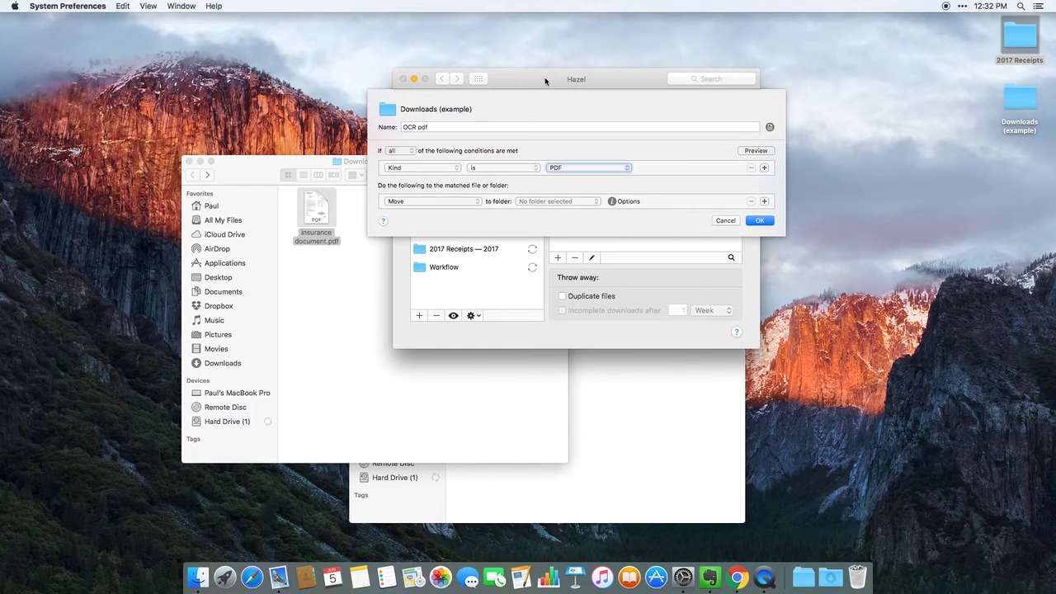
pyautogui.click(765, 169)
pyautogui.click(430, 184)
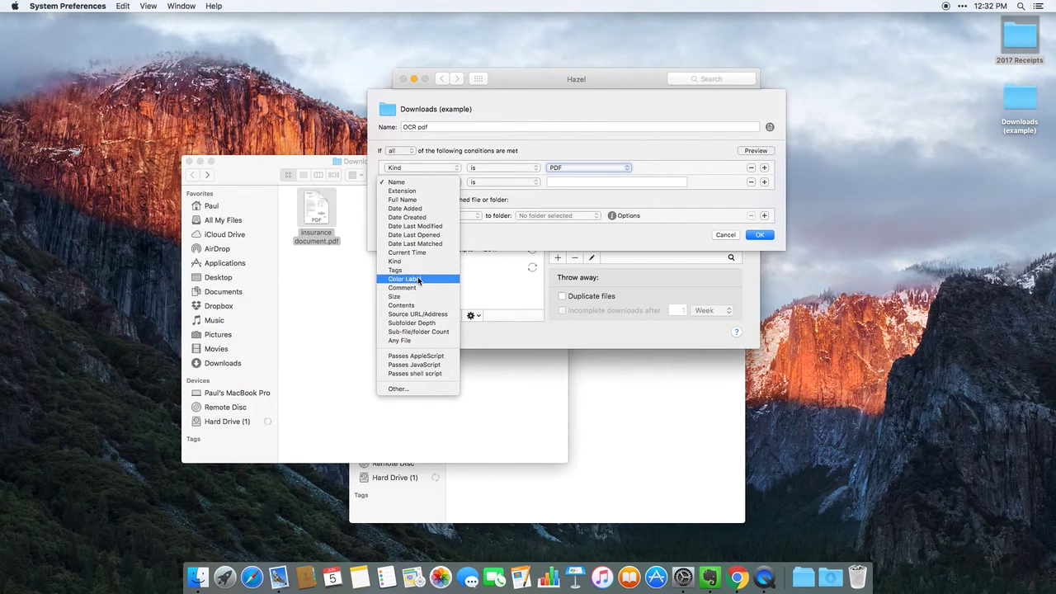
pyautogui.click(420, 281)
pyautogui.click(592, 183)
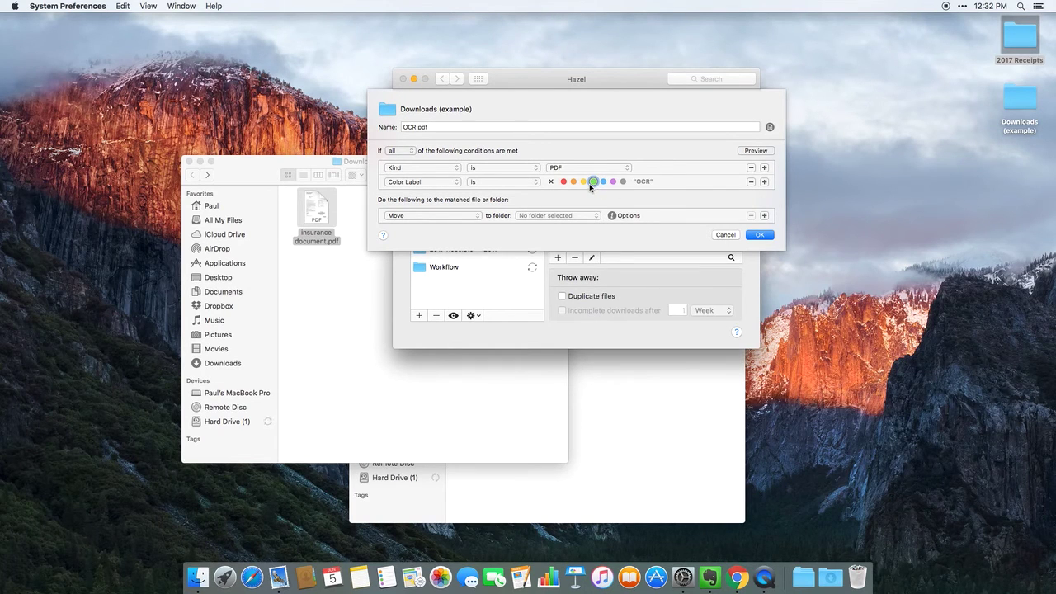
# Set the rule's action to Run AppleScript with an embedded script and open that script for editing
pyautogui.click(450, 217)
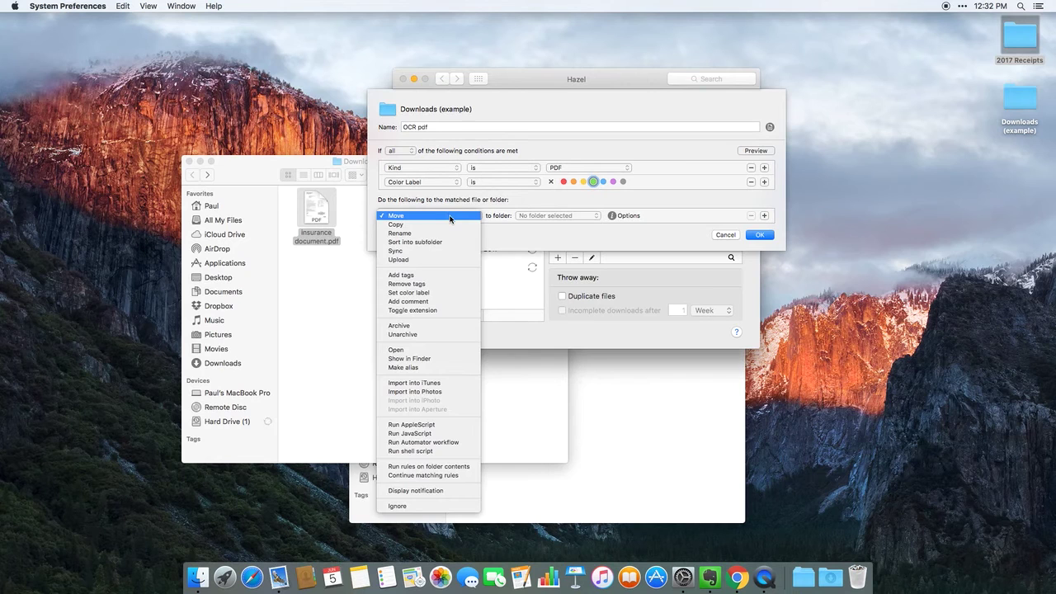
pyautogui.click(437, 424)
pyautogui.click(591, 215)
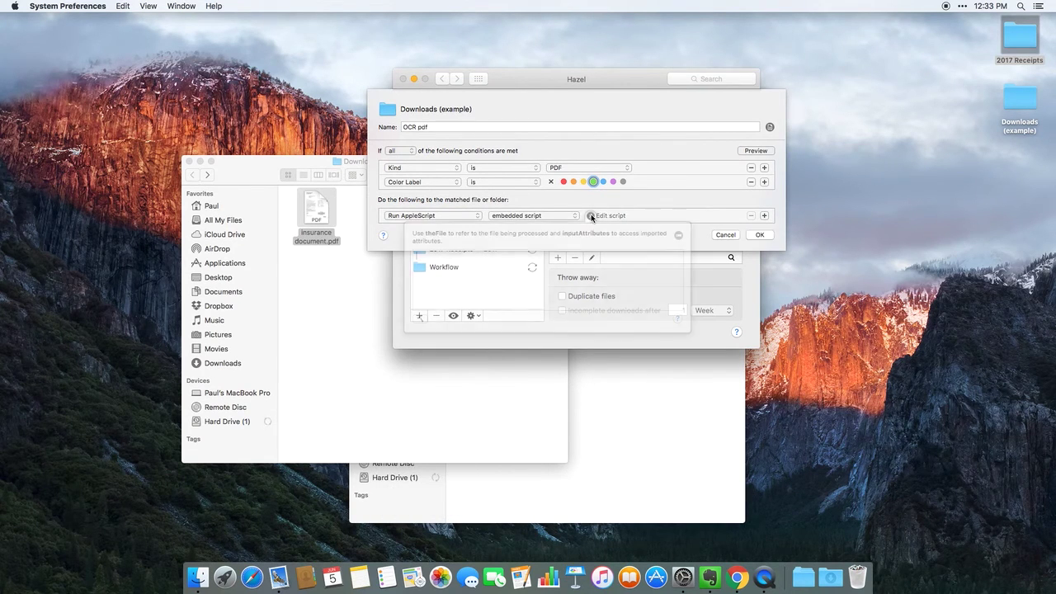
# Copy the PDFpenPro OCR script from the Evernote quick note, paste it into the rule's embedded script and compile it
pyautogui.press('ctrl+super+e')
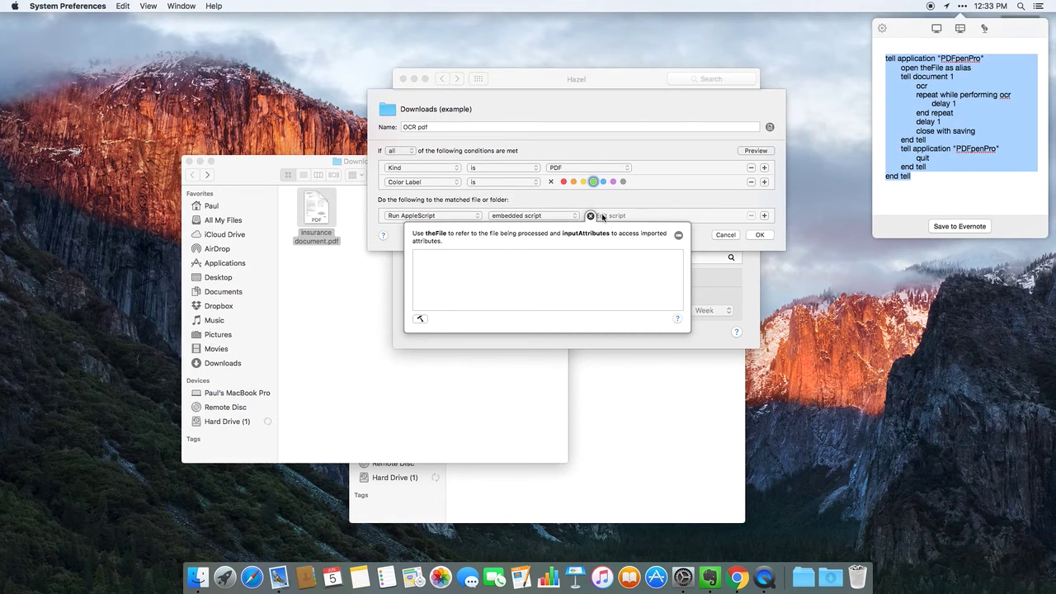
pyautogui.moveTo(921, 181); pyautogui.dragTo(857, 58)
pyautogui.click(931, 103)
pyautogui.click(567, 283)
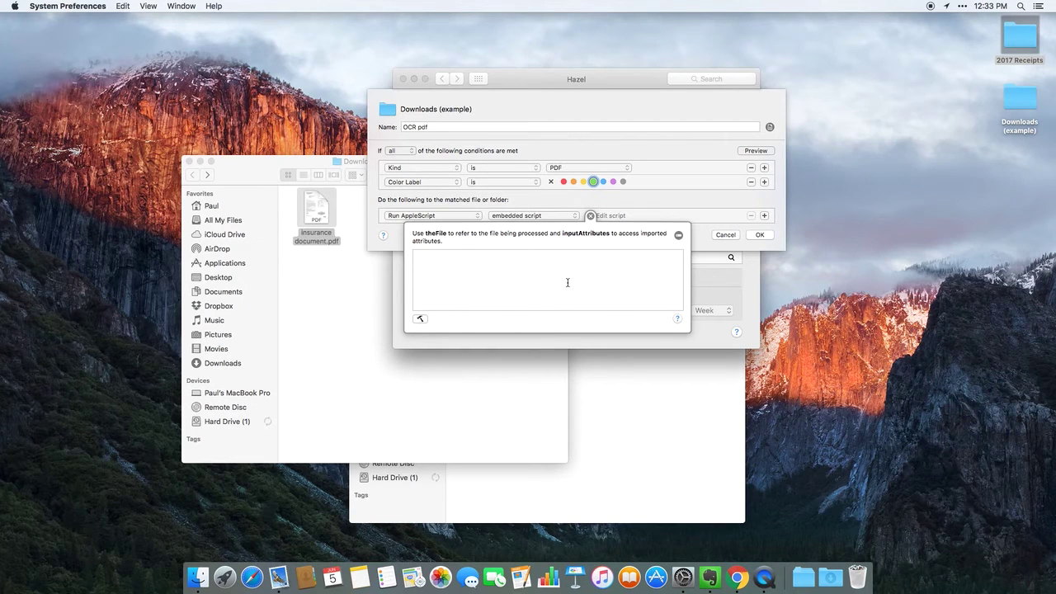
pyautogui.press('super+v')
pyautogui.click(421, 320)
pyautogui.scroll(3, 499, 298)
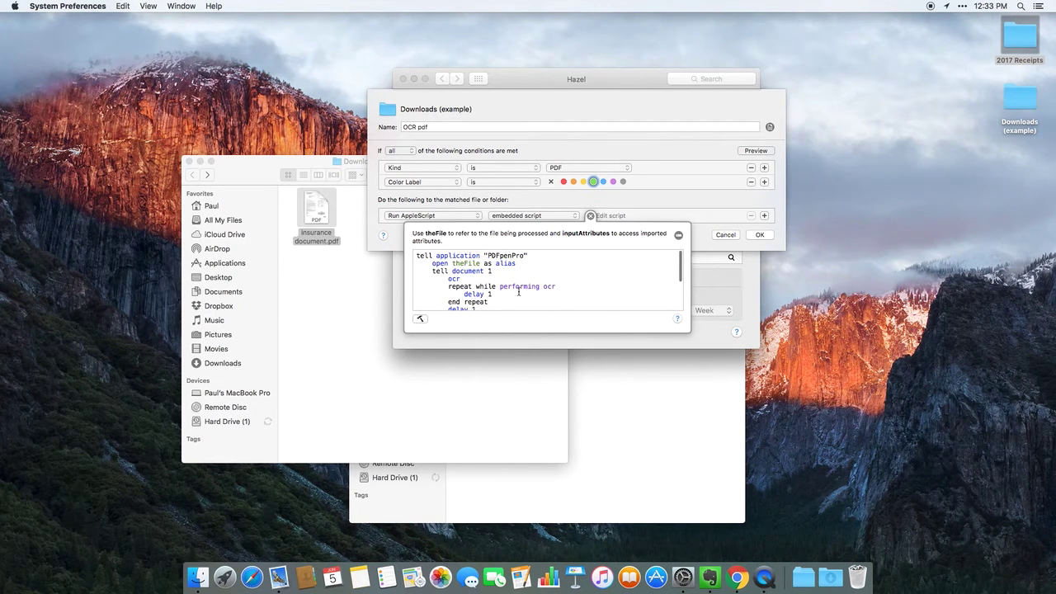
pyautogui.scroll(-5, 513, 272)
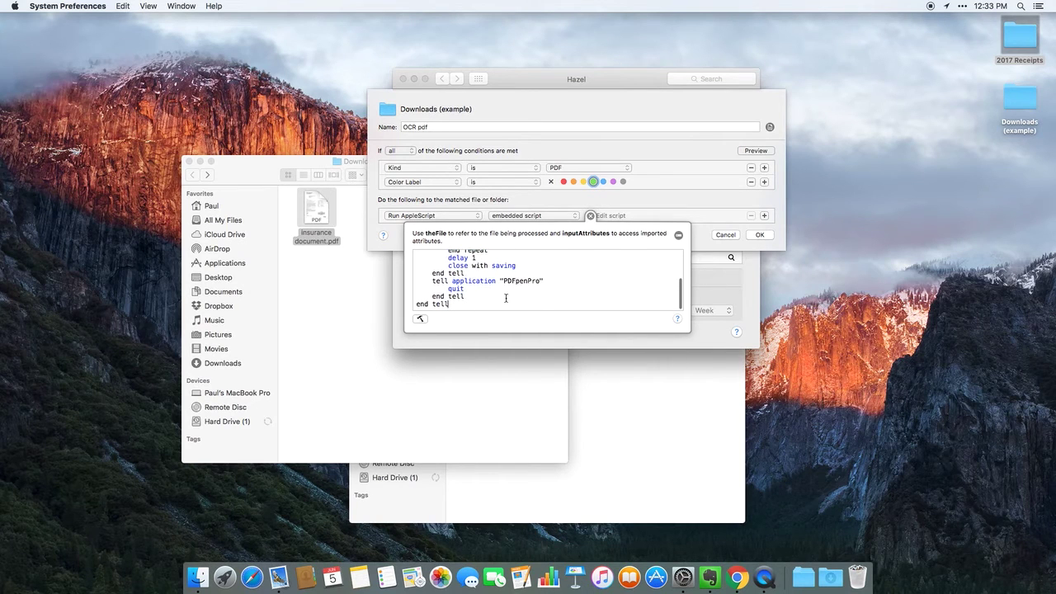
pyautogui.click(657, 220)
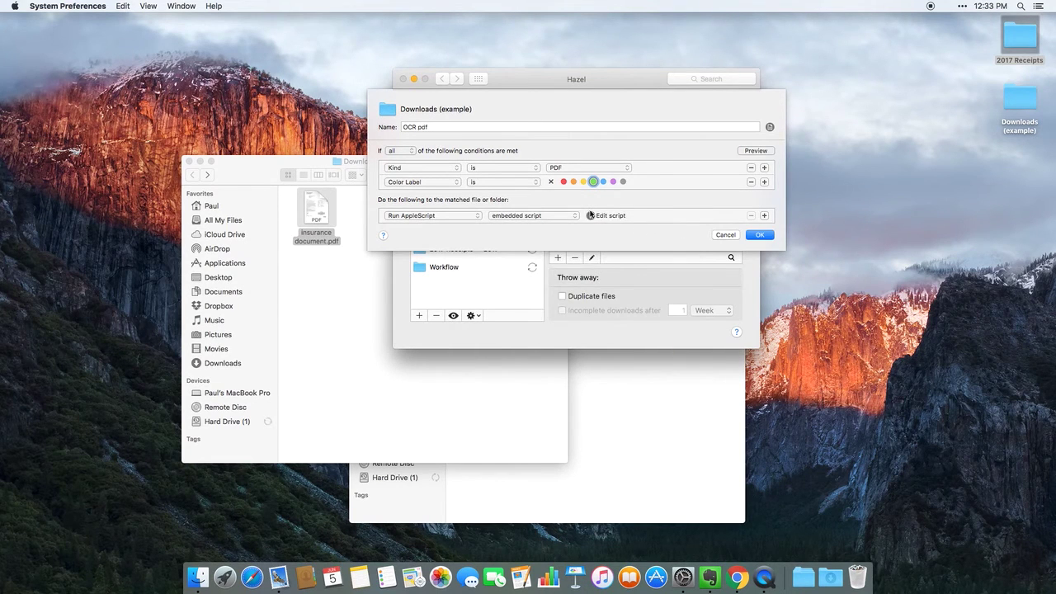
# Add an action after the AppleScript that sets the file's color label to red
pyautogui.click(764, 216)
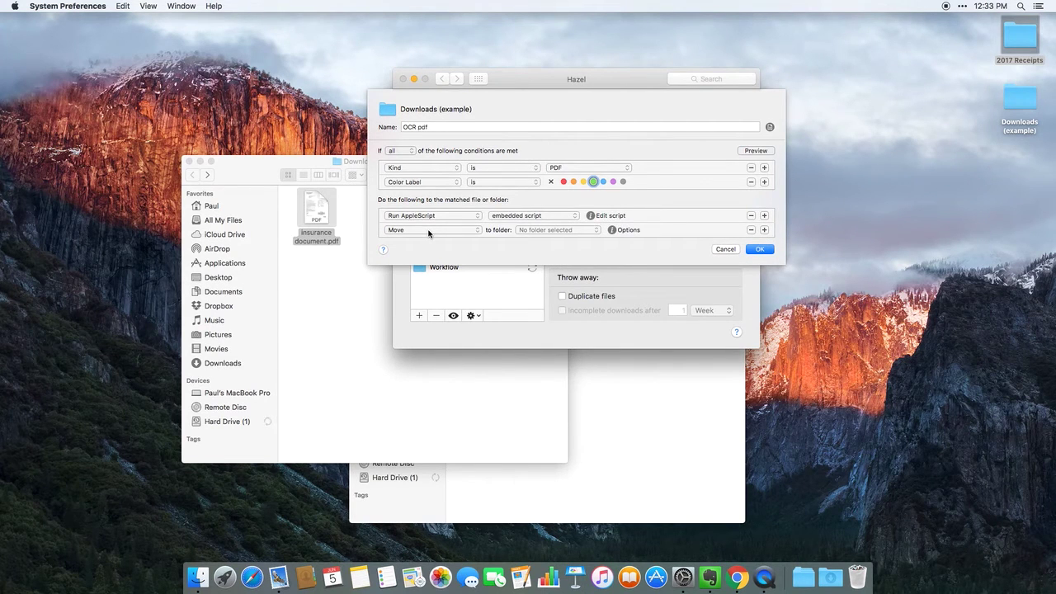
pyautogui.click(428, 231)
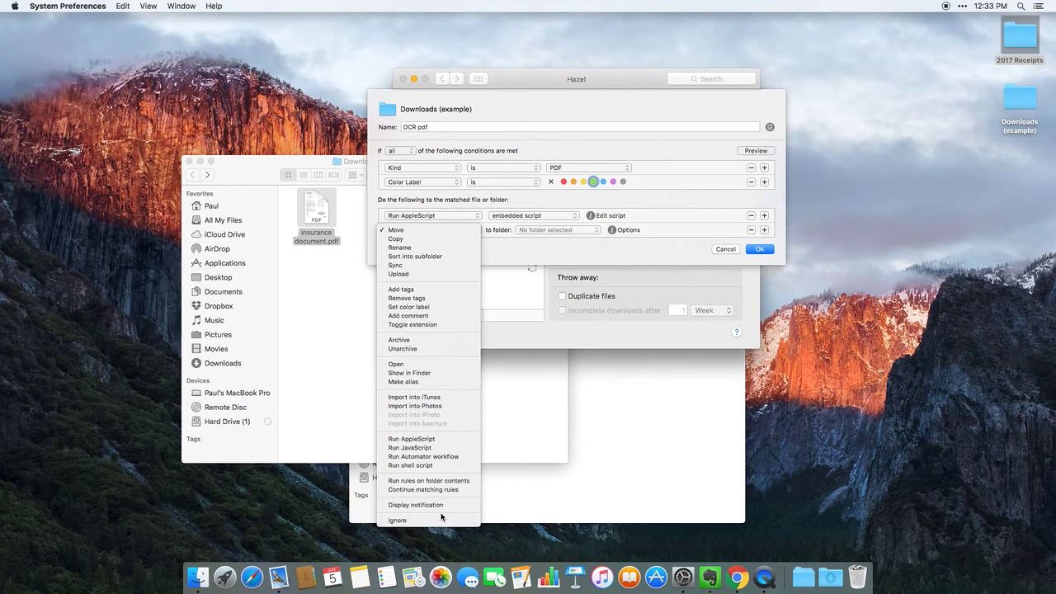
pyautogui.click(419, 306)
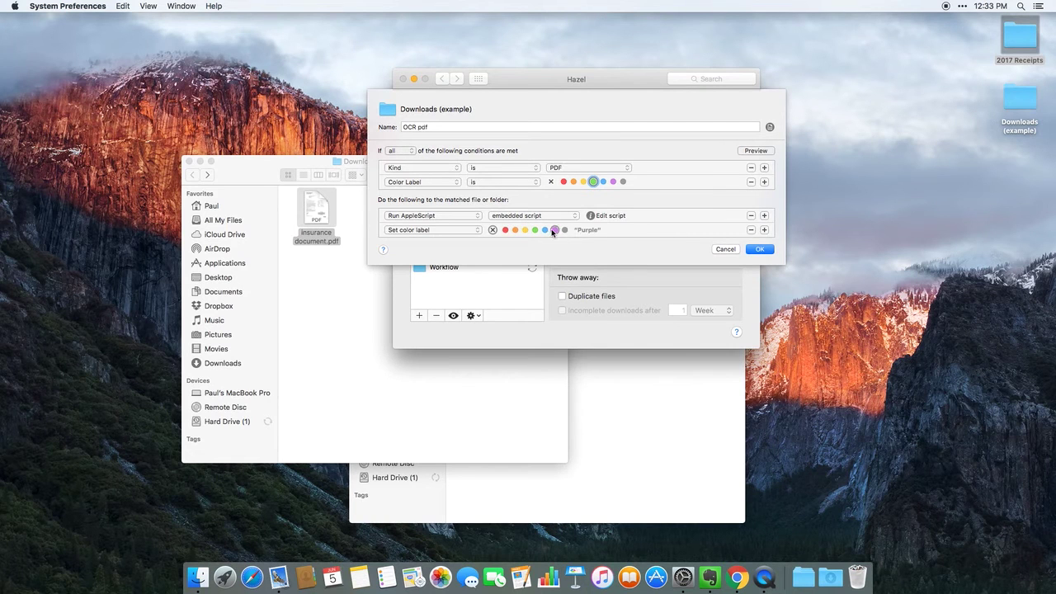
pyautogui.click(505, 231)
# Add a Remove tags action for Any Existing Tags and place it first, above the Run AppleScript action
pyautogui.click(764, 216)
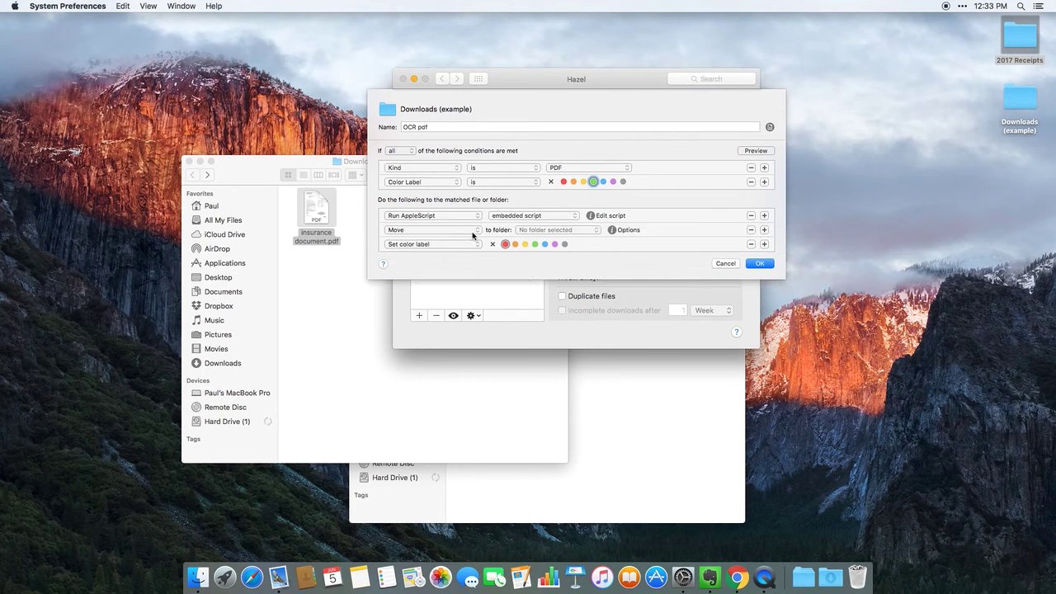
pyautogui.click(473, 236)
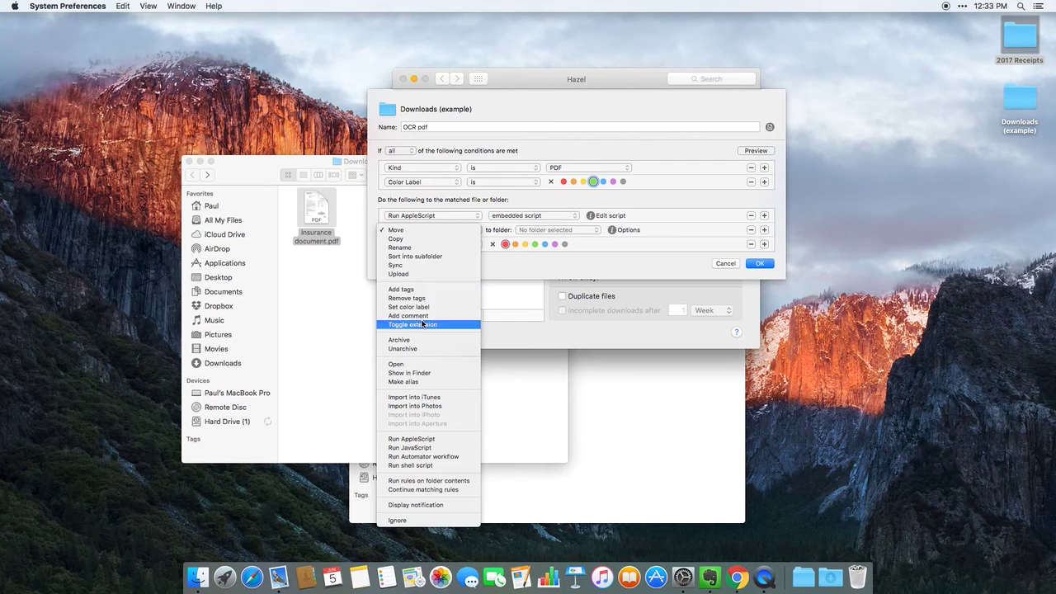
pyautogui.click(408, 298)
pyautogui.click(515, 229)
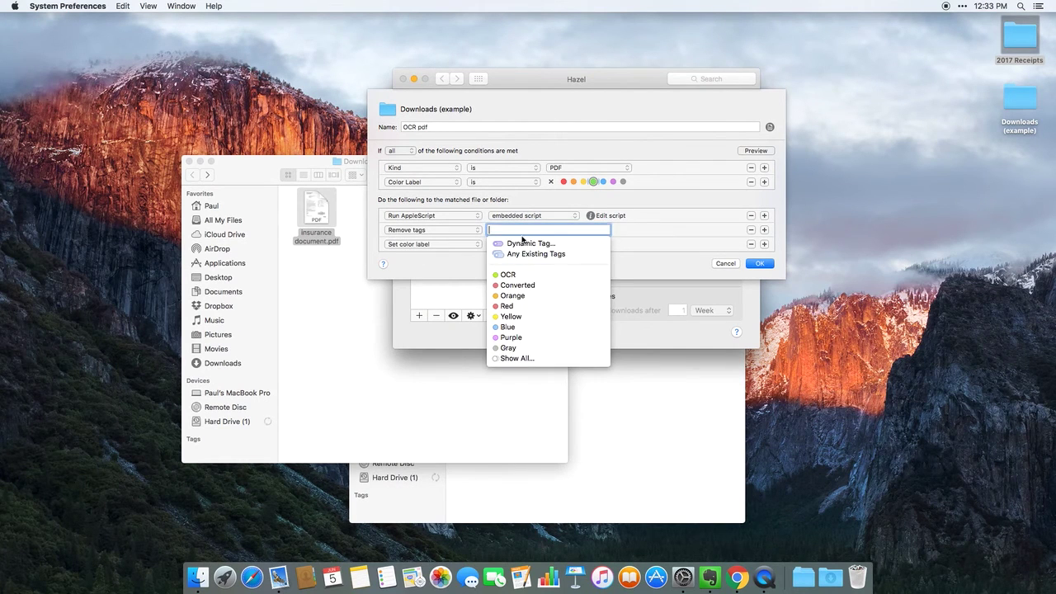
pyautogui.click(521, 255)
pyautogui.moveTo(627, 236); pyautogui.dragTo(625, 215)
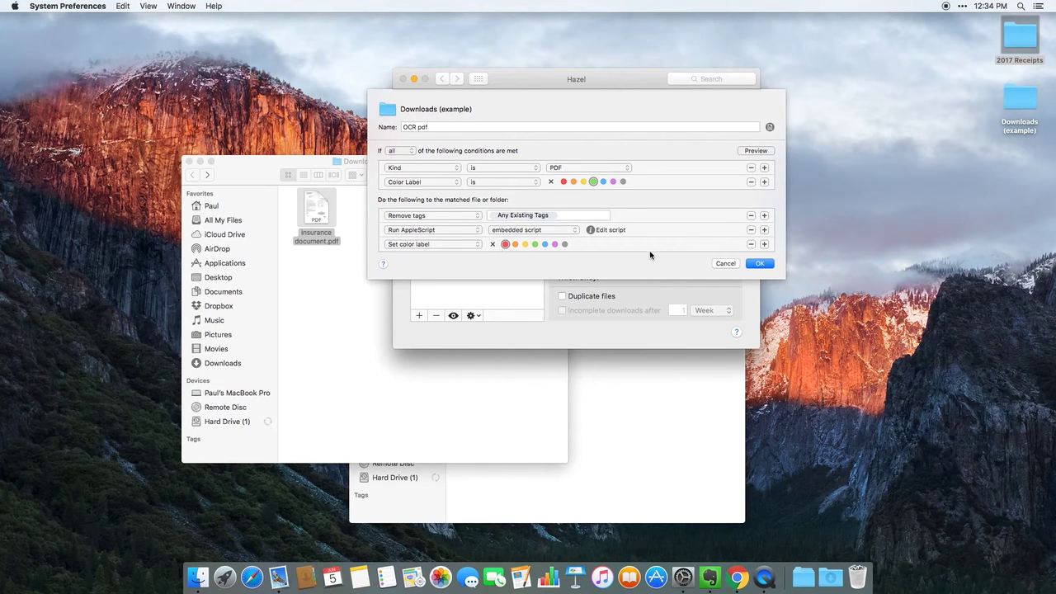
# Preview the OCR pdf rule against a PDF, keep the green label as its condition, and save the rule
pyautogui.click(760, 151)
pyautogui.click(484, 131)
pyautogui.click(694, 344)
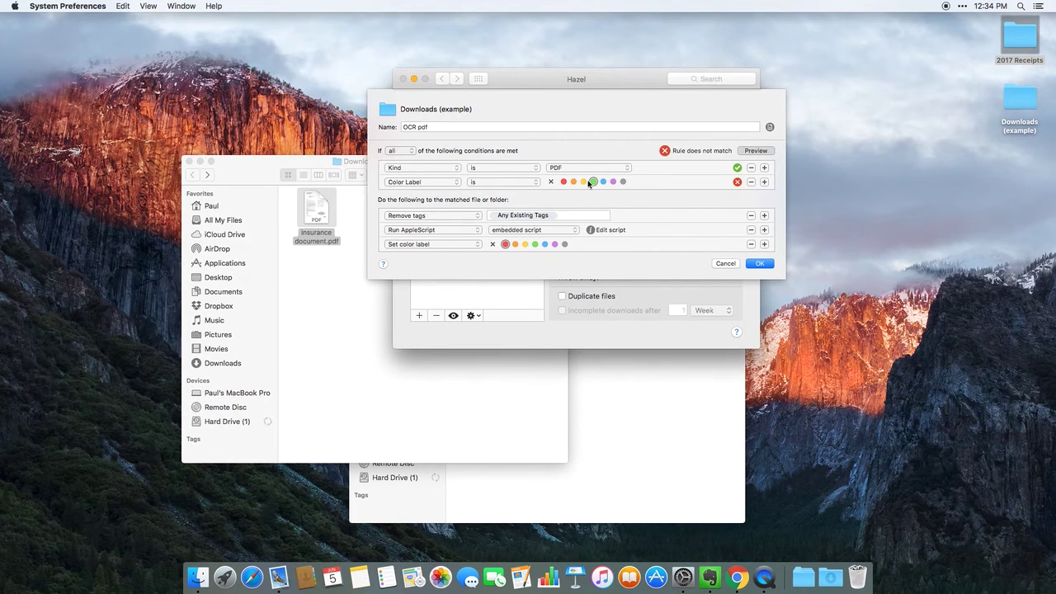
pyautogui.click(593, 182)
pyautogui.click(751, 264)
pyautogui.click(760, 264)
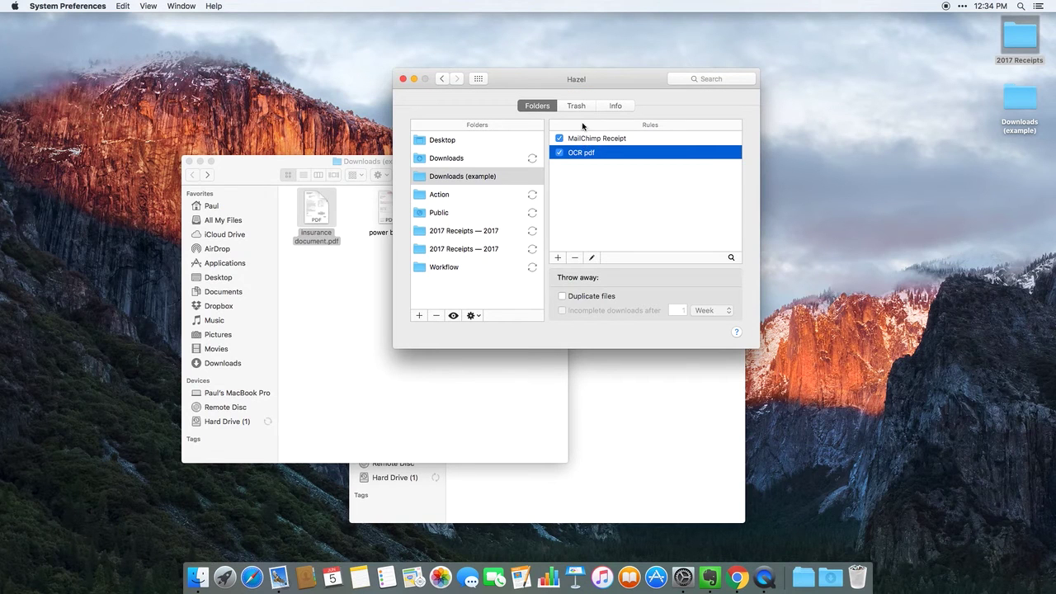
# Apply the green OCR tag to insurance document.pdf in Downloads (example)
pyautogui.click(373, 290)
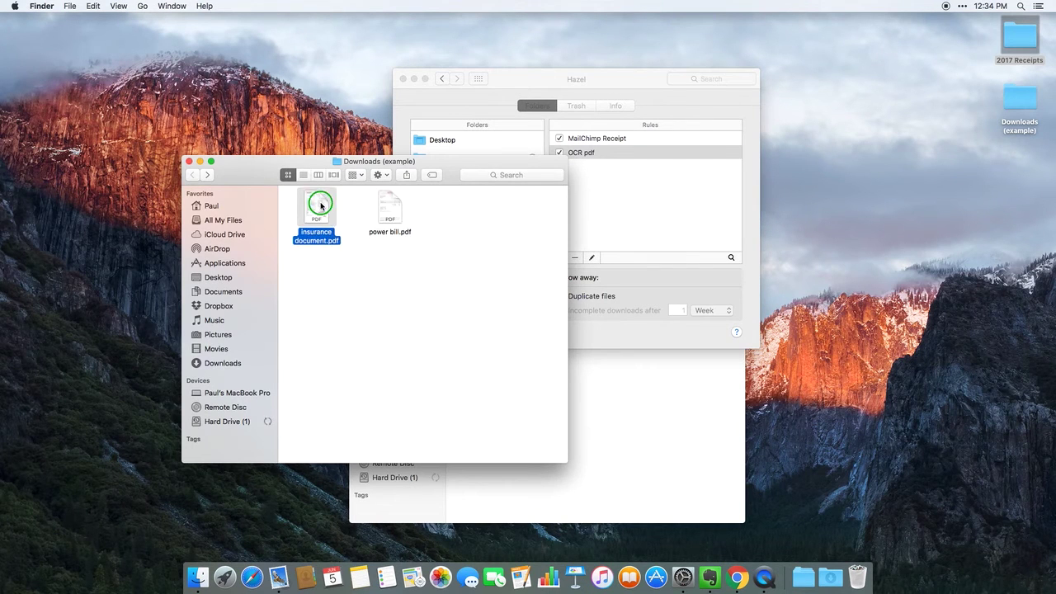
pyautogui.rightClick(322, 205)
pyautogui.click(342, 384)
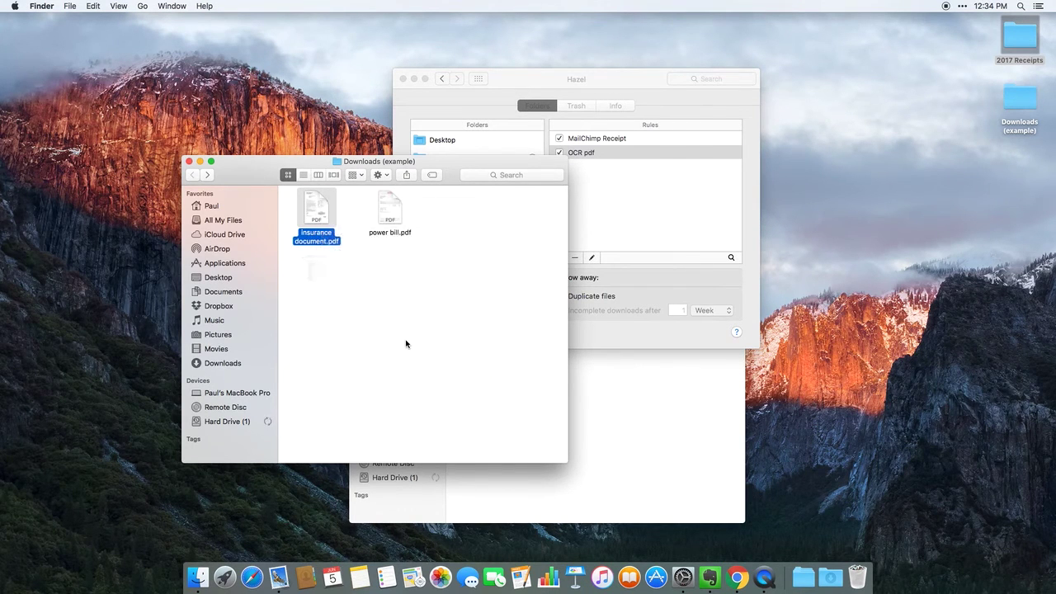
pyautogui.click(289, 296)
pyautogui.click(393, 287)
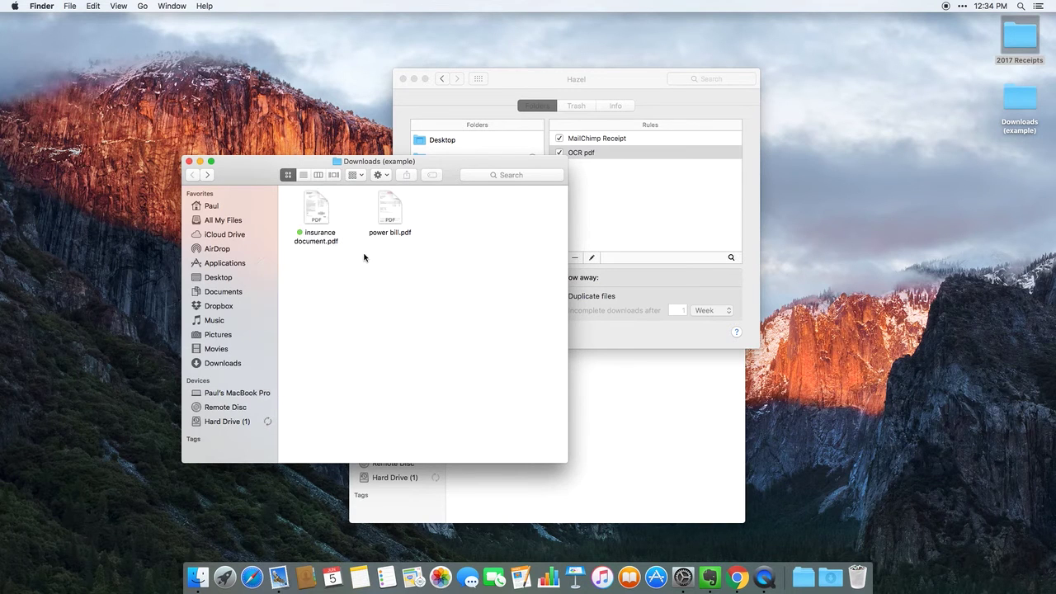
# Check Hazel's status menu and move the Downloads (example) window clear of the OCR progress dialog in PDFpenPro
pyautogui.click(962, 6)
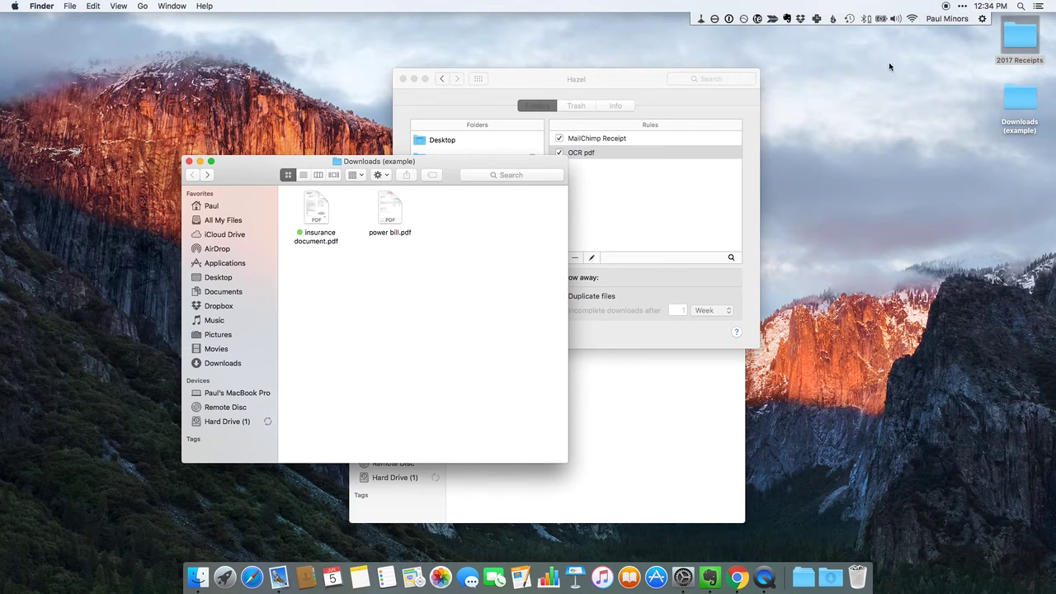
pyautogui.click(701, 19)
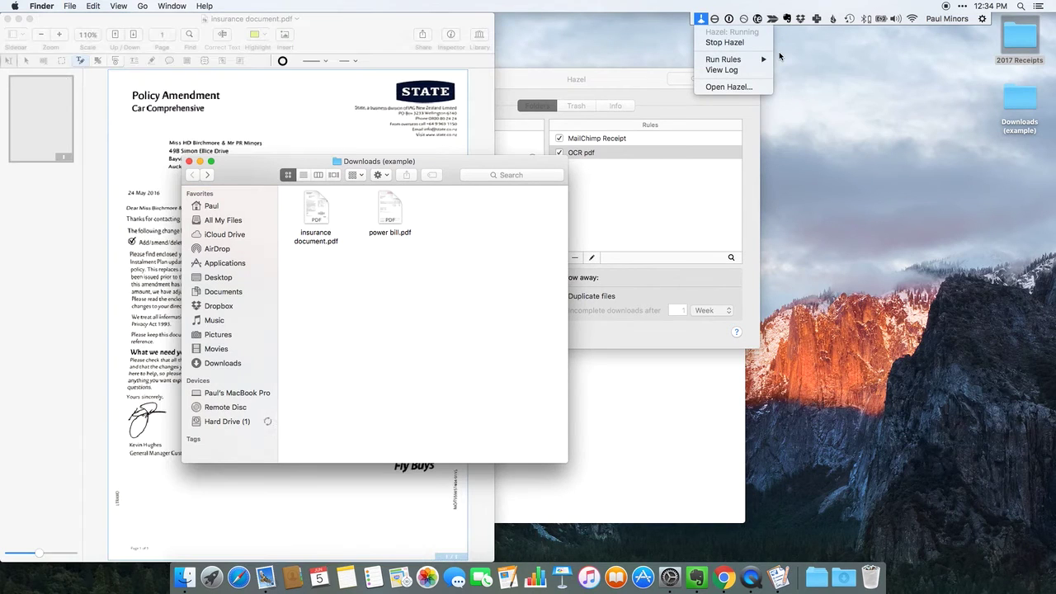
pyautogui.click(484, 160)
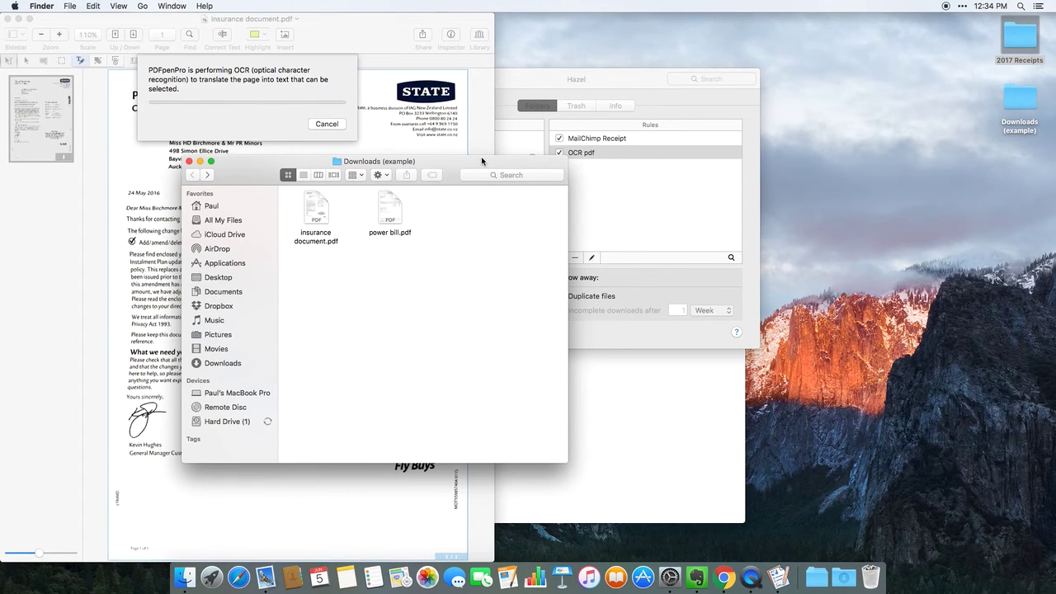
pyautogui.moveTo(484, 160); pyautogui.dragTo(624, 158)
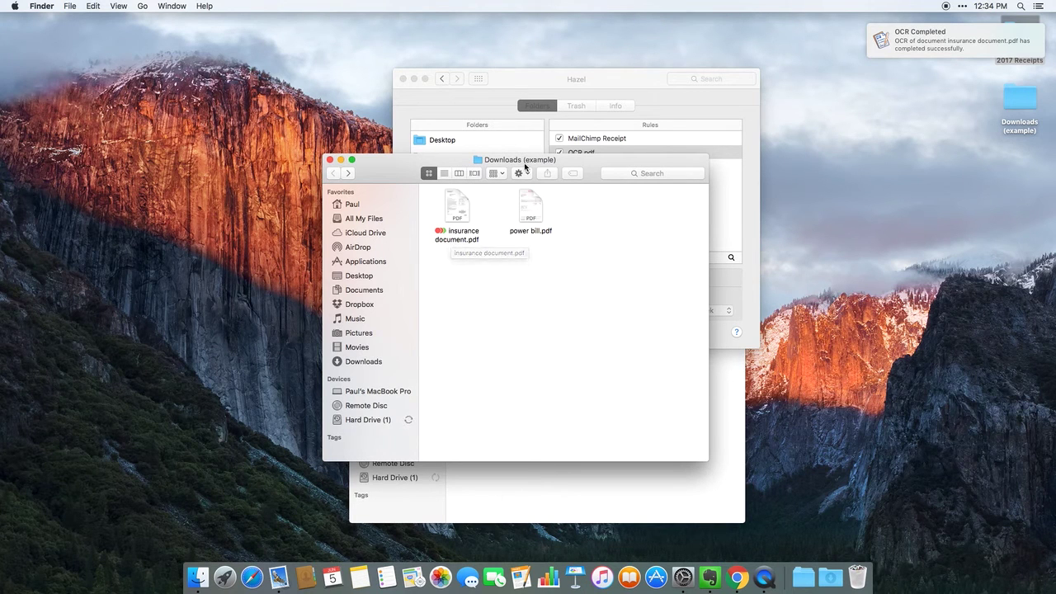
# Move the Downloads (example) window aside and check which tags the OCR pdf rule's Set color label action applies
pyautogui.moveTo(596, 169); pyautogui.dragTo(514, 171)
pyautogui.click(593, 153)
pyautogui.doubleClick(592, 152)
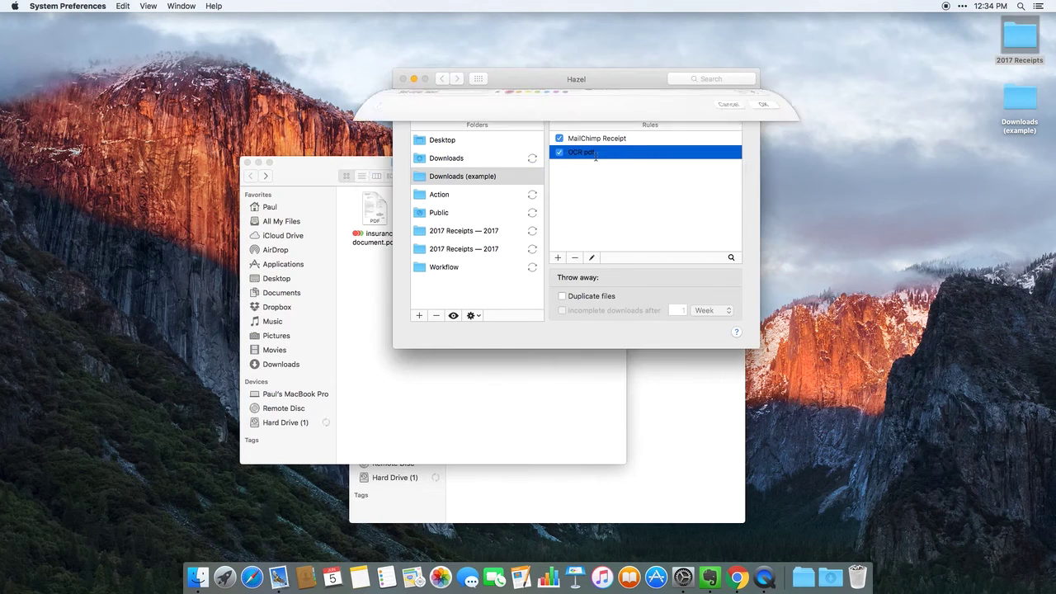
pyautogui.moveTo(507, 246)
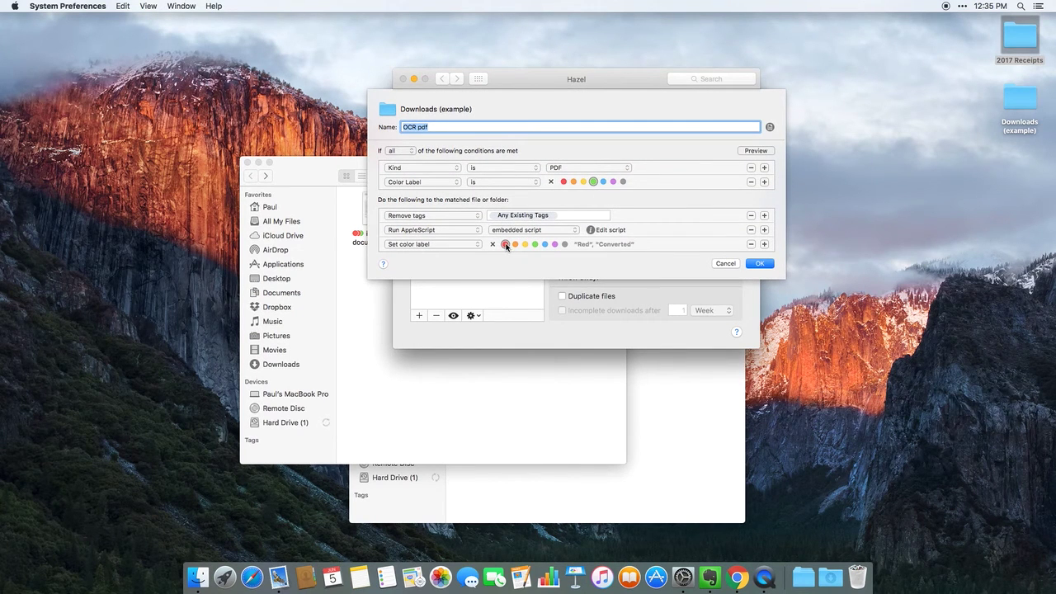
pyautogui.click(759, 263)
# Replace all tags on insurance document.pdf with the single Converted tag
pyautogui.click(375, 219)
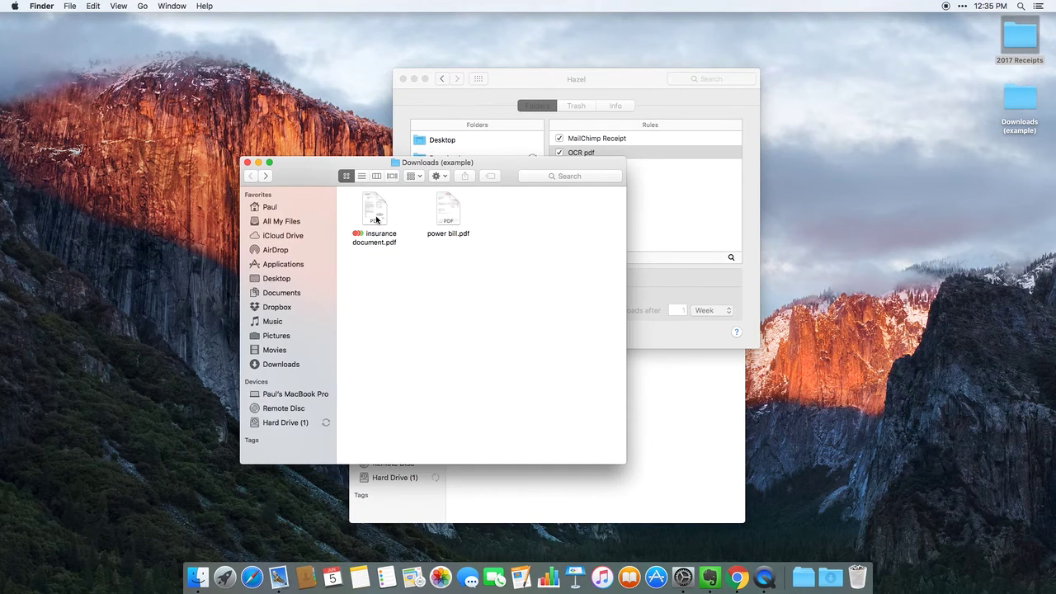
pyautogui.rightClick(375, 219)
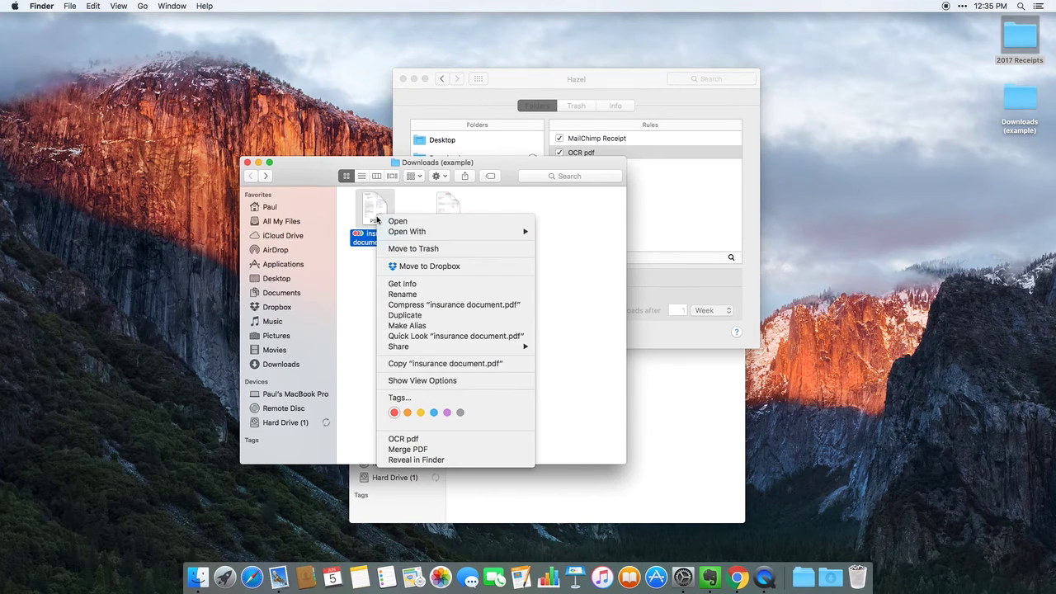
pyautogui.click(418, 398)
pyautogui.press('BackSpace')
pyautogui.press('BackSpace')
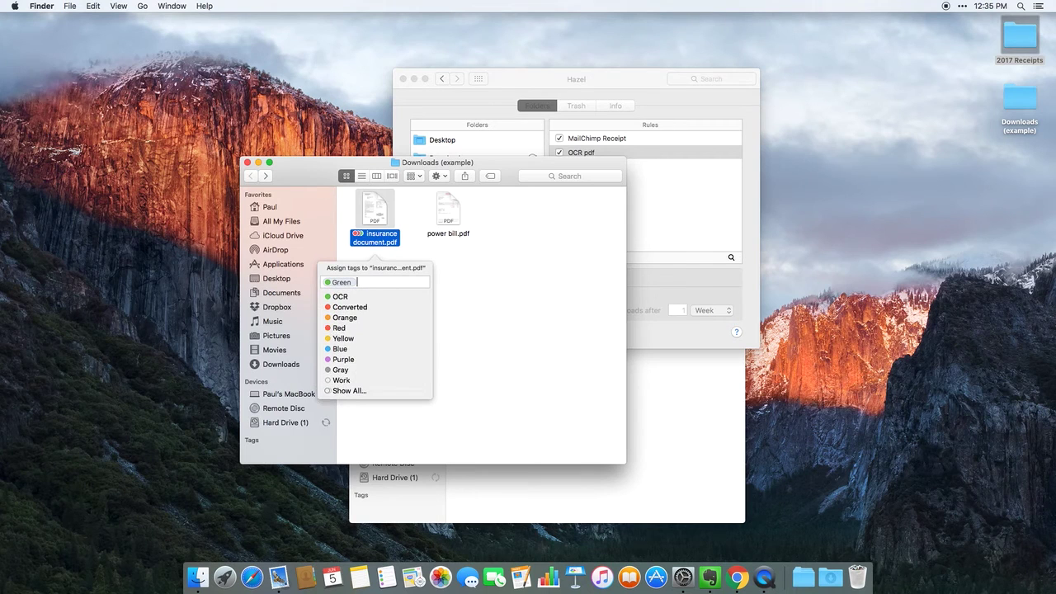
pyautogui.press('BackSpace')
pyautogui.click(364, 307)
pyautogui.click(523, 262)
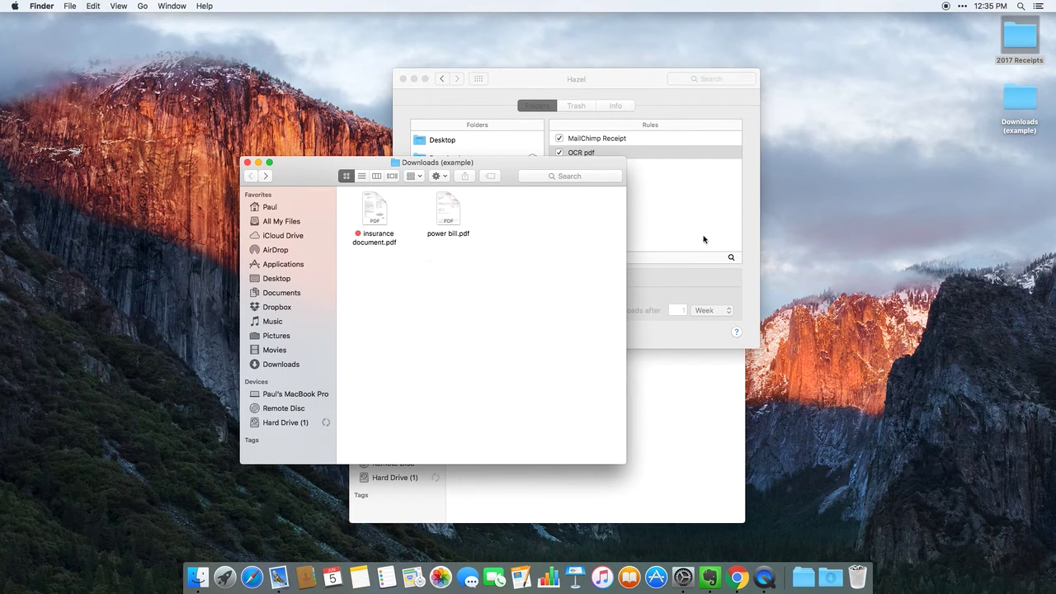
# Review the OCR pdf rule's Set color label action again and close the rule without changes
pyautogui.click(618, 154)
pyautogui.doubleClick(619, 154)
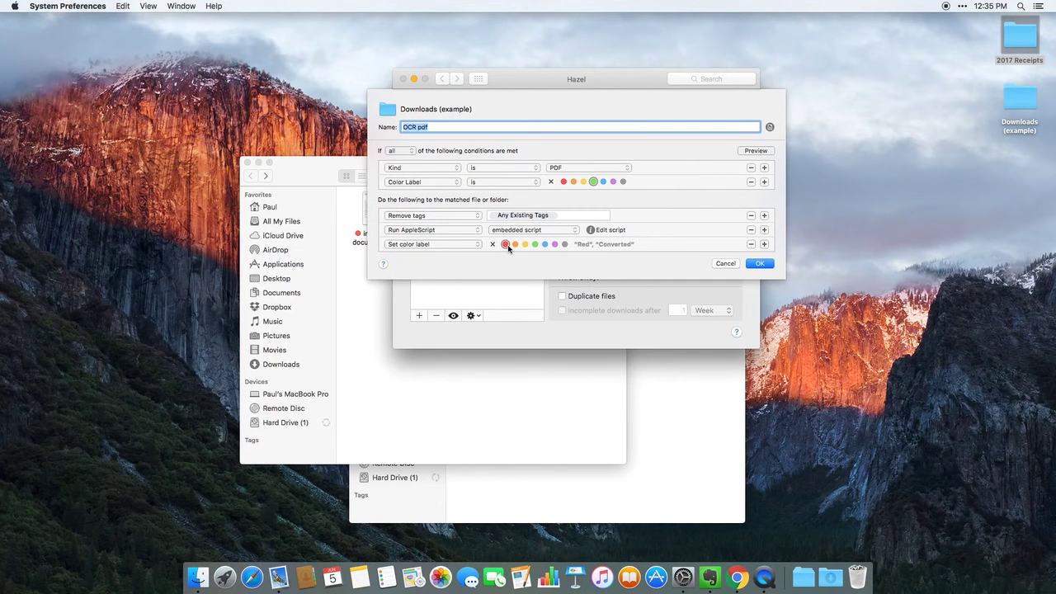
pyautogui.click(732, 264)
pyautogui.click(540, 362)
# Open insurance document.pdf in Preview, search its text for the customer's surname, and quit Preview
pyautogui.click(374, 211)
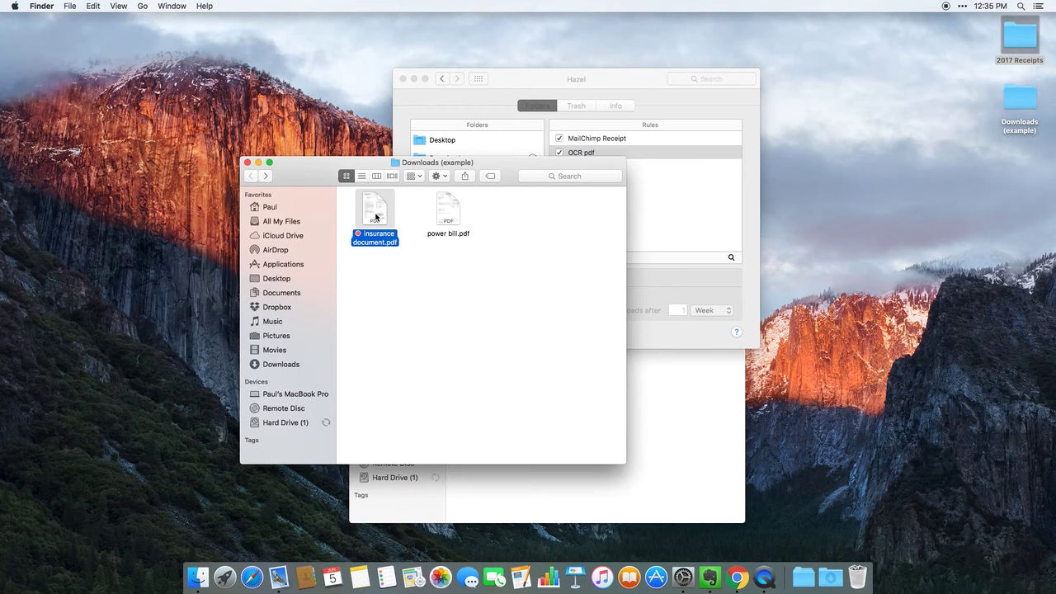
pyautogui.doubleClick(375, 216)
pyautogui.click(425, 34)
pyautogui.write('minor')
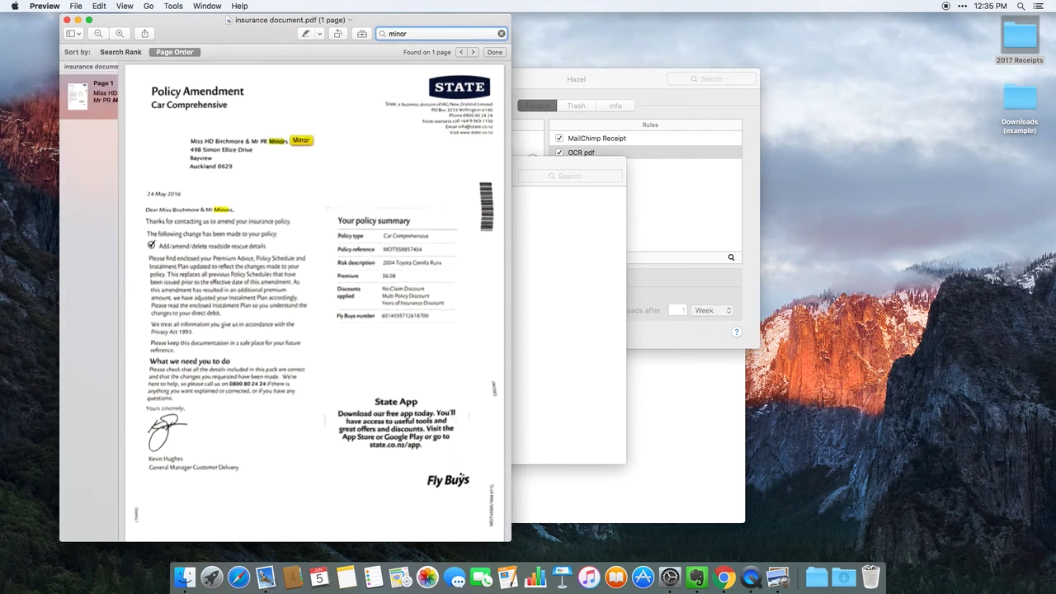
pyautogui.click(501, 34)
pyautogui.press('cmd+q')
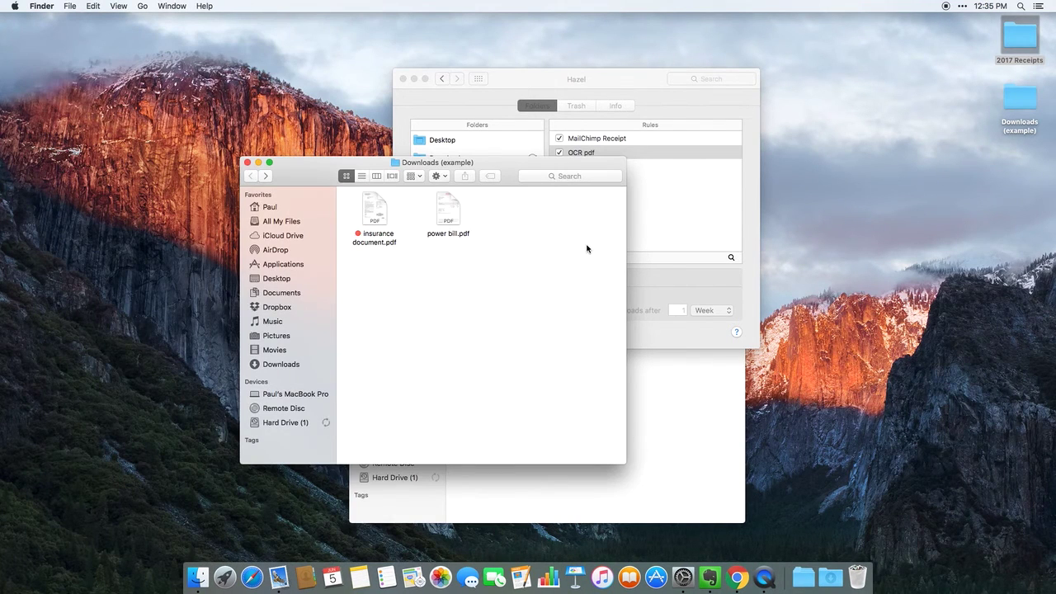
# Duplicate the MailChimp Receipt rule in Hazel and name the copy Insurance Documents
pyautogui.click(654, 284)
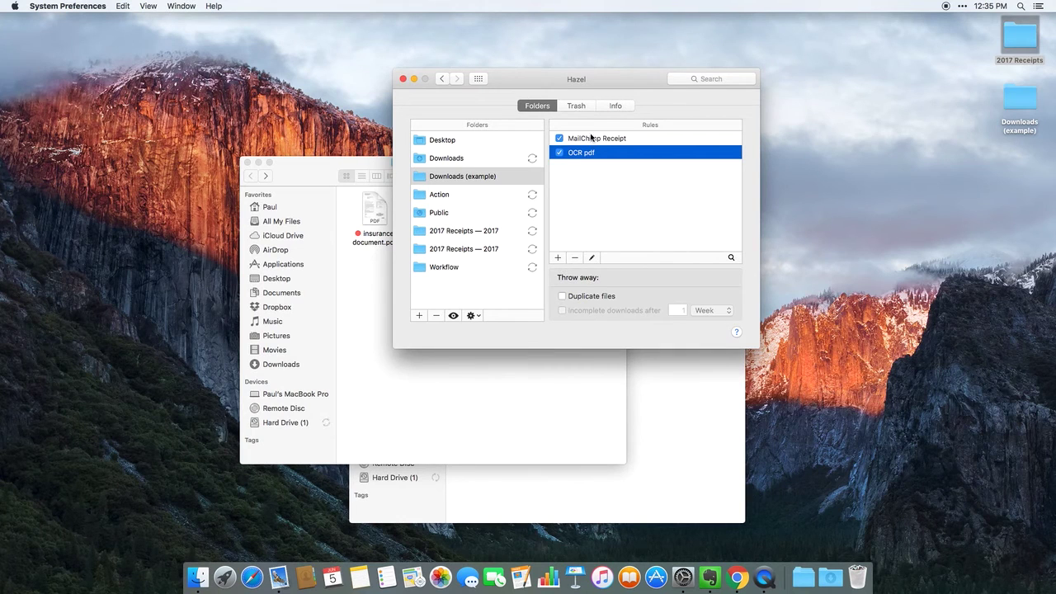
pyautogui.click(640, 138)
pyautogui.rightClick(641, 139)
pyautogui.click(669, 165)
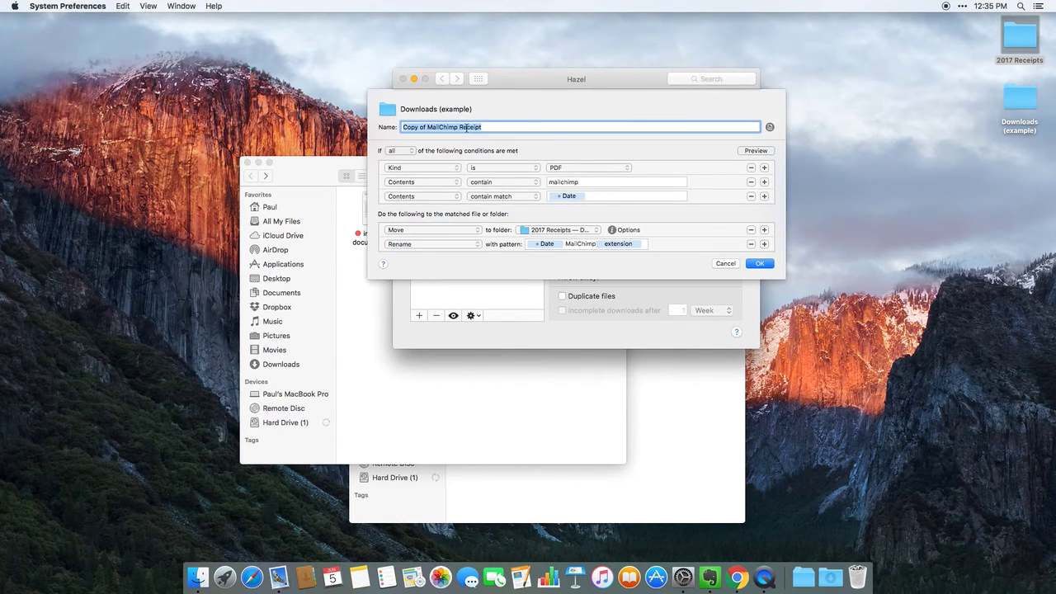
pyautogui.press('Right')
pyautogui.press('super+a')
pyautogui.write('Insu')
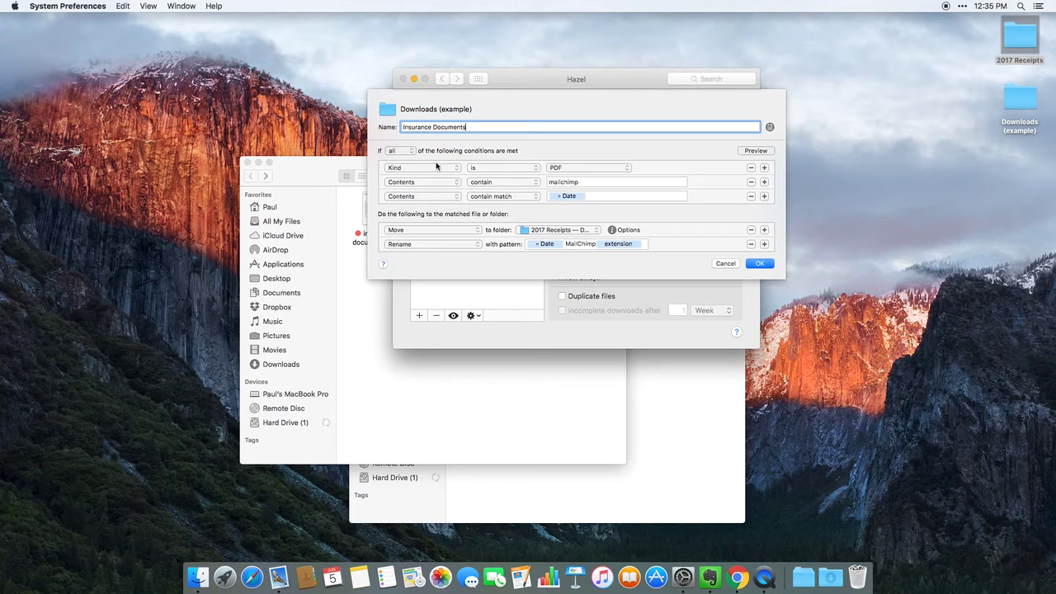
# Set the duplicated rule's first Contents contain condition to state
pyautogui.doubleClick(555, 181)
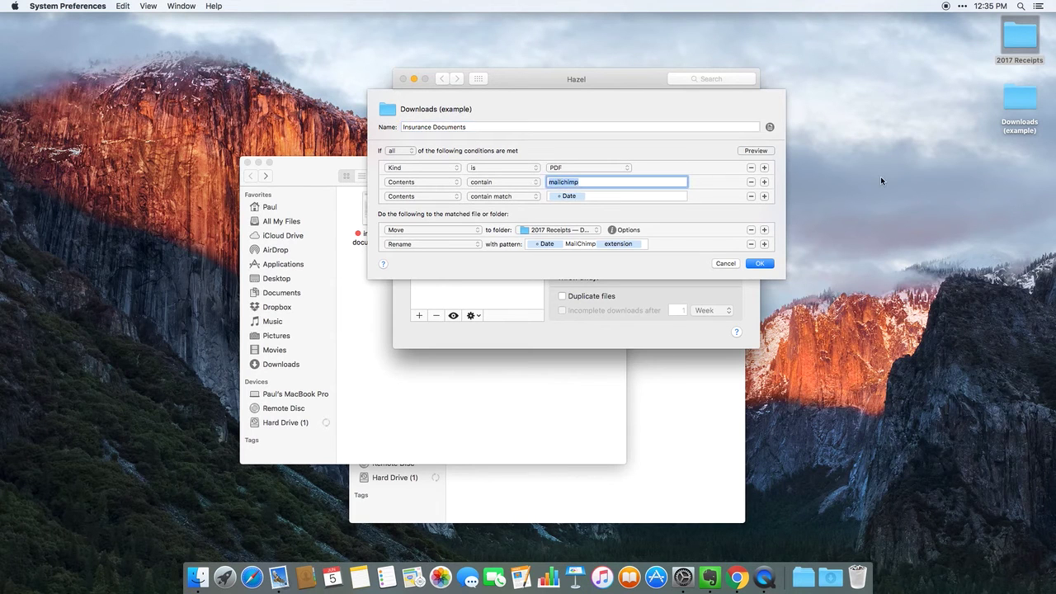
pyautogui.write('state')
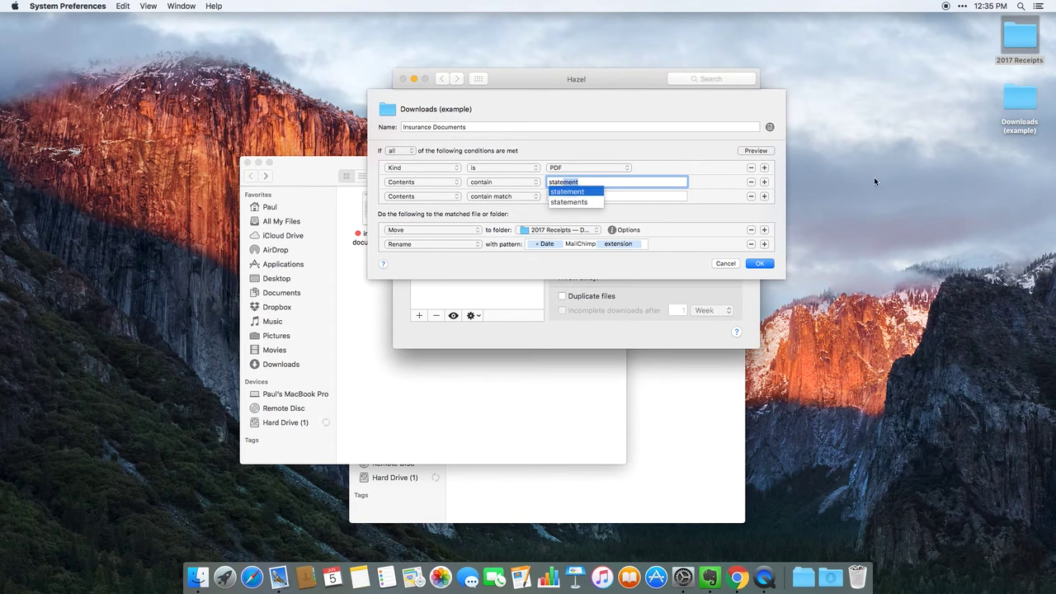
pyautogui.press('BackSpace')
# Open insurance document.pdf in Preview, place it beside the rule, and copy its policy reference number
pyautogui.click(355, 209)
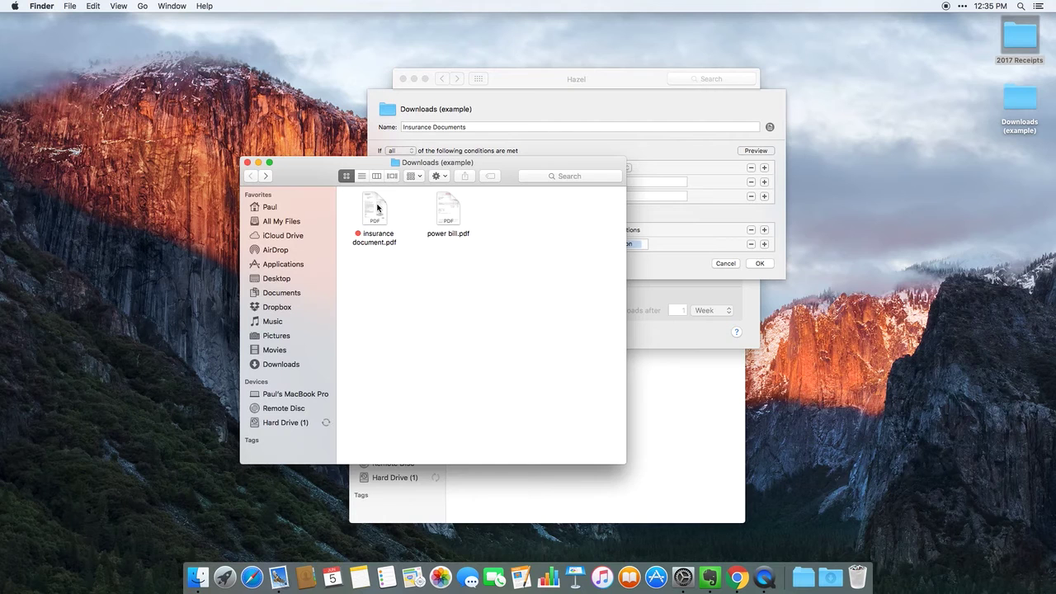
pyautogui.doubleClick(378, 208)
pyautogui.moveTo(316, 24); pyautogui.dragTo(408, 25)
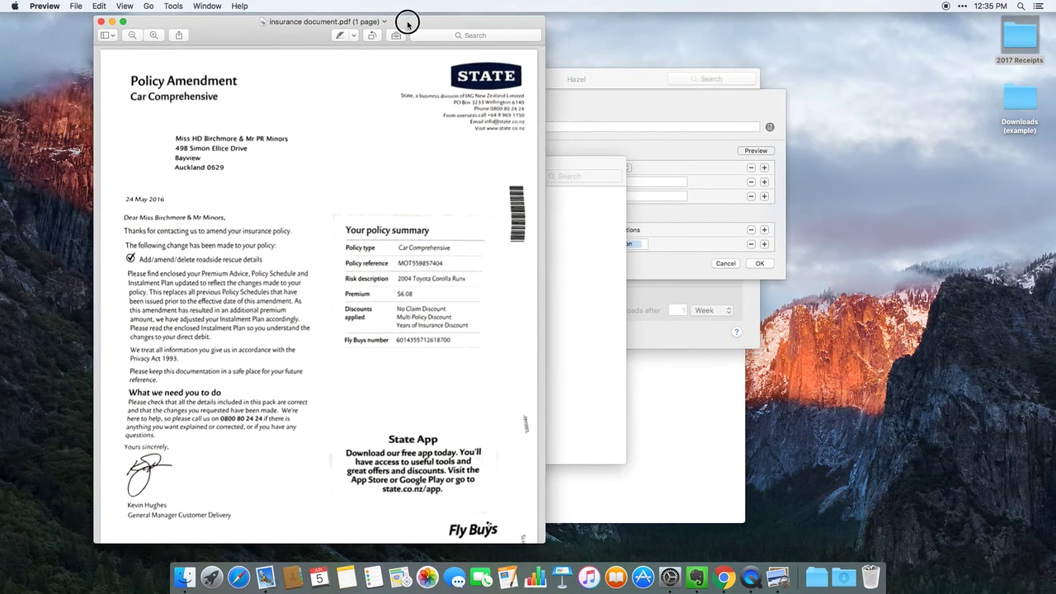
pyautogui.doubleClick(407, 266)
pyautogui.click(557, 294)
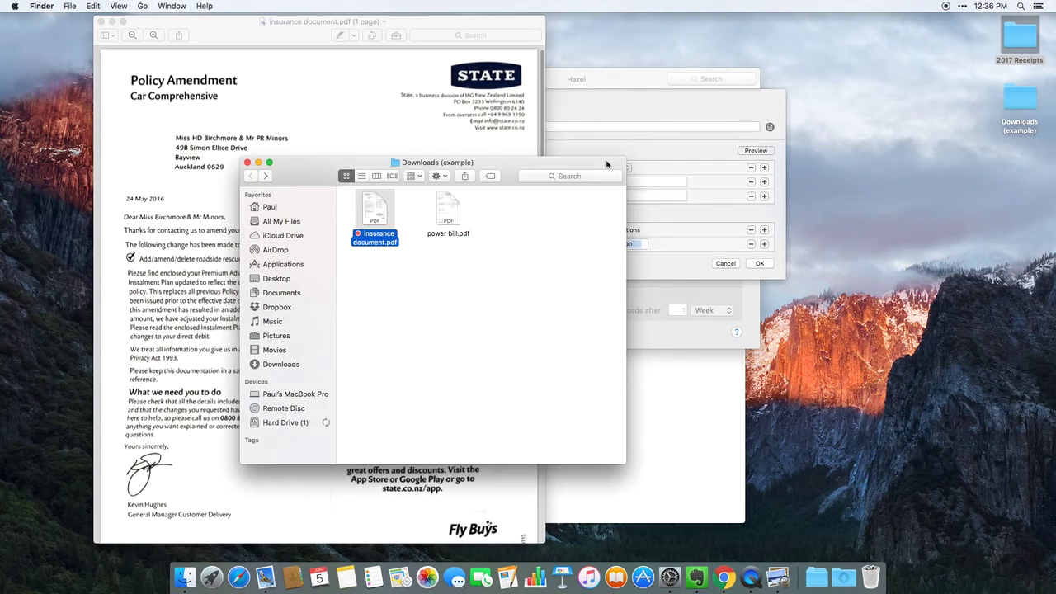
# Add a Contents contain condition below the state condition and paste in the policy reference number
pyautogui.click(674, 262)
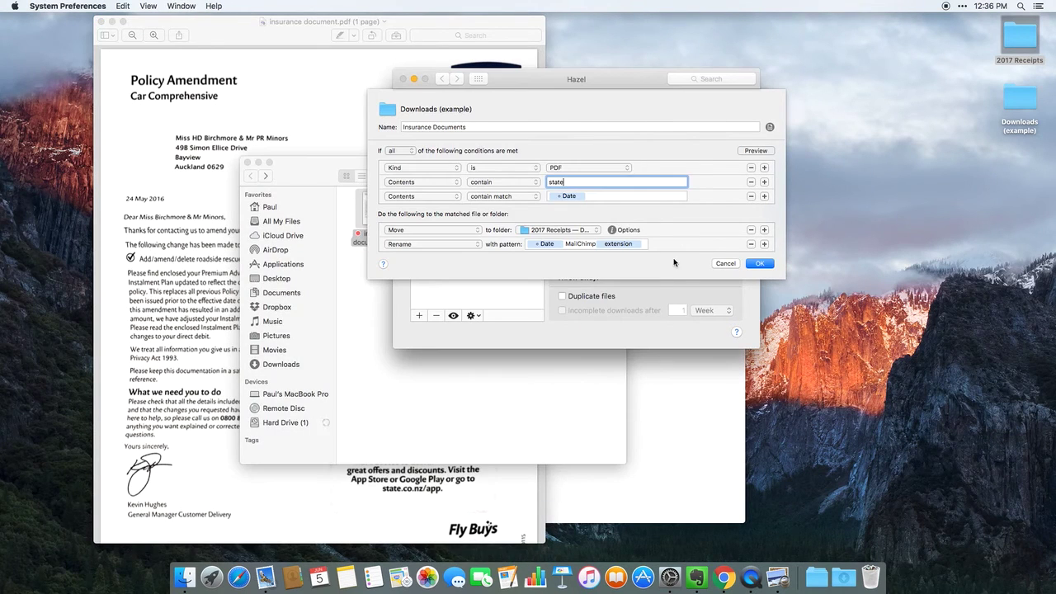
pyautogui.click(765, 181)
pyautogui.click(421, 196)
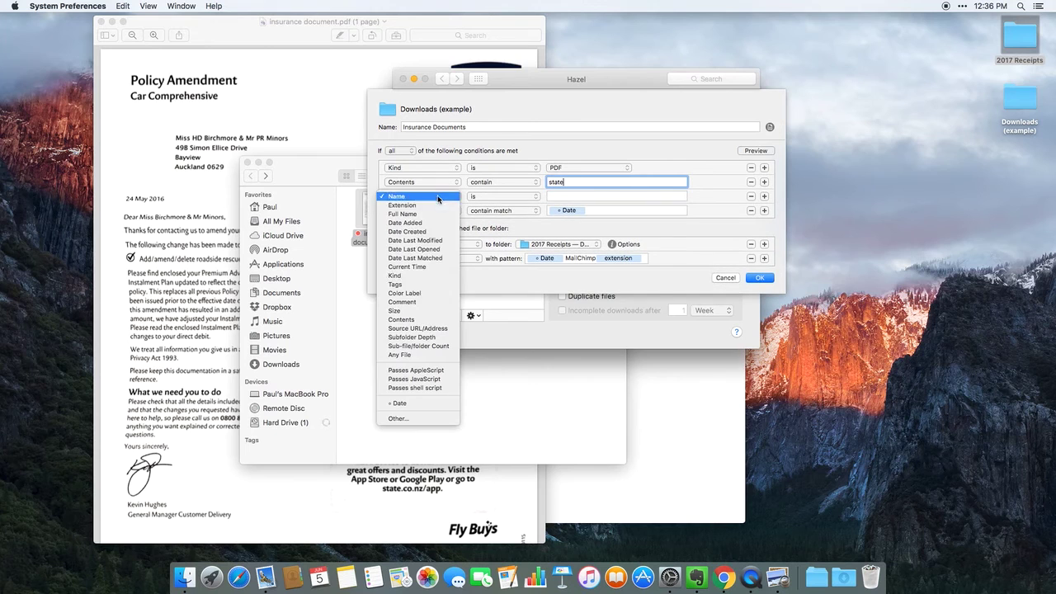
pyautogui.click(427, 320)
pyautogui.press('super+v')
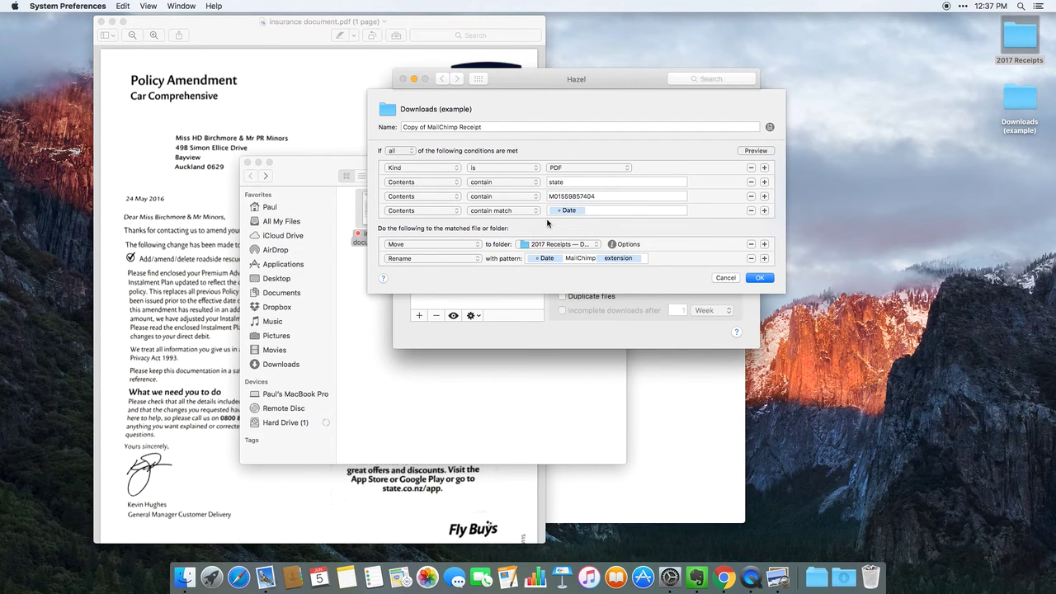
# Check the letter's date format, open the rule's Date attribute for editing, and delete the Processed on text
pyautogui.click(157, 198)
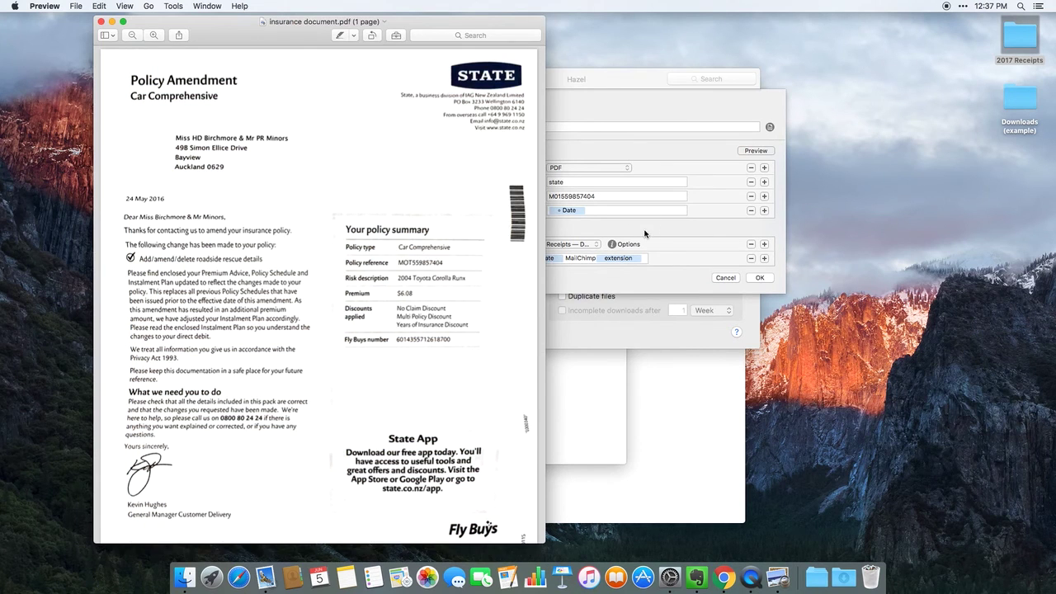
pyautogui.click(644, 234)
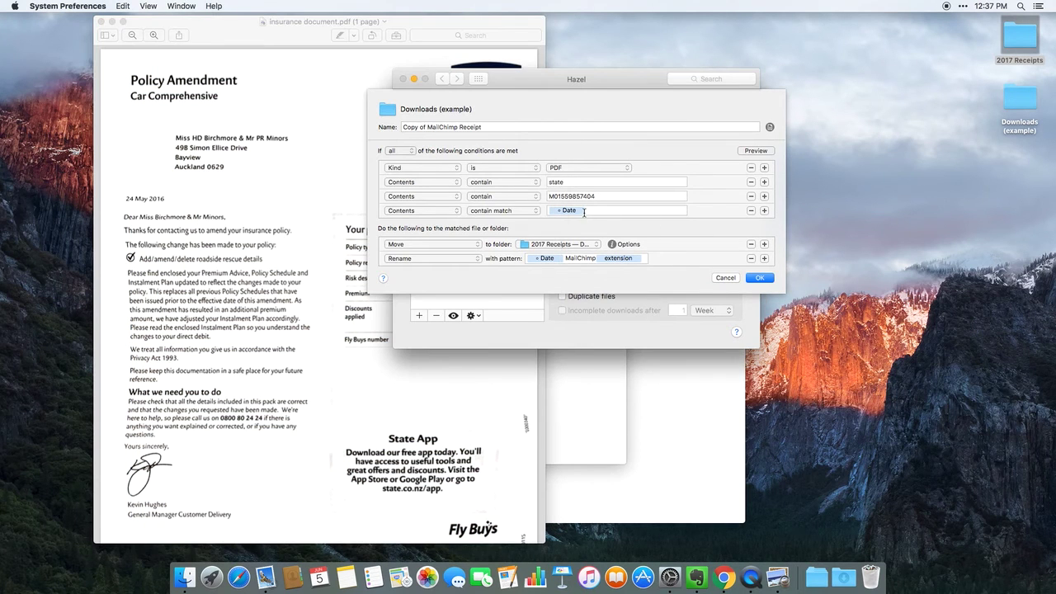
pyautogui.click(583, 211)
pyautogui.click(582, 212)
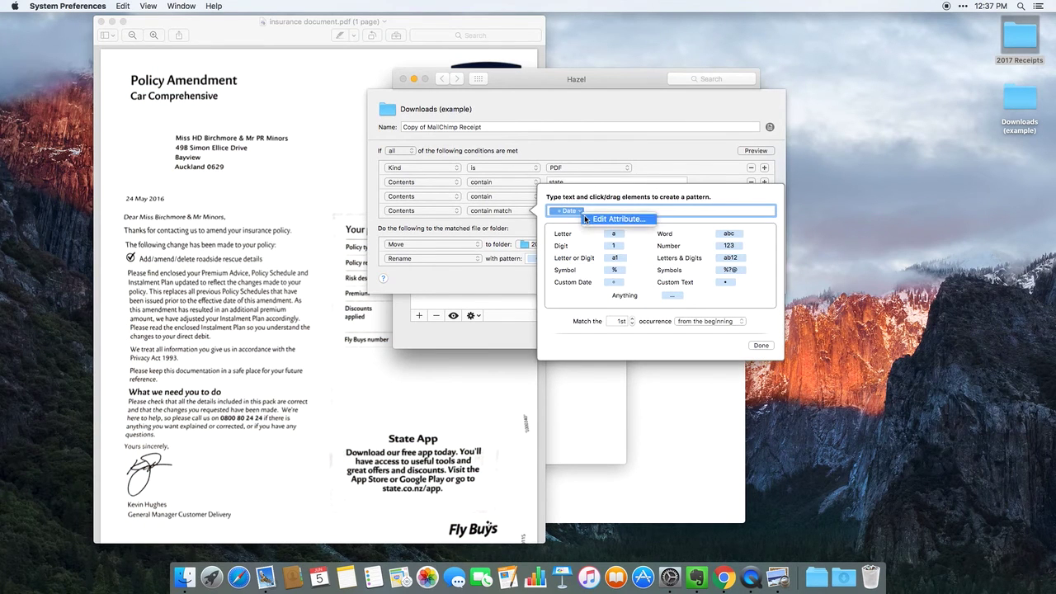
pyautogui.click(586, 219)
pyautogui.click(512, 269)
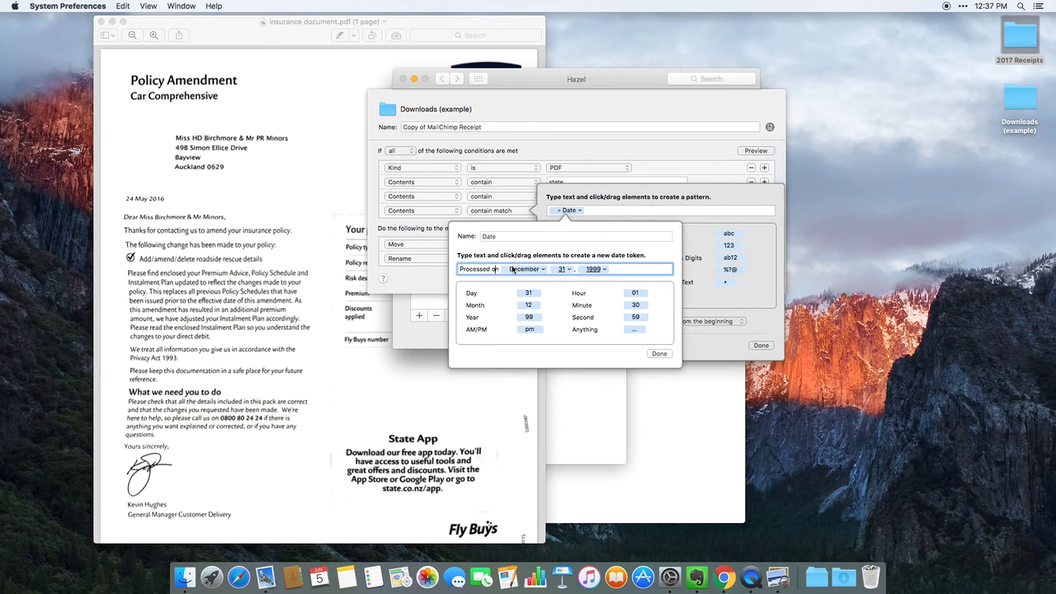
pyautogui.press('super+shift+Left')
pyautogui.press('BackSpace')
# Reorder the Date token to day, month, year without the comma and confirm the match pattern
pyautogui.moveTo(520, 274); pyautogui.dragTo(471, 273)
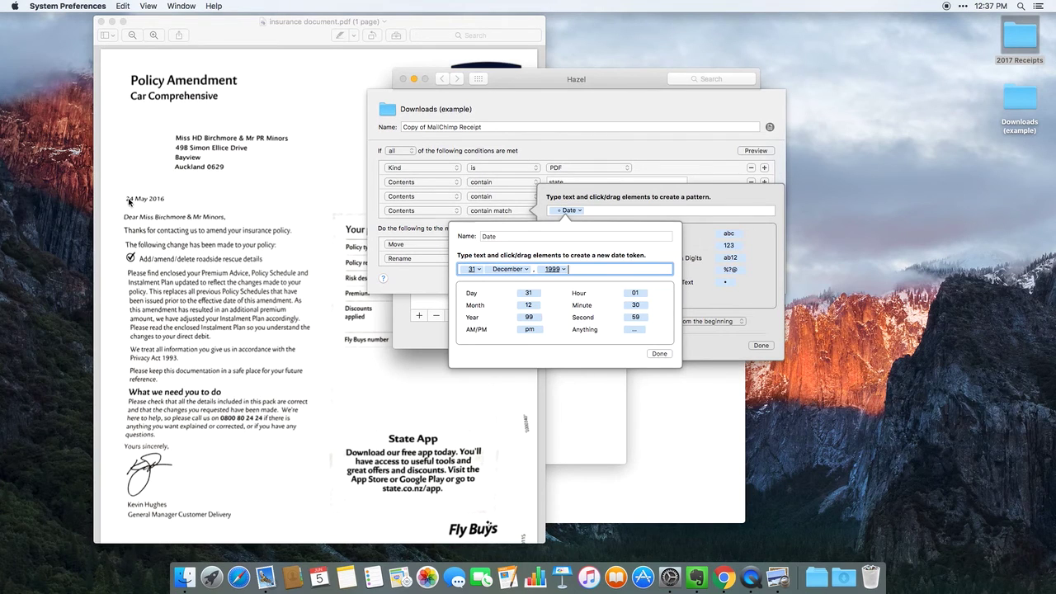
pyautogui.click(507, 270)
pyautogui.press('Left')
pyautogui.press('BackSpace')
pyautogui.click(659, 355)
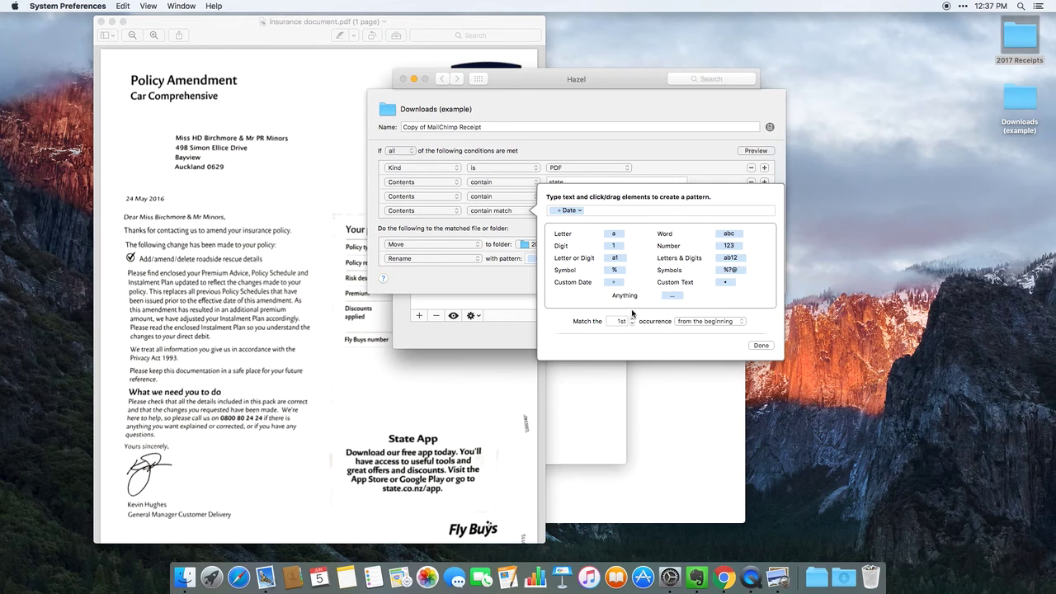
pyautogui.click(761, 345)
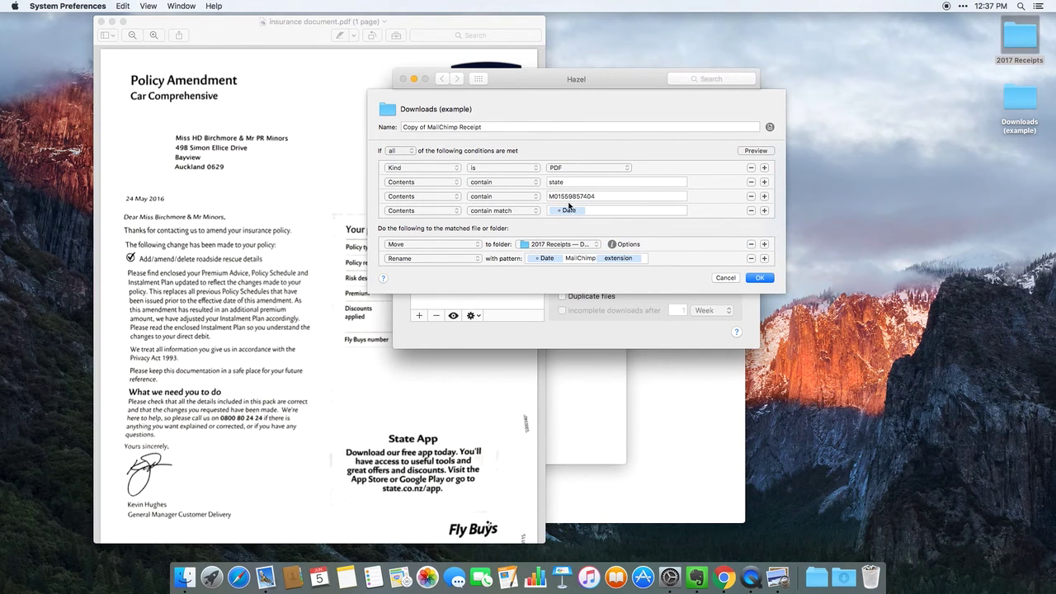
# Replace MailChimp with Insurance in the Rename action's pattern, between the Date and extension tokens
pyautogui.click(581, 257)
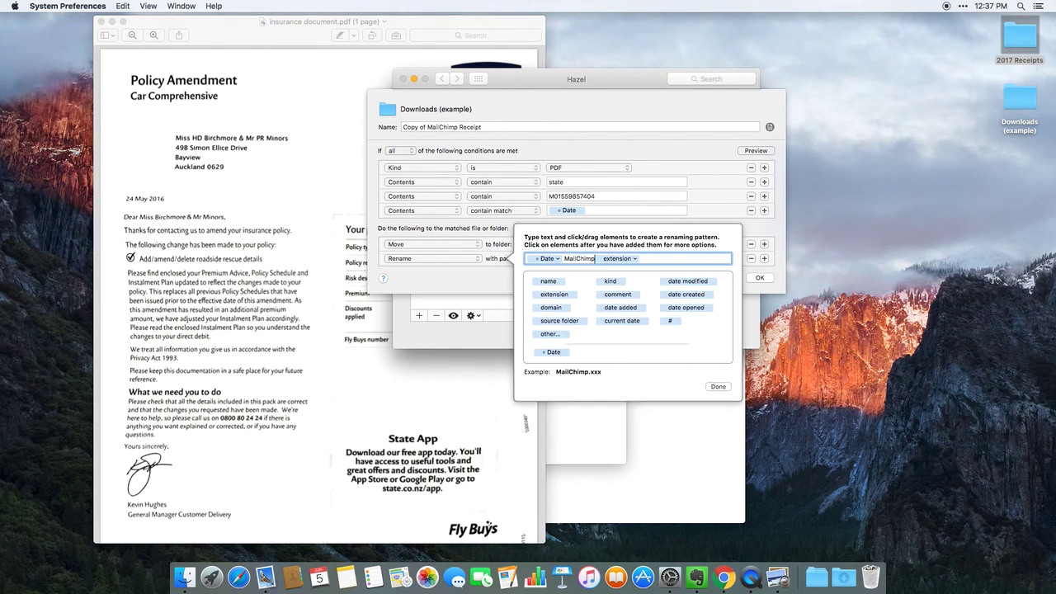
pyautogui.hotkey('alt', 'shift', 'Left')
pyautogui.write('Insurance')
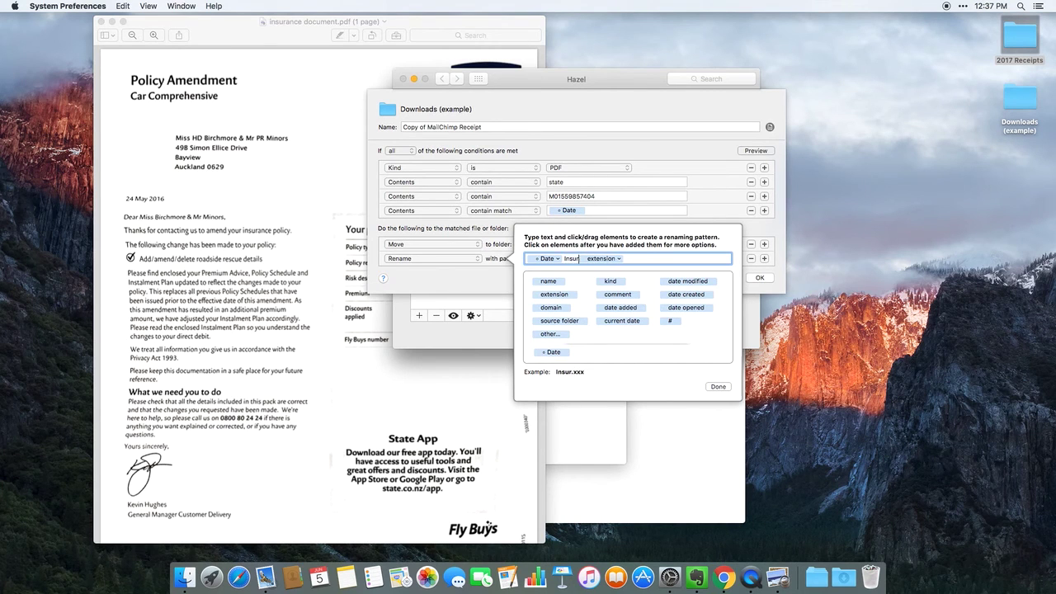
pyautogui.click(719, 387)
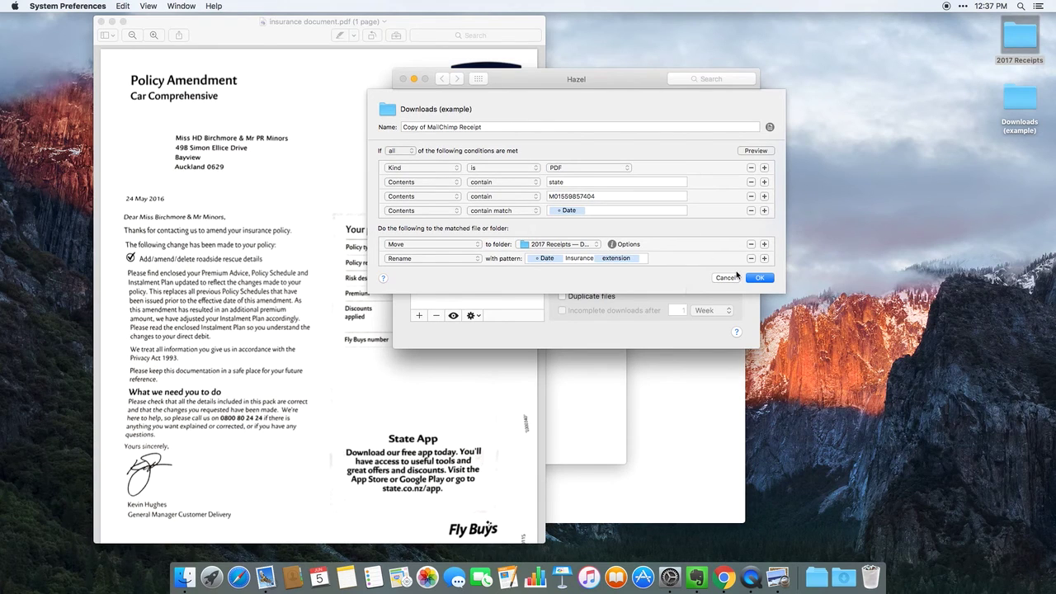
# Preview the duplicated rule against insurance document.pdf and check the state condition
pyautogui.click(756, 150)
pyautogui.click(498, 130)
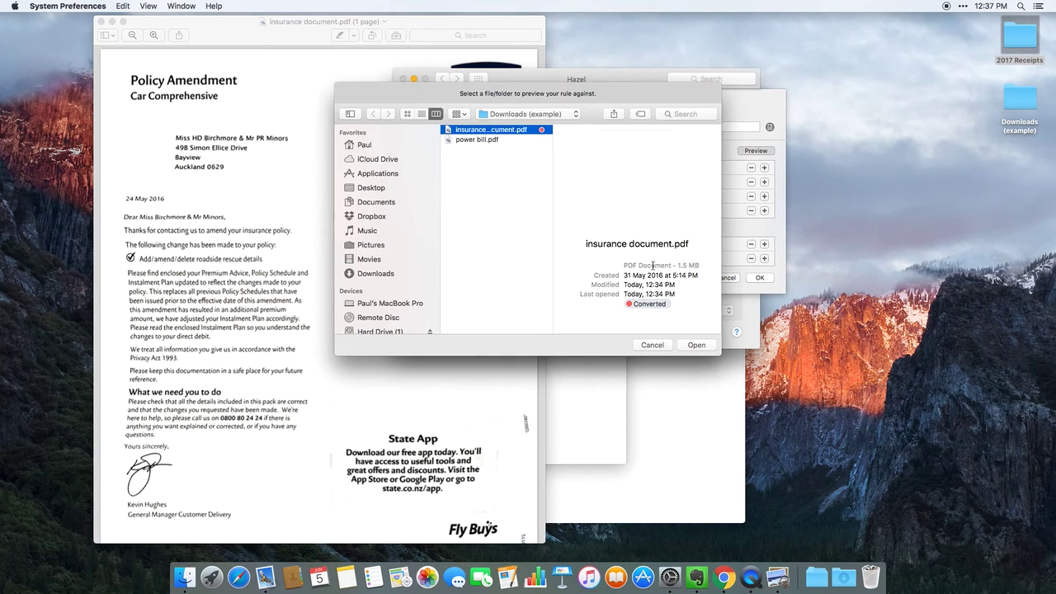
pyautogui.click(697, 345)
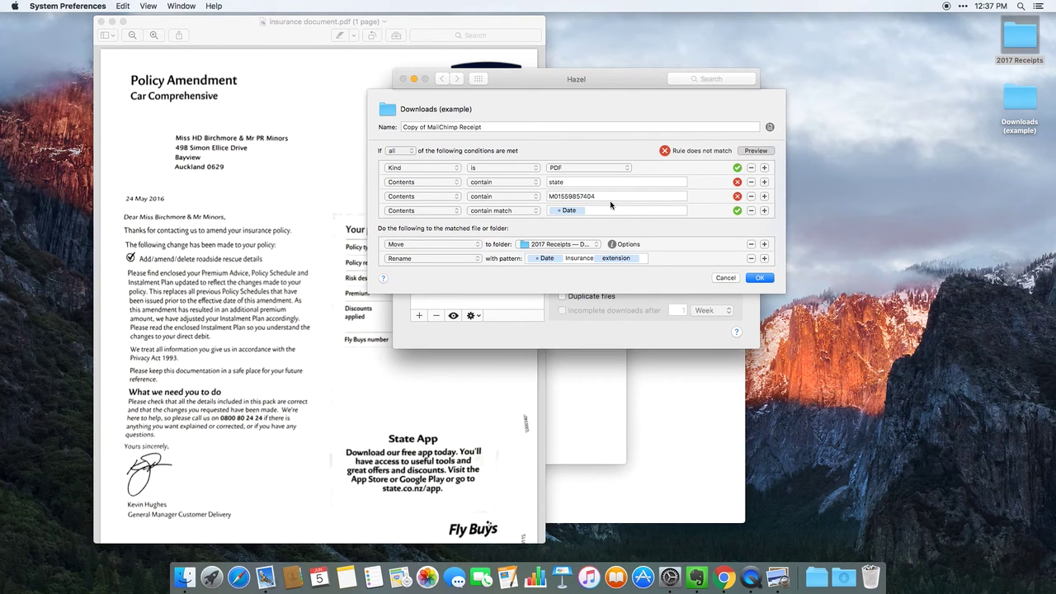
pyautogui.click(577, 182)
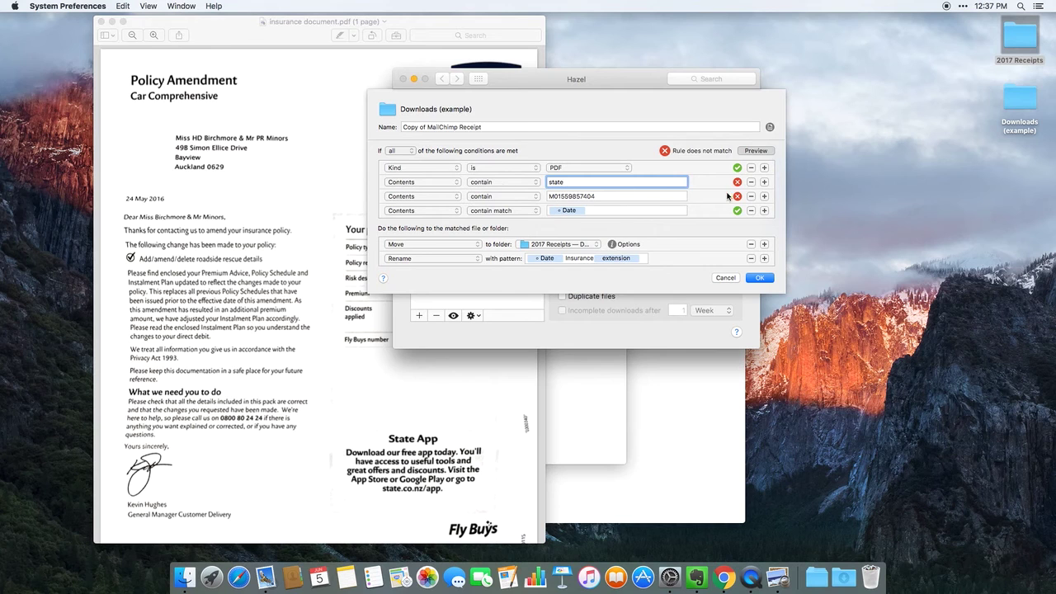
# Copy the policy reference from insurance document.pdf again and paste it over the value in the second Contents contain condition
pyautogui.click(324, 210)
pyautogui.doubleClick(427, 262)
pyautogui.click(609, 229)
pyautogui.doubleClick(605, 197)
pyautogui.press('super+v')
# Inspect the match details of the state condition, remove that condition, and select the policy reference value
pyautogui.click(737, 182)
pyautogui.scroll(-5, 863, 208)
pyautogui.scroll(-6, 833, 213)
pyautogui.scroll(-5, 887, 201)
pyautogui.click(724, 206)
pyautogui.click(751, 182)
pyautogui.click(641, 180)
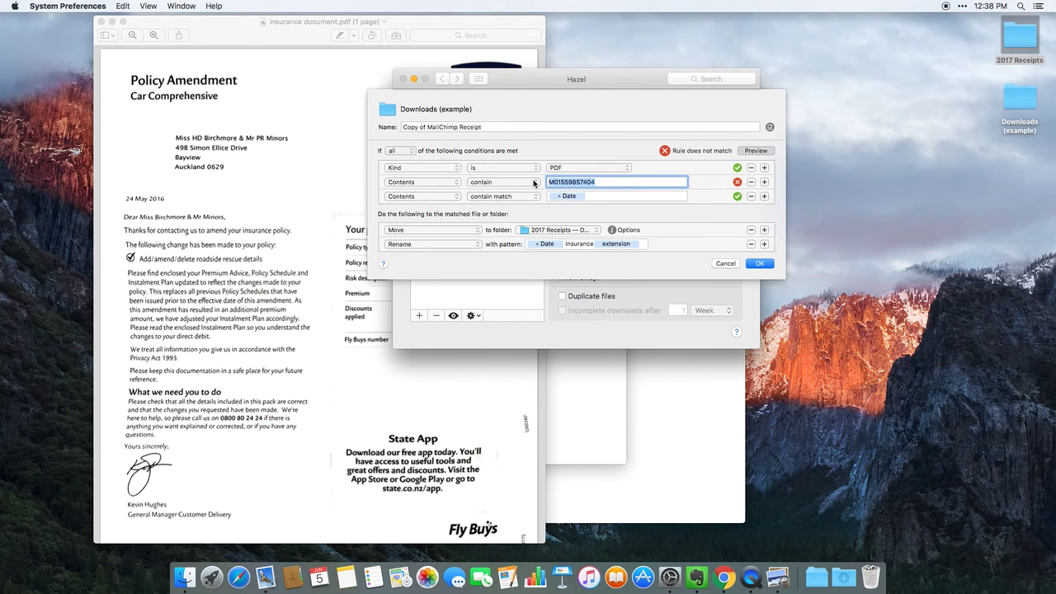
# Replace the policy reference condition with a Color Label is red condition, then save the copied rule
pyautogui.click(751, 182)
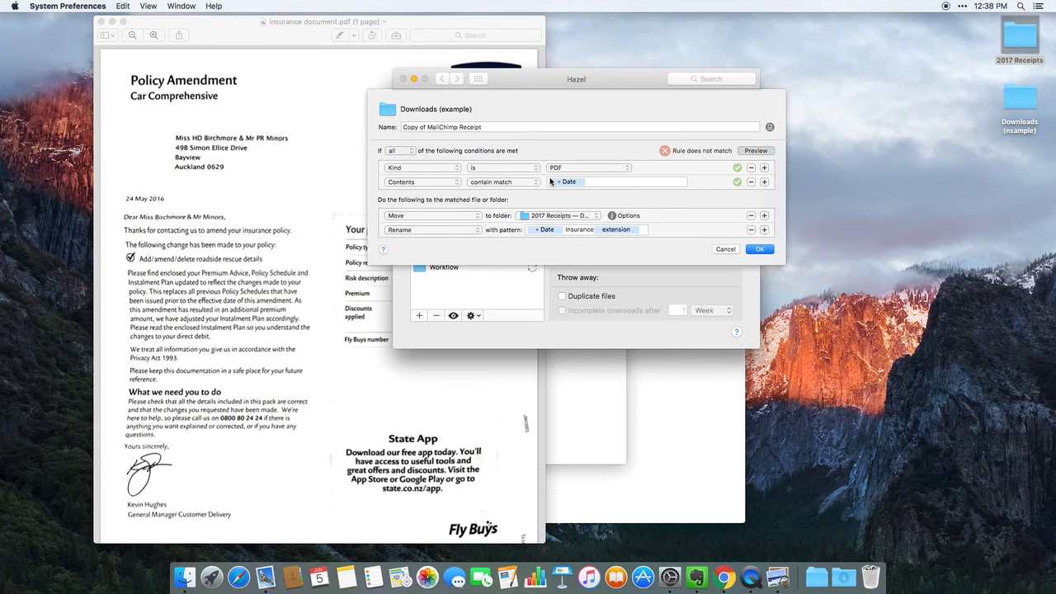
pyautogui.click(764, 167)
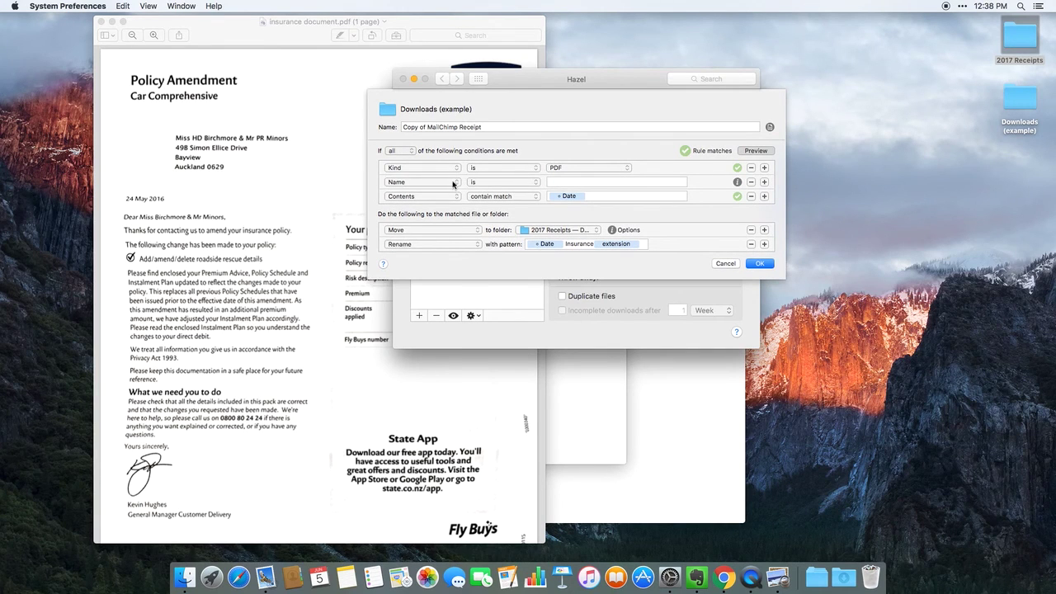
pyautogui.click(421, 181)
pyautogui.click(425, 279)
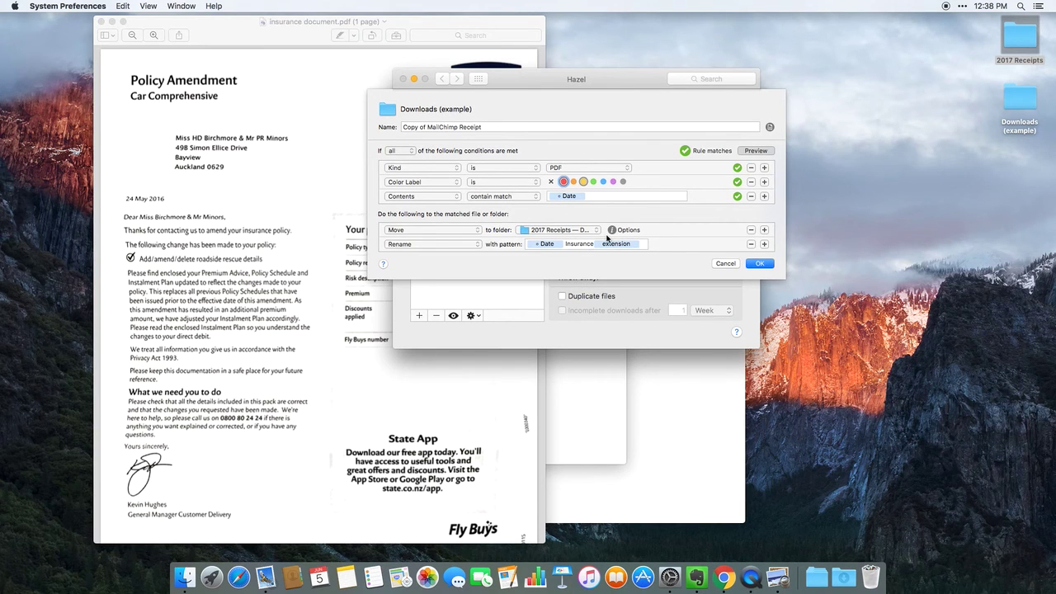
pyautogui.click(318, 254)
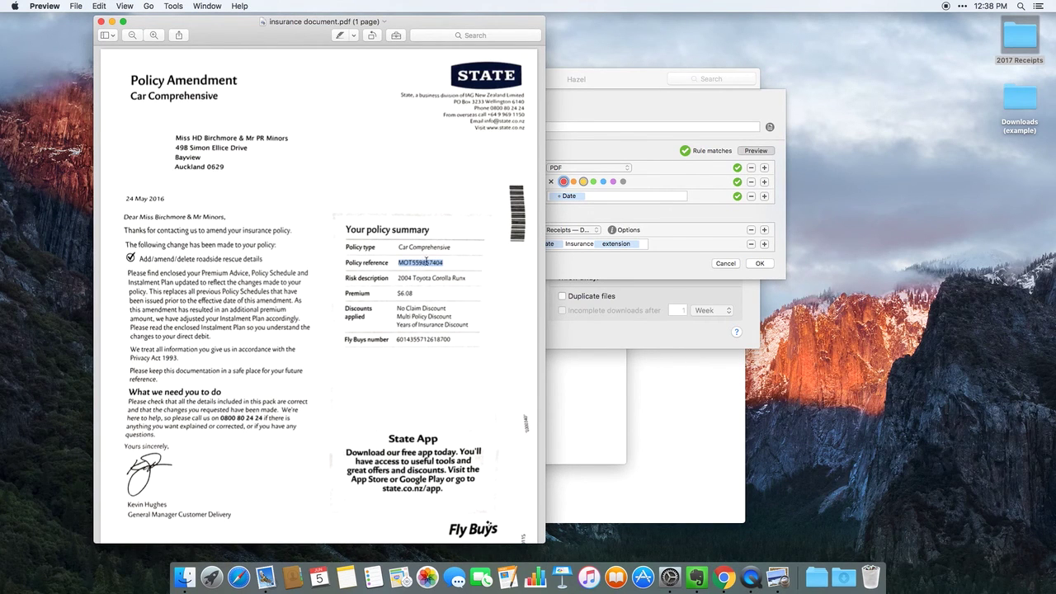
pyautogui.click(677, 228)
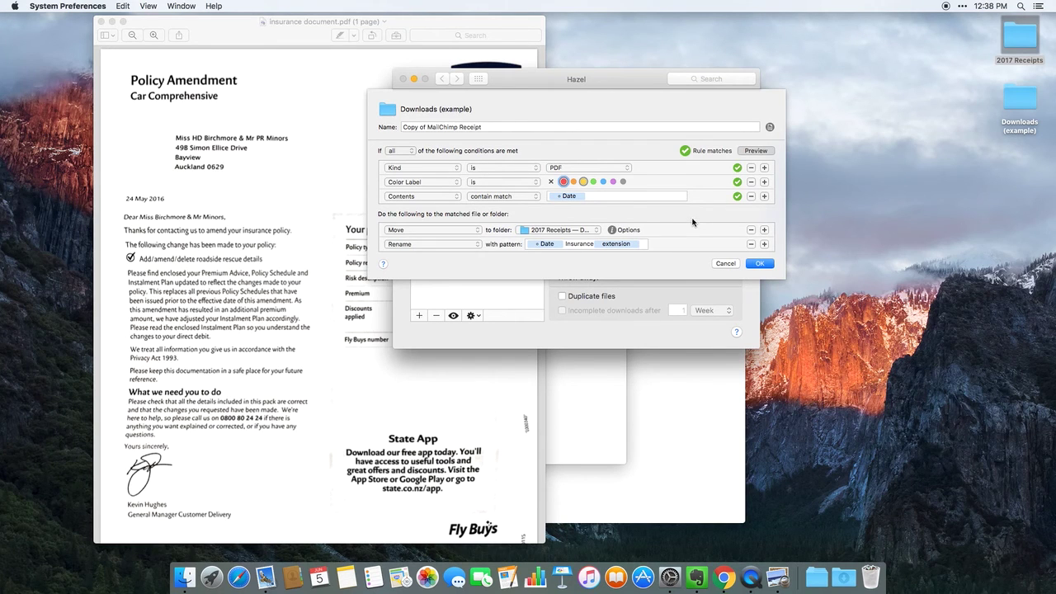
pyautogui.click(758, 262)
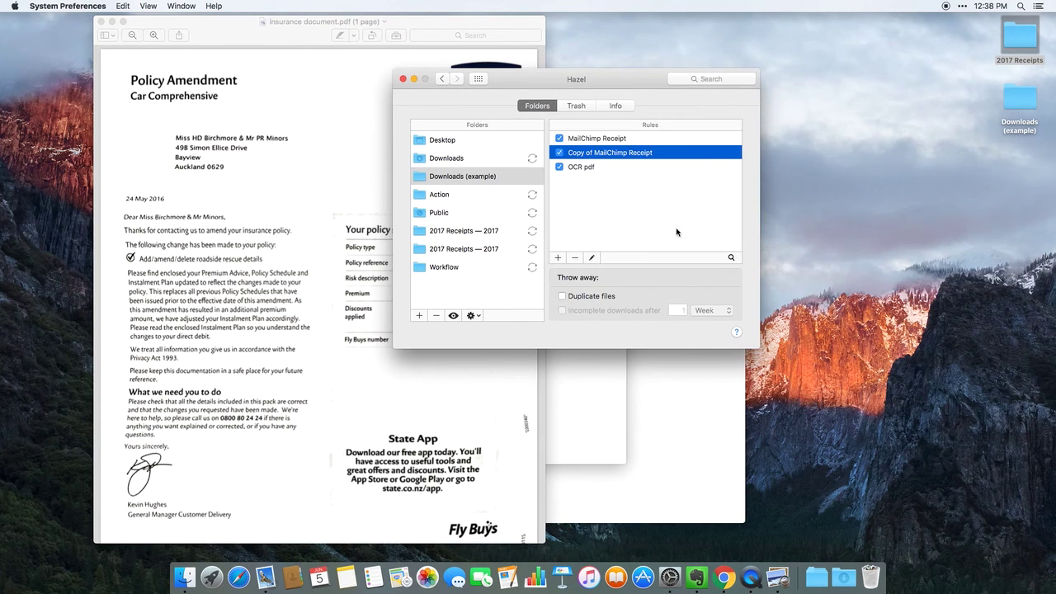
# Rename the Copy of MailChimp Receipt rule to Insurance Document and save it
pyautogui.doubleClick(595, 159)
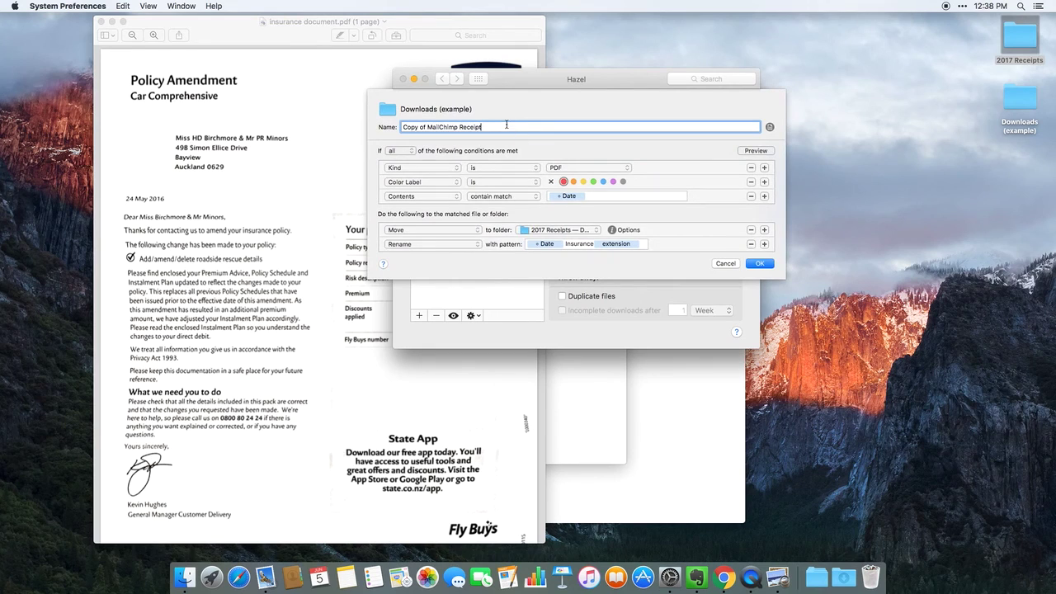
pyautogui.write('I')
pyautogui.press('Return')
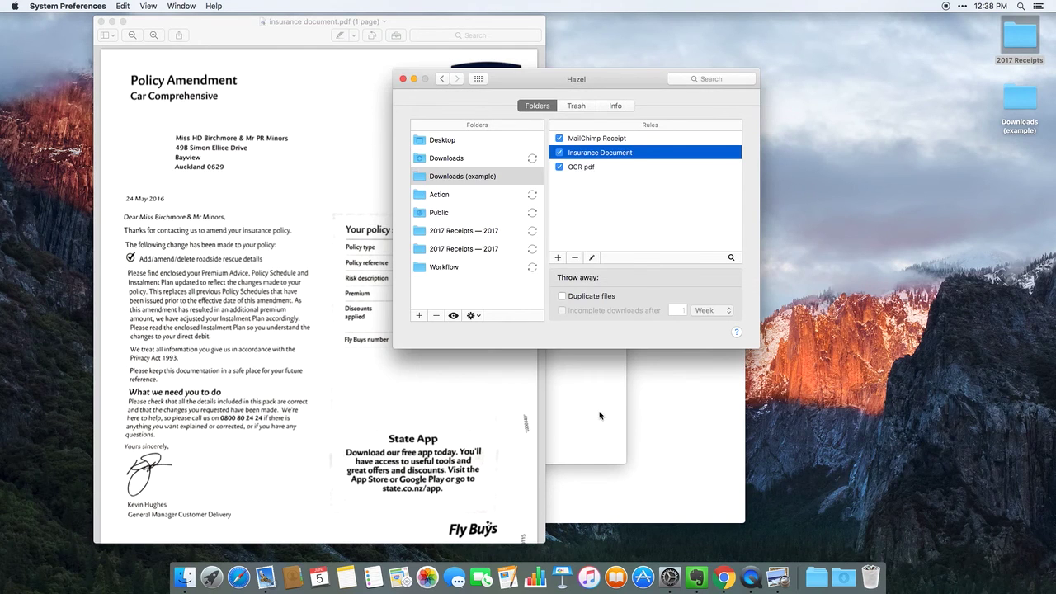
# Bring the Downloads (example) folder forward and run Hazel's rules on that folder
pyautogui.click(600, 415)
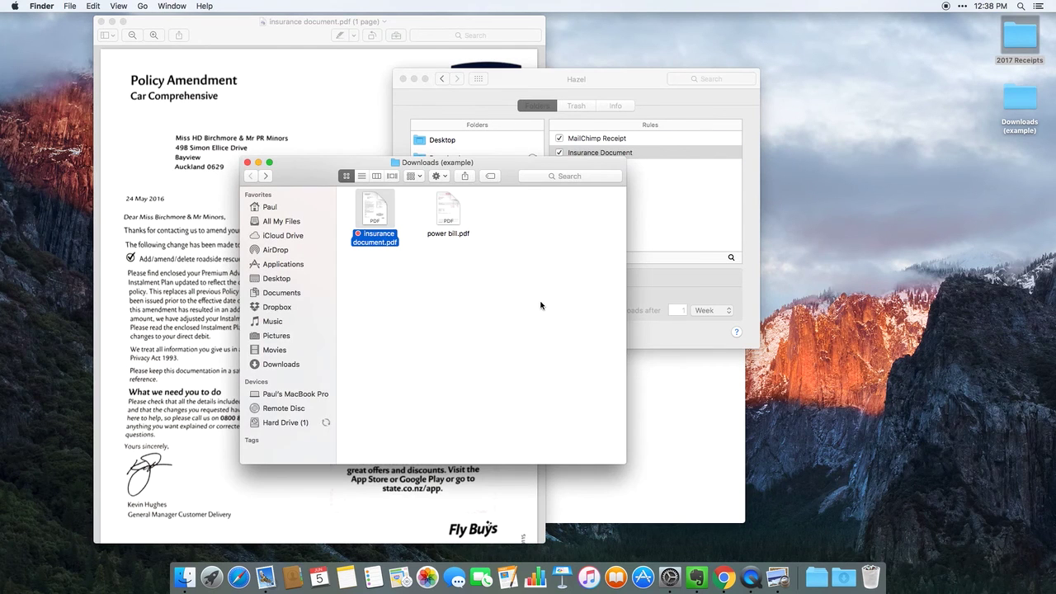
pyautogui.click(963, 7)
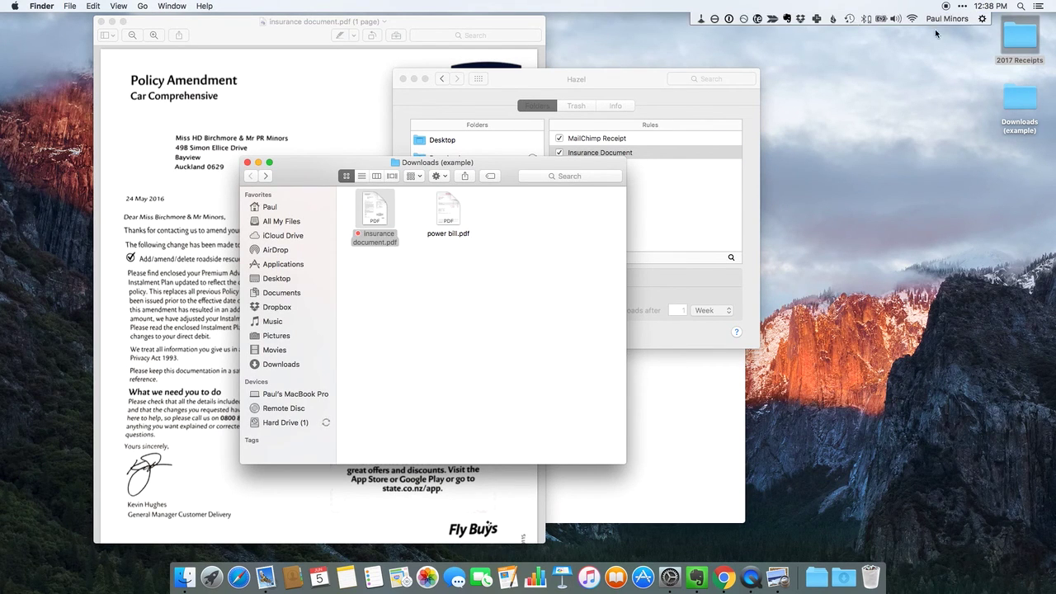
pyautogui.click(701, 18)
pyautogui.moveTo(726, 59)
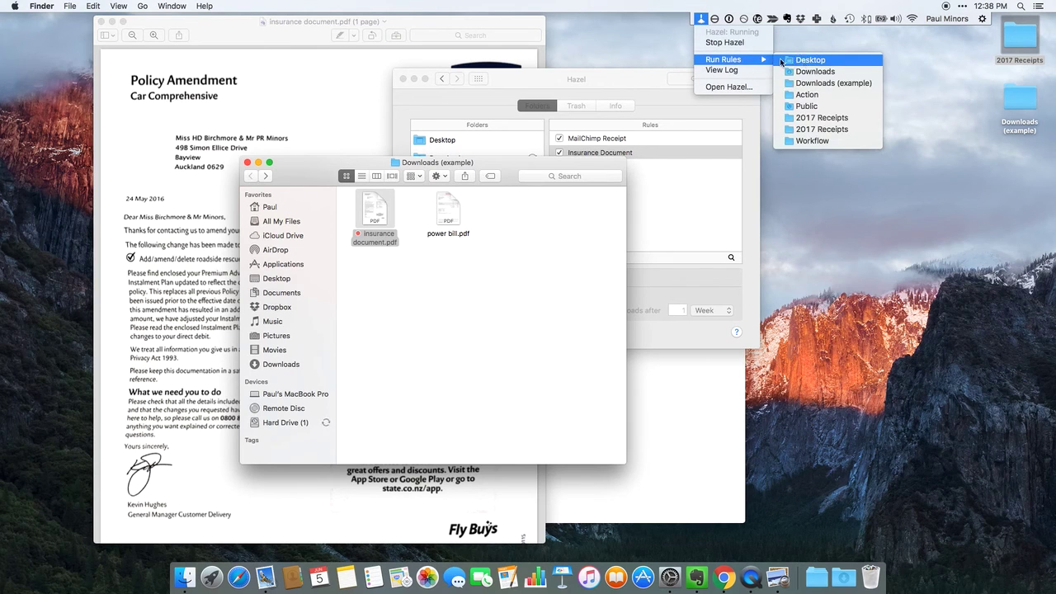
pyautogui.click(820, 85)
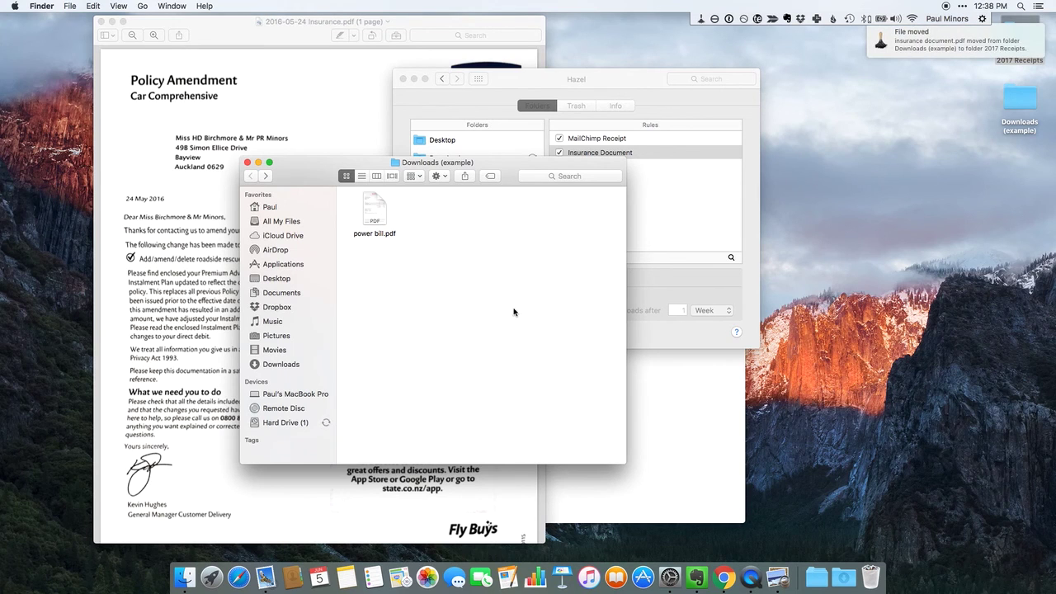
# Open the 2017 Receipts folder and take a quick look at 2016-05-24 Insurance.pdf
pyautogui.doubleClick(1019, 55)
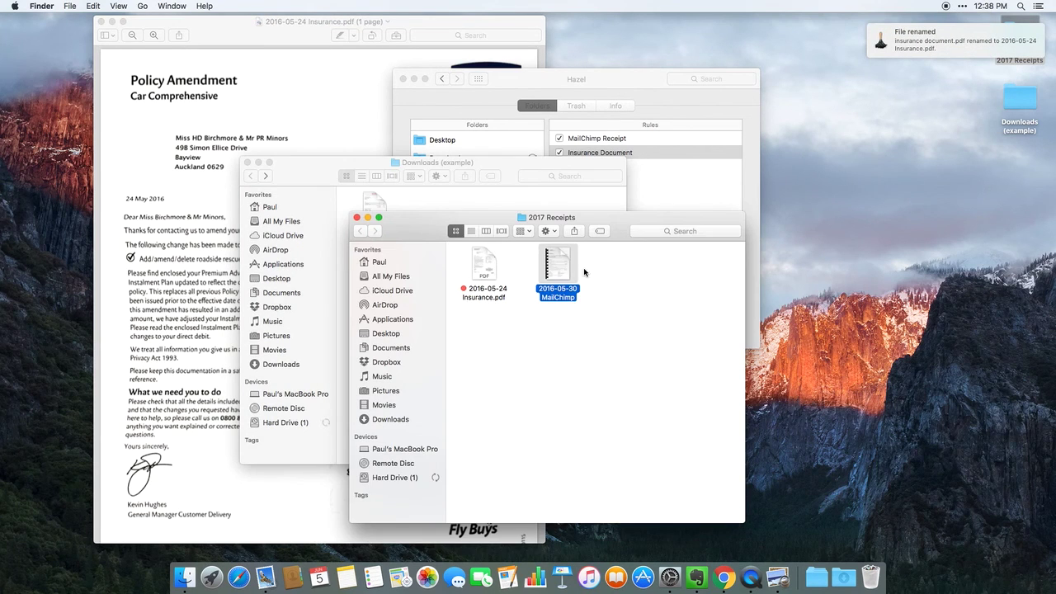
pyautogui.click(575, 231)
pyautogui.click(712, 359)
pyautogui.click(486, 266)
pyautogui.press('space')
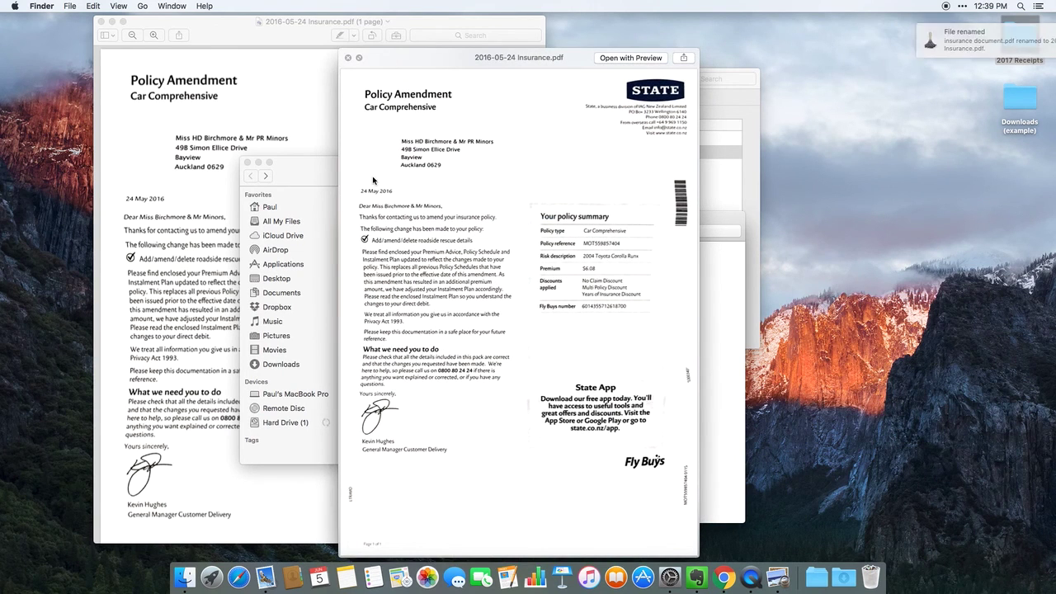
pyautogui.press('space')
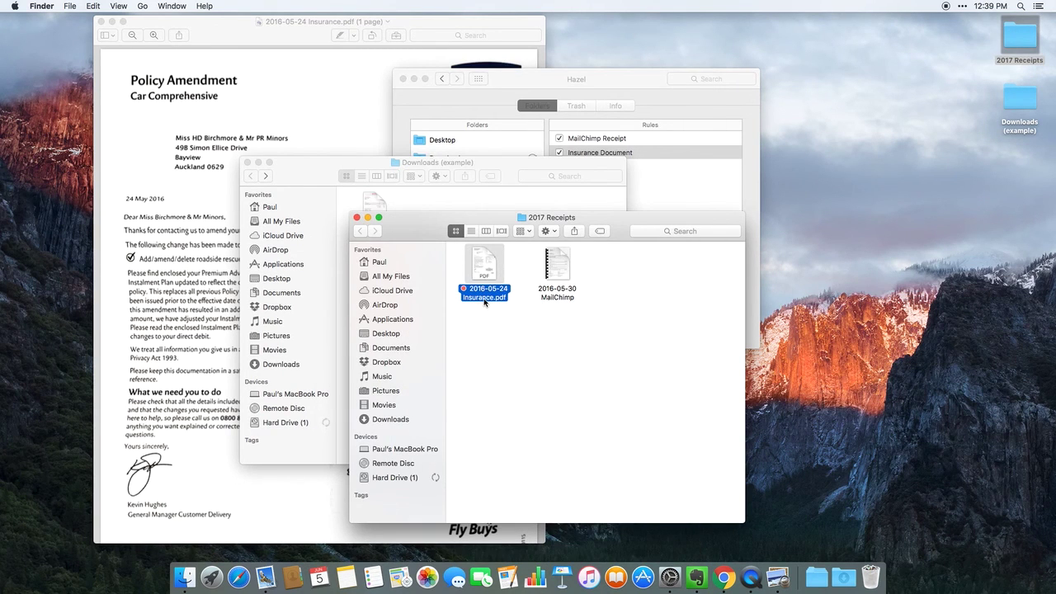
# Reopen the Insurance Document rule and insert a Set color label action ahead of the Move action
pyautogui.click(658, 188)
pyautogui.doubleClick(650, 157)
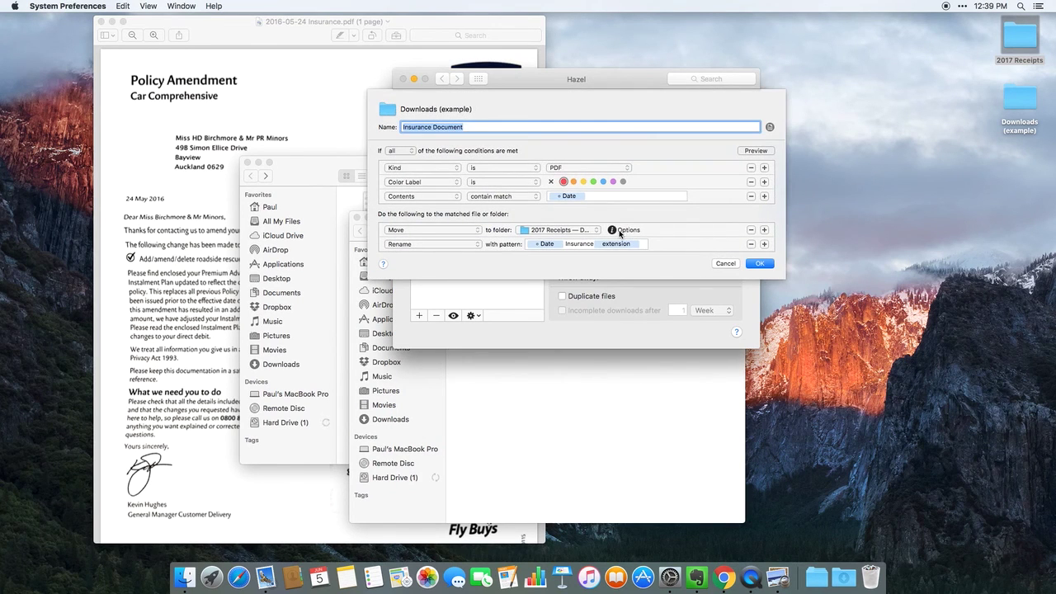
pyautogui.click(764, 231)
pyautogui.moveTo(653, 245); pyautogui.dragTo(653, 234)
pyautogui.click(437, 231)
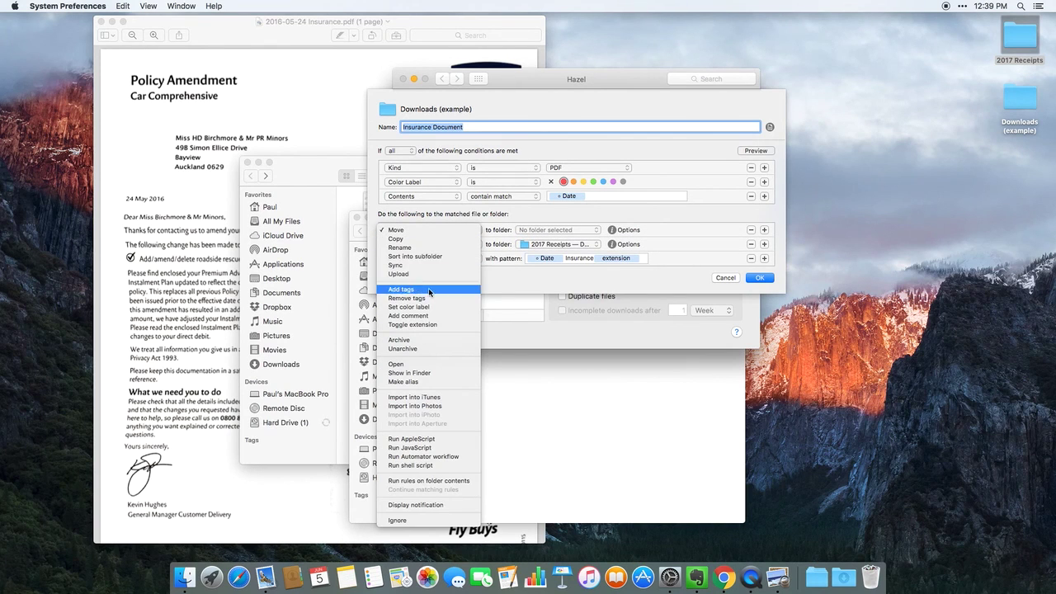
pyautogui.click(428, 308)
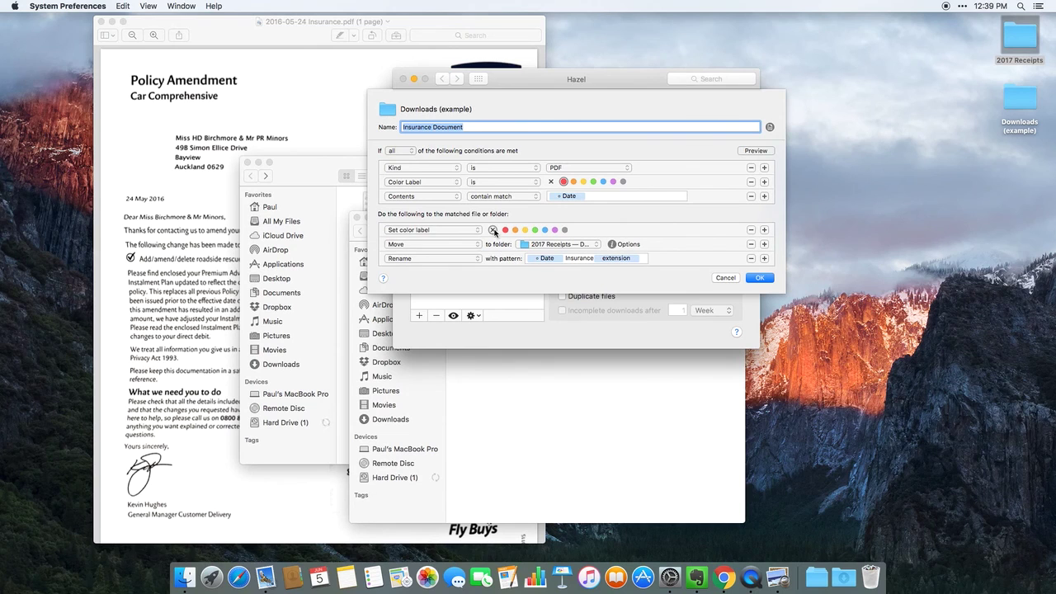
# Change the new first action to Remove tags with Any Existing Tags and save the rule
pyautogui.click(463, 231)
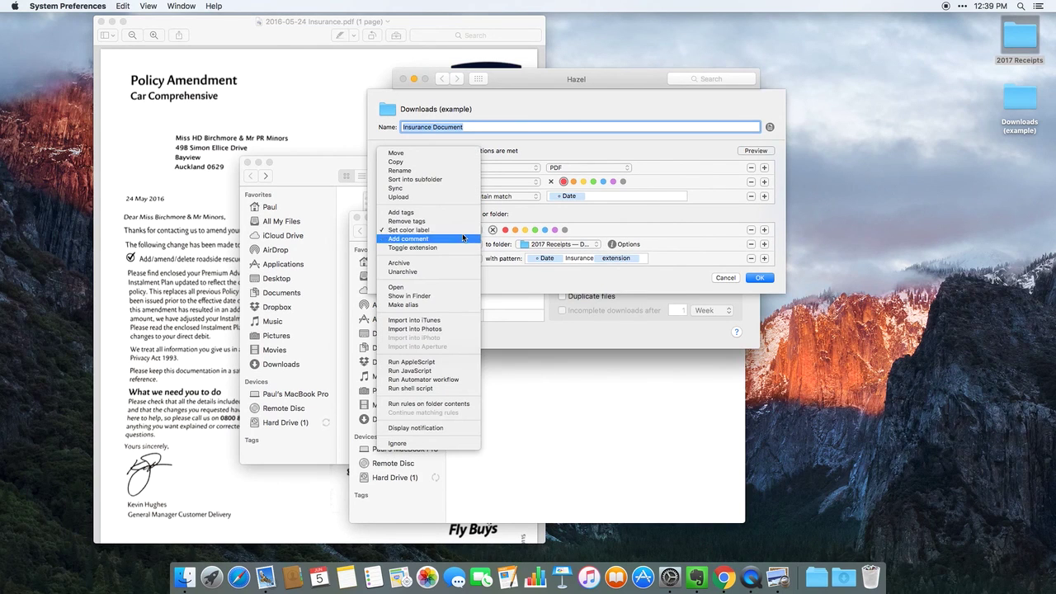
pyautogui.press('Return')
pyautogui.click(558, 229)
pyautogui.click(536, 254)
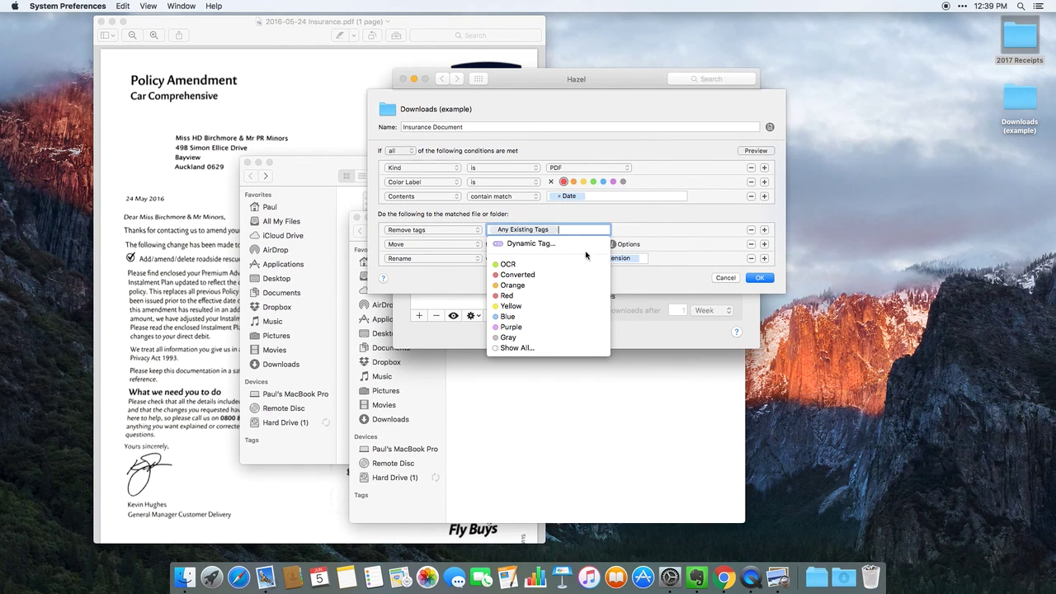
pyautogui.click(759, 278)
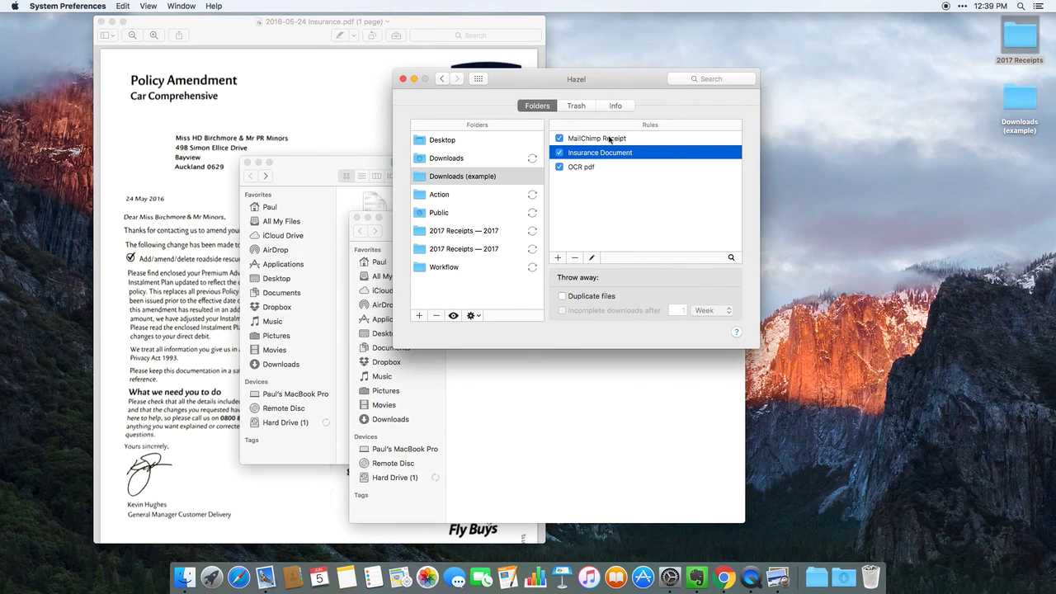
# Rearrange the windows to view the files in 2017 Receipts, then return to Hazel's rule list
pyautogui.moveTo(608, 80); pyautogui.dragTo(757, 57)
pyautogui.click(486, 237)
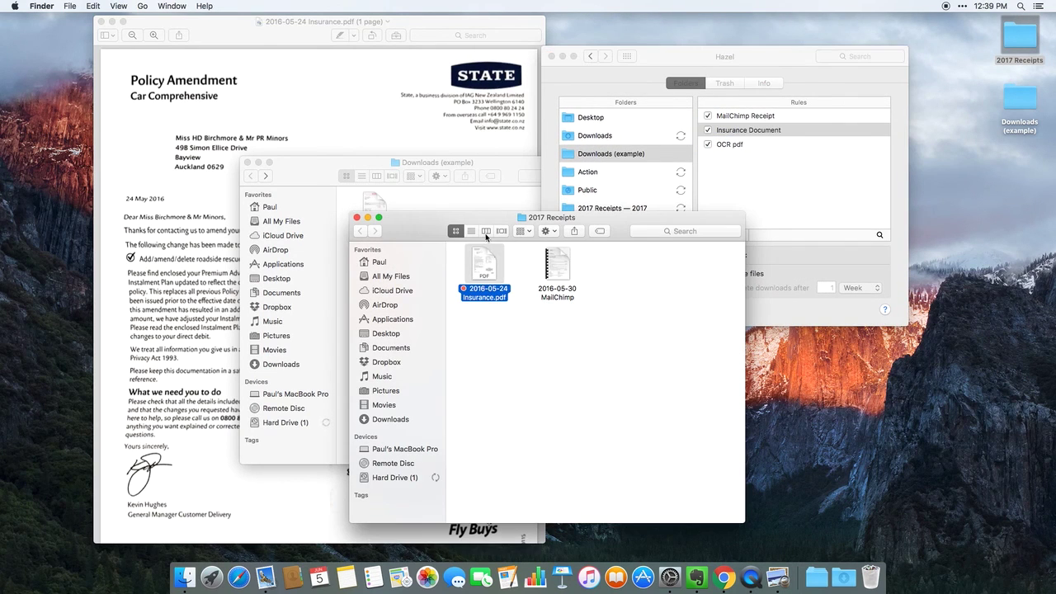
pyautogui.click(499, 339)
pyautogui.moveTo(621, 229); pyautogui.dragTo(672, 216)
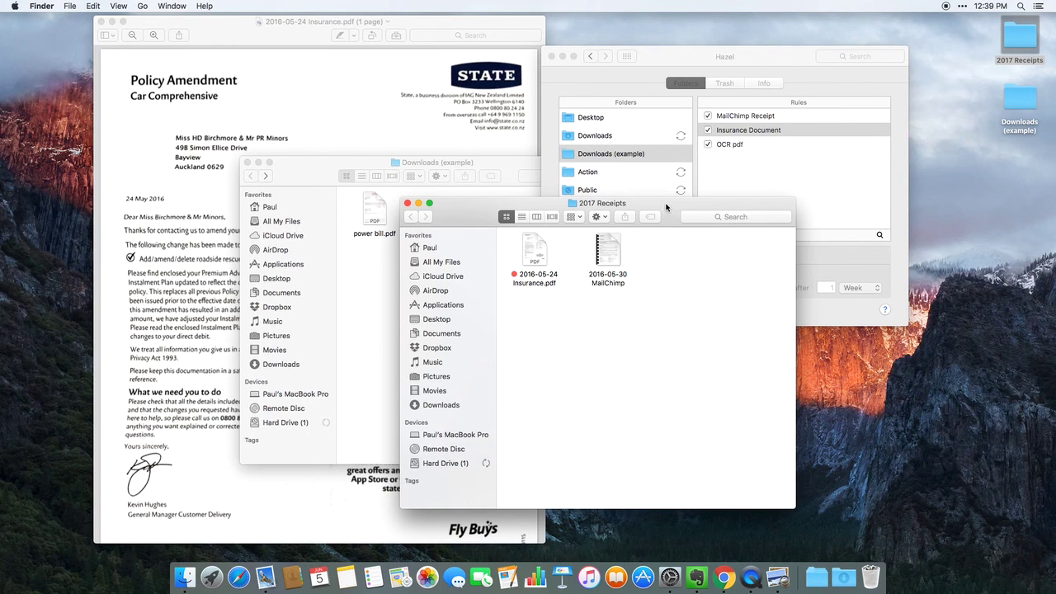
pyautogui.moveTo(699, 56); pyautogui.dragTo(557, 86)
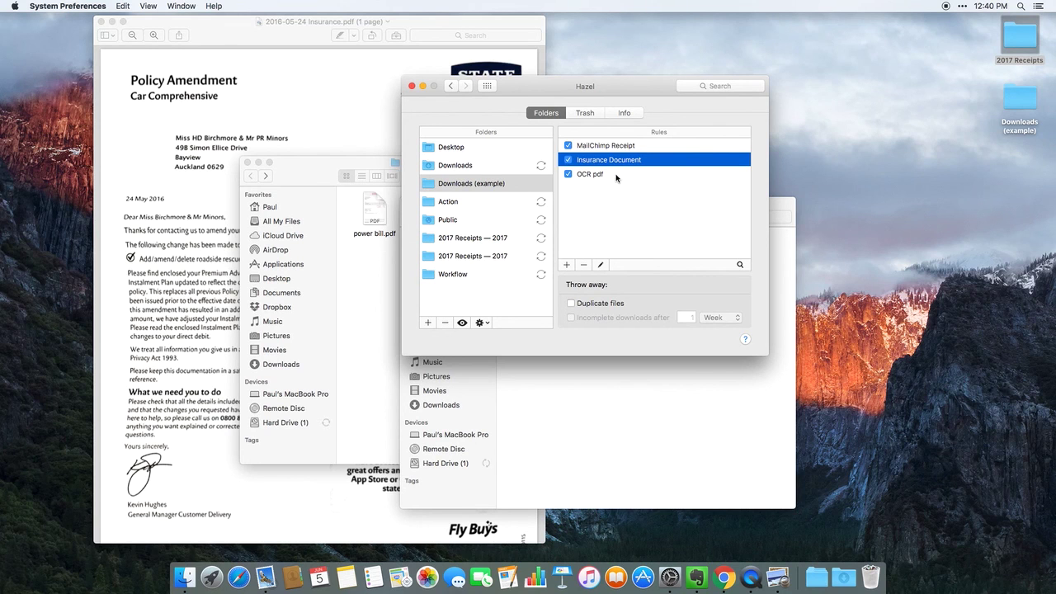
pyautogui.moveTo(609, 100); pyautogui.dragTo(564, 110)
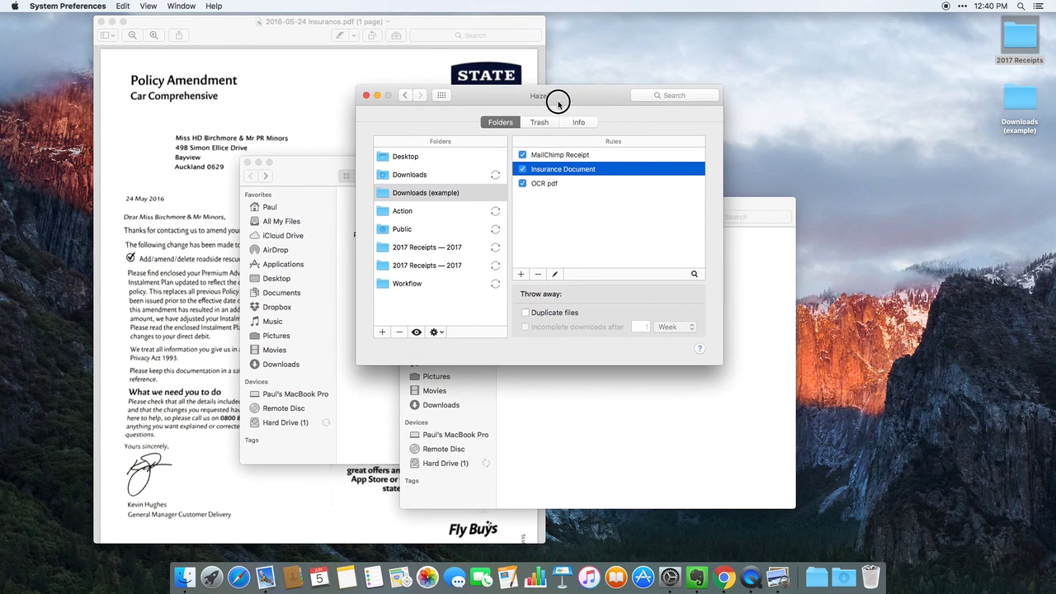